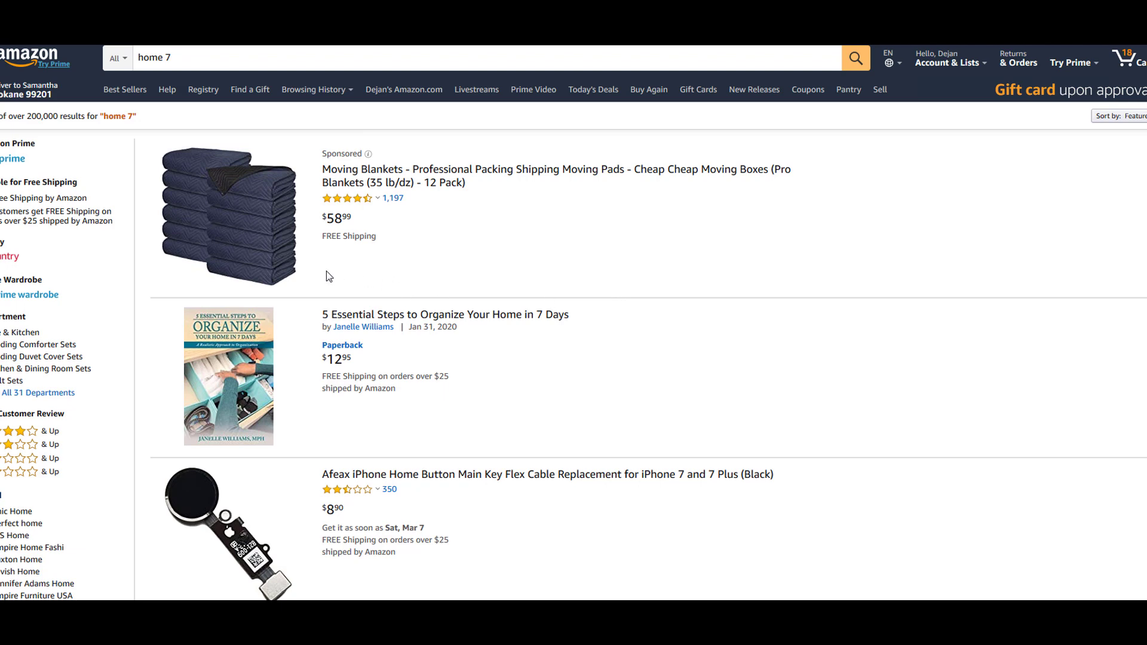
Open the '5 Essential Steps to Organize Your Home in 7 Days' paperback from the 'home 7' results
scroll(379, 260, "down", 1)
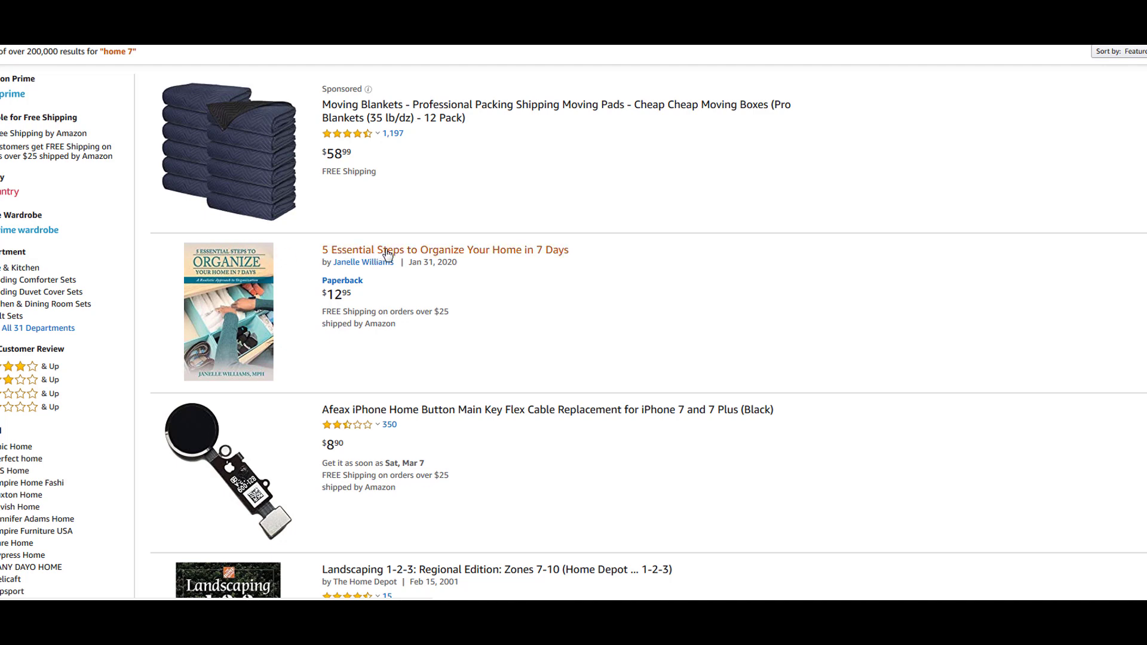
right_click(482, 250)
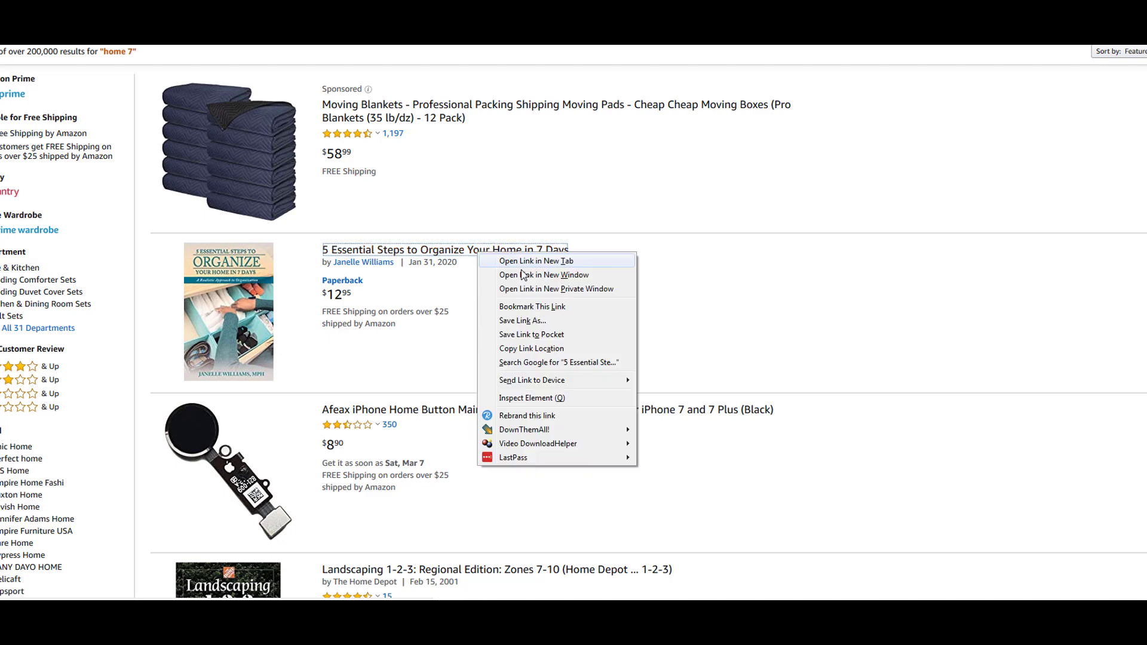
scroll(387, 223, "down", 1)
scroll(422, 221, "down", 3)
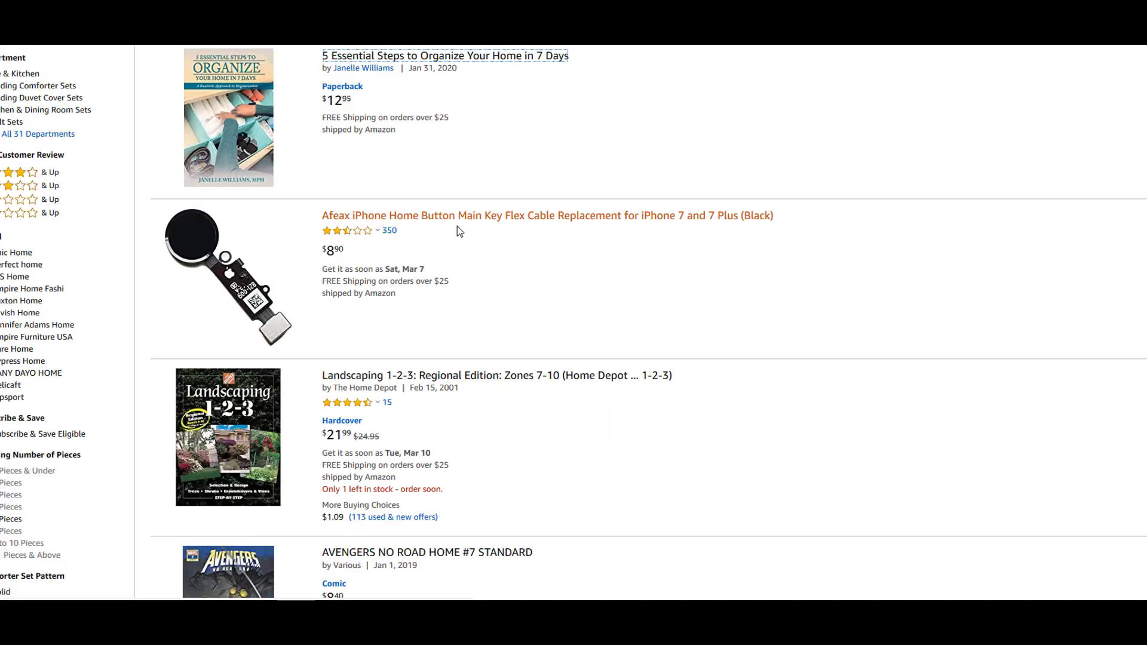
right_click(424, 216)
scroll(457, 226, "down", 2)
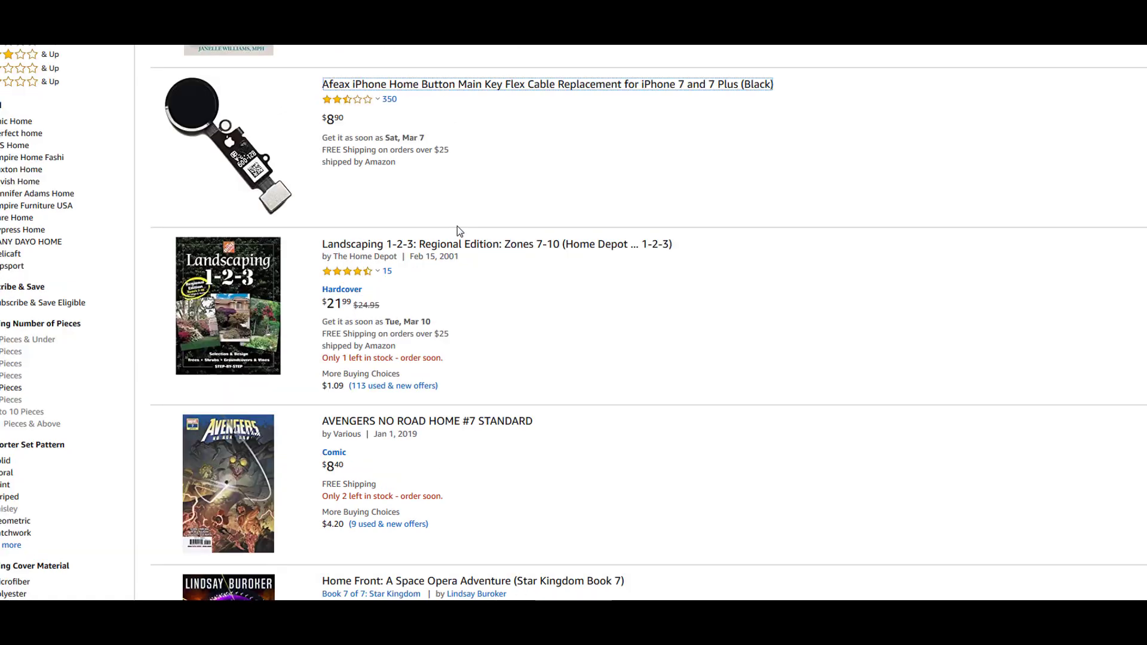
scroll(257, 278, "down", 6)
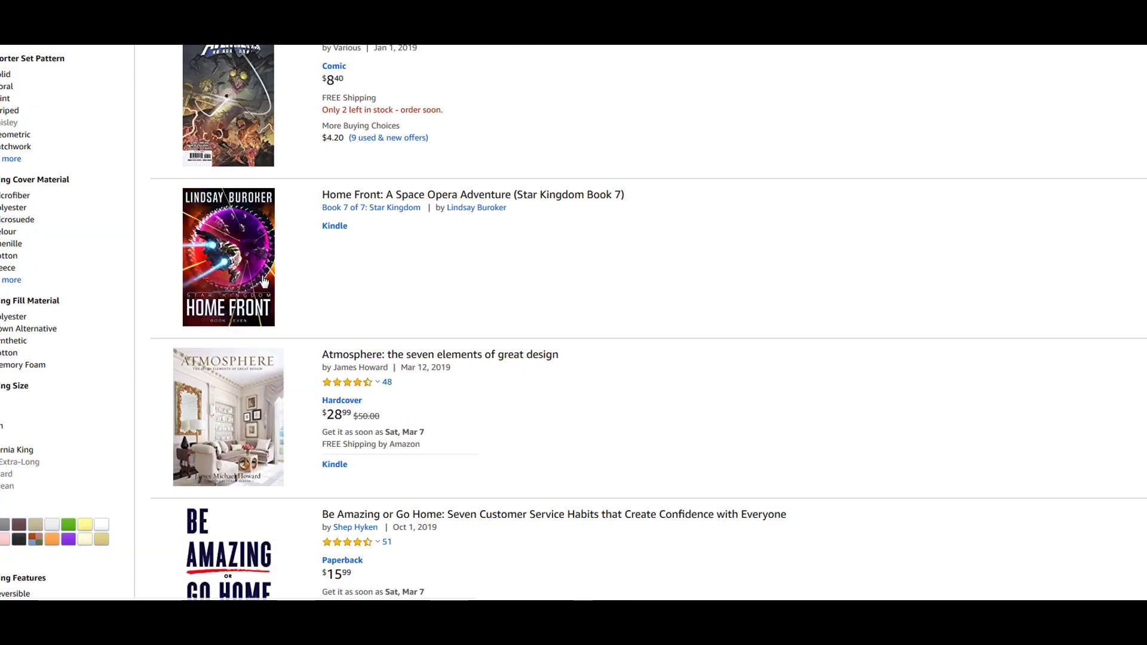
scroll(305, 258, "down", 4)
scroll(390, 280, "down", 10)
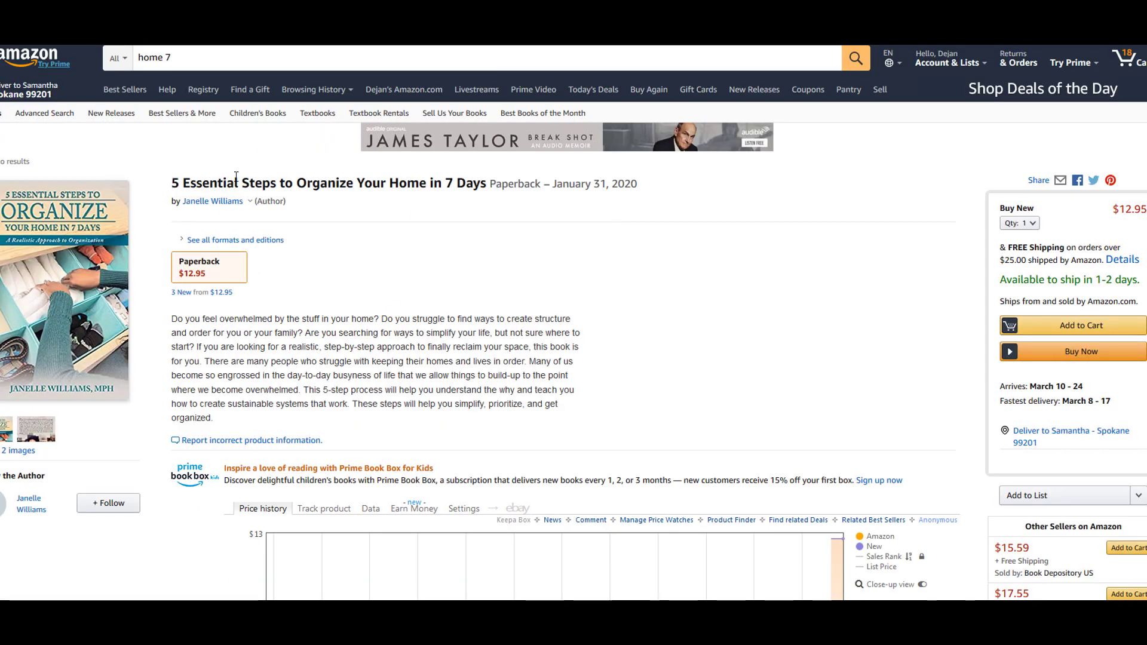
Select the book's full title on its Amazon page, then go back to Ads Manager
left_click_drag(467, 184, 477, 184)
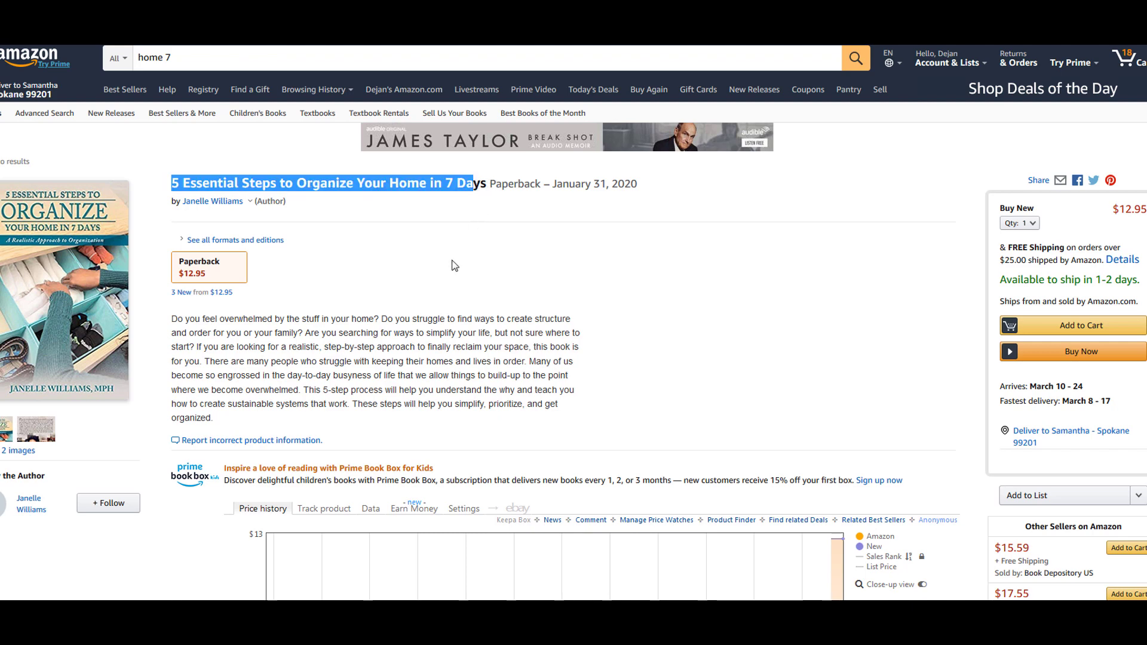
left_click(497, 236)
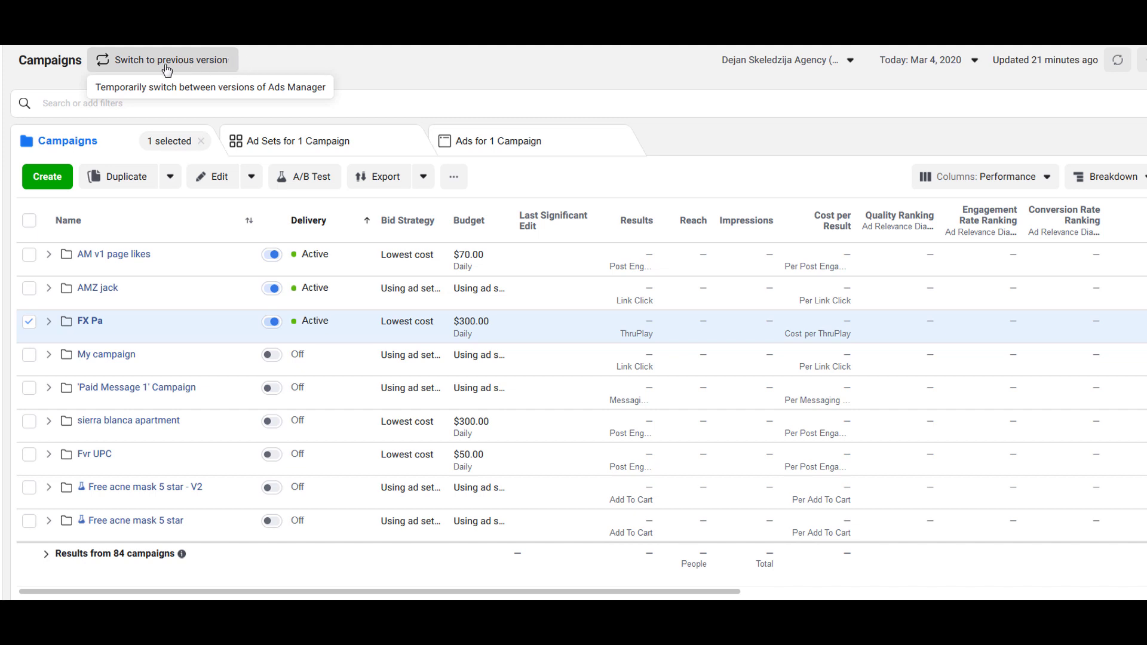
Start a new campaign, trying Guided Creation before settling on the Quick Creation form
left_click(48, 177)
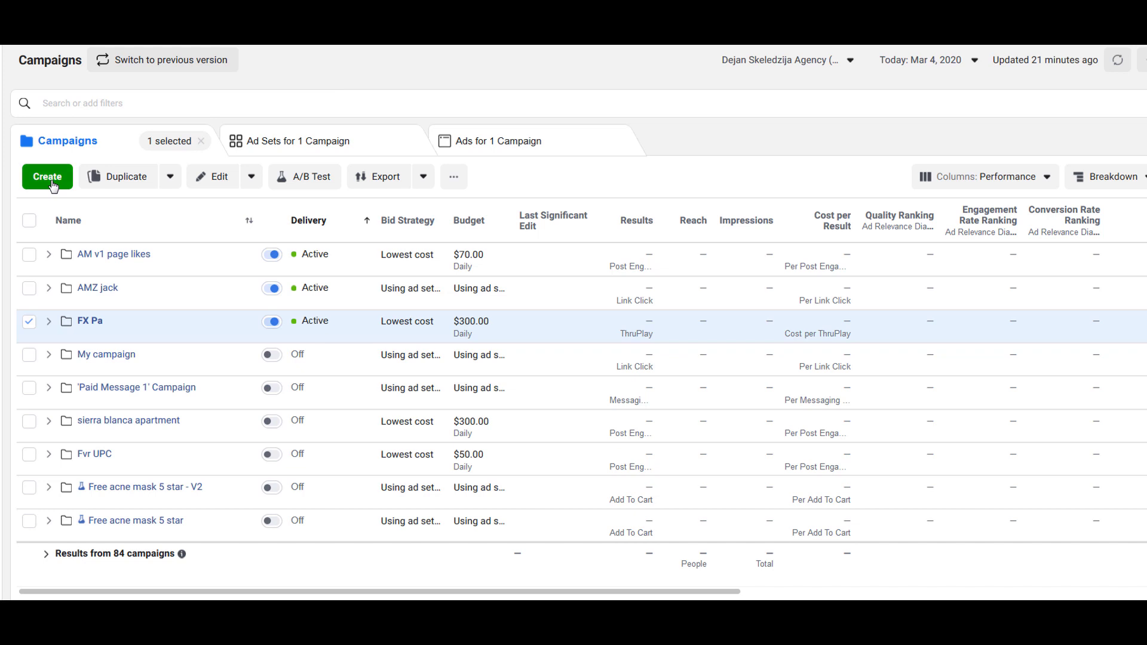
left_click(52, 185)
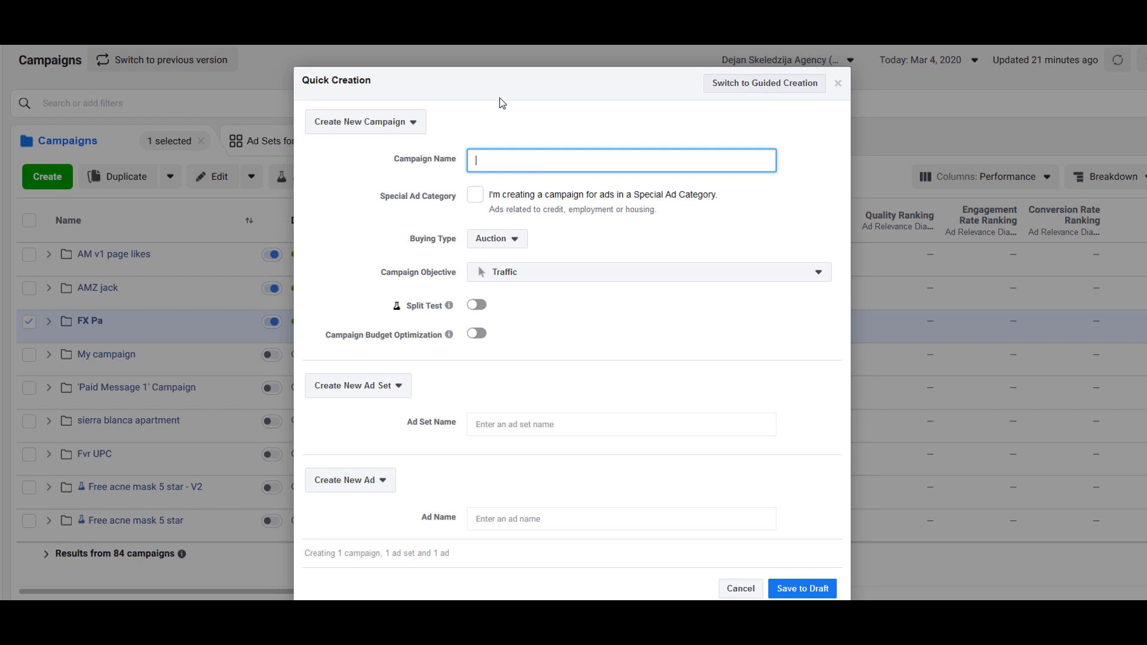
left_click(759, 83)
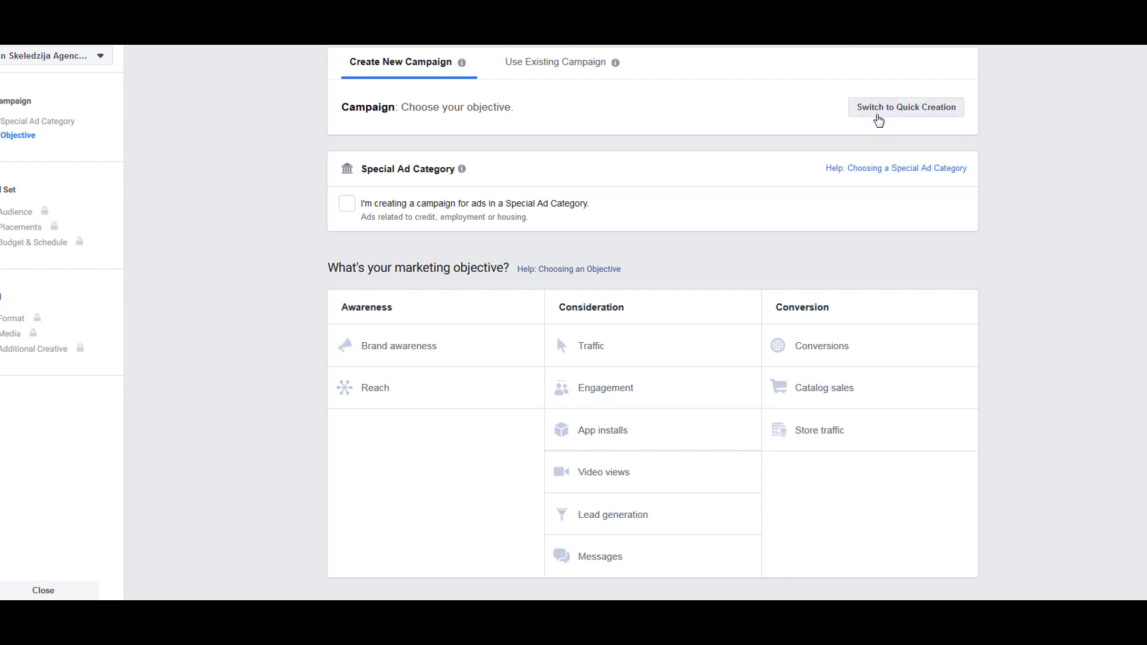
left_click(878, 114)
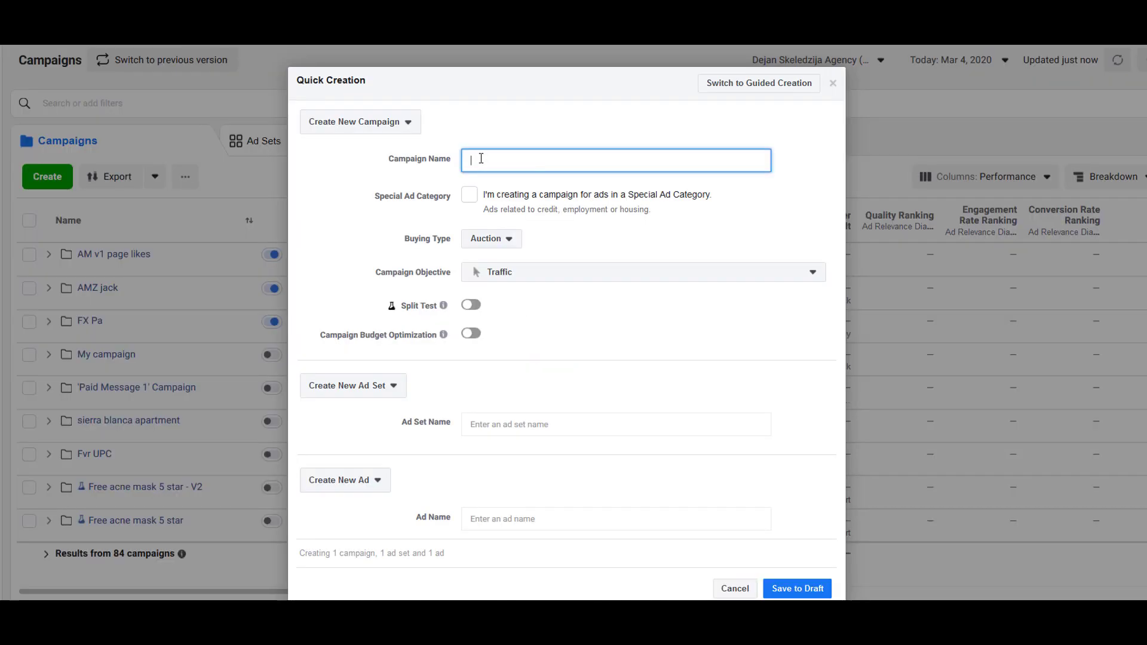
Name the campaign 'Book How to organize your home in 7 days' with Messages objective and $10.00 daily budget
type("Book Howto organize your home in 7 days")
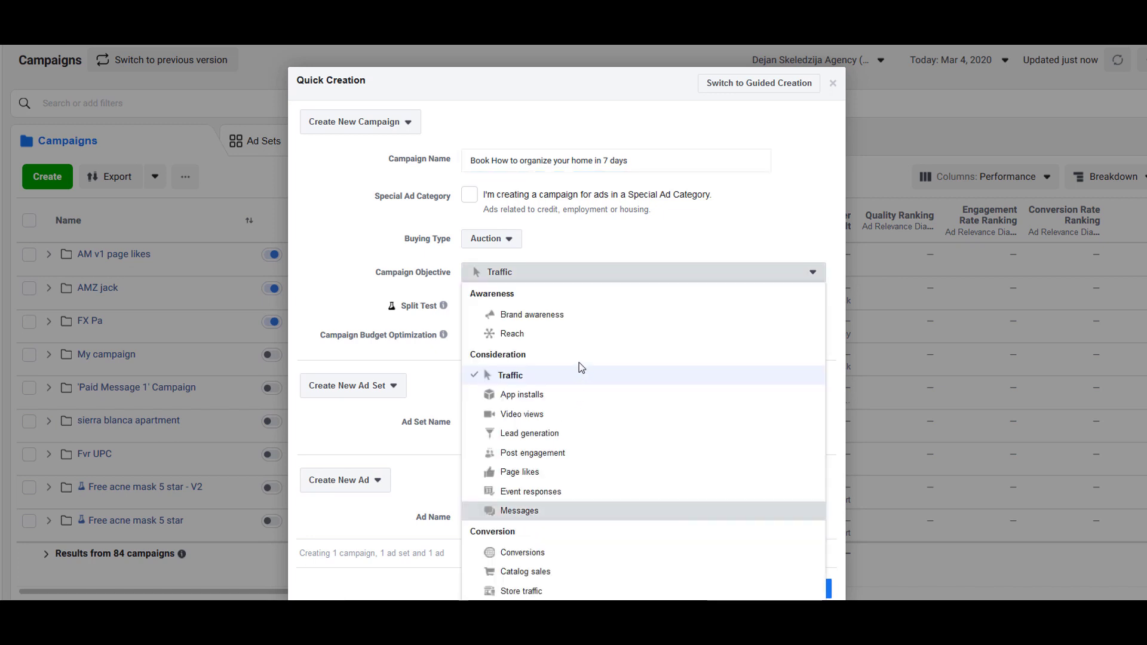
key("Return")
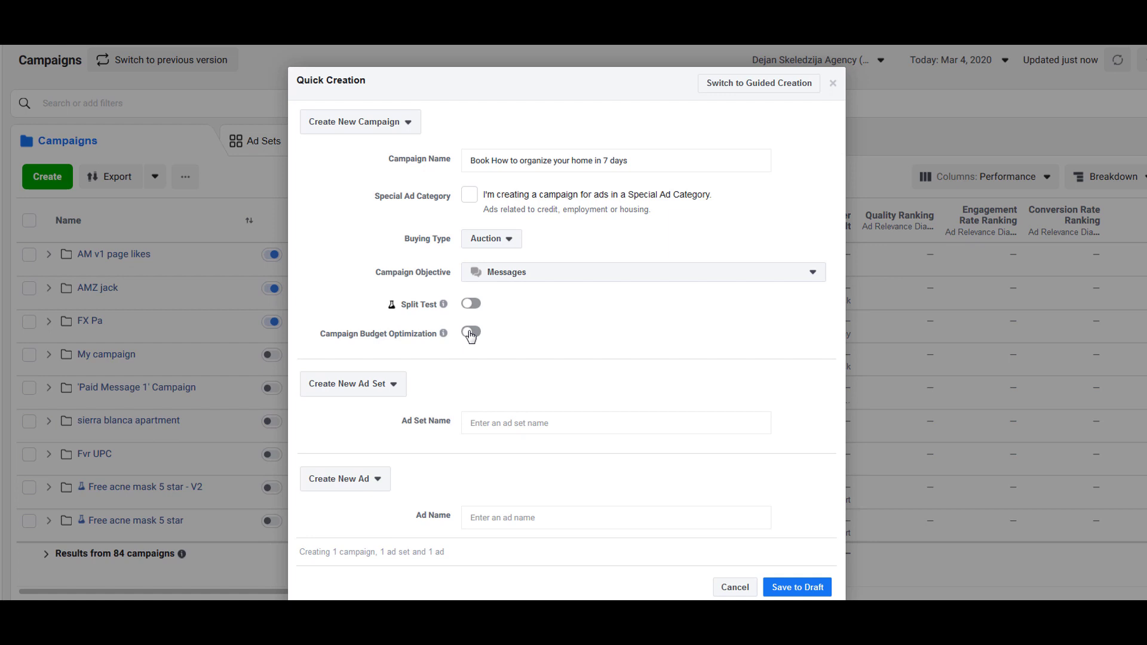
left_click(471, 333)
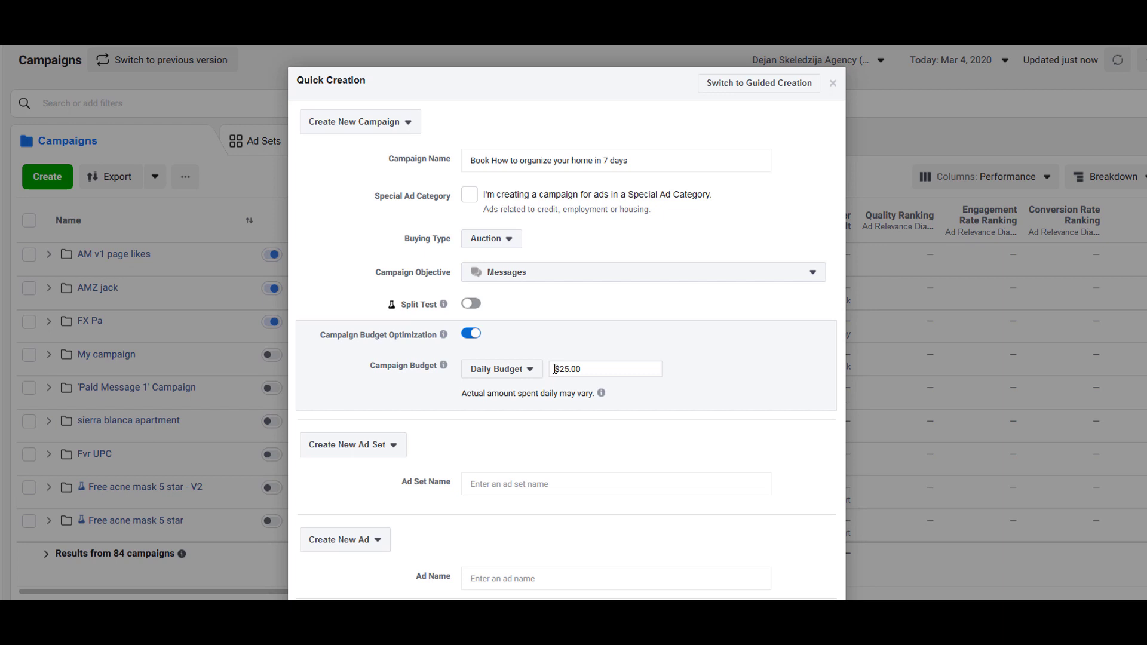
left_click(555, 369)
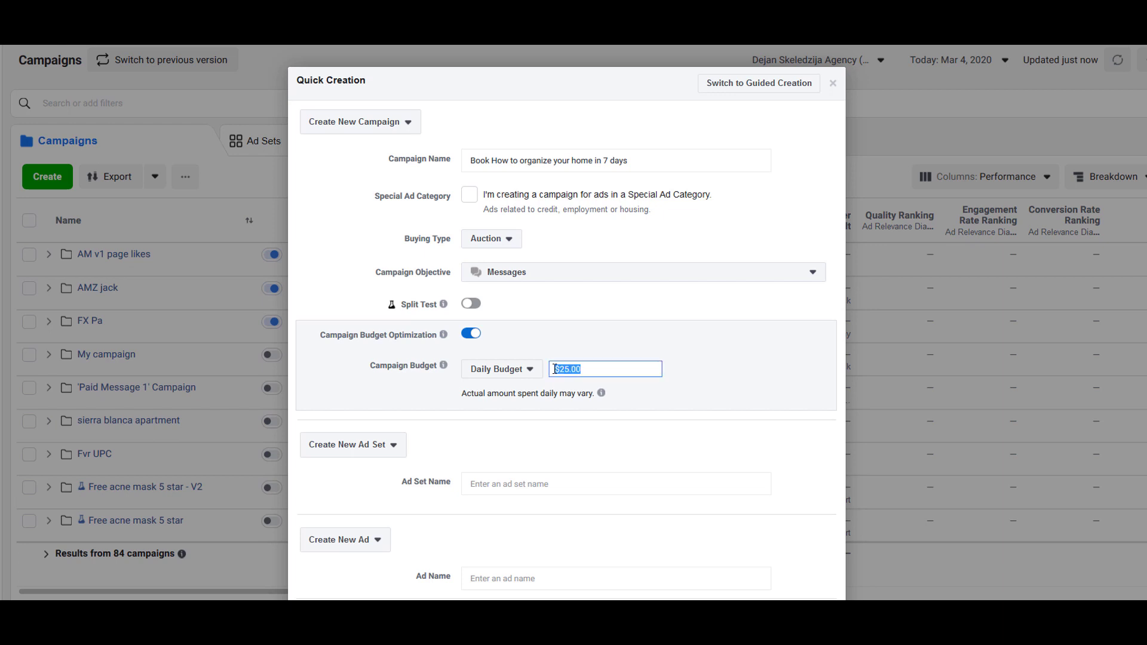
type("10")
left_click(730, 338)
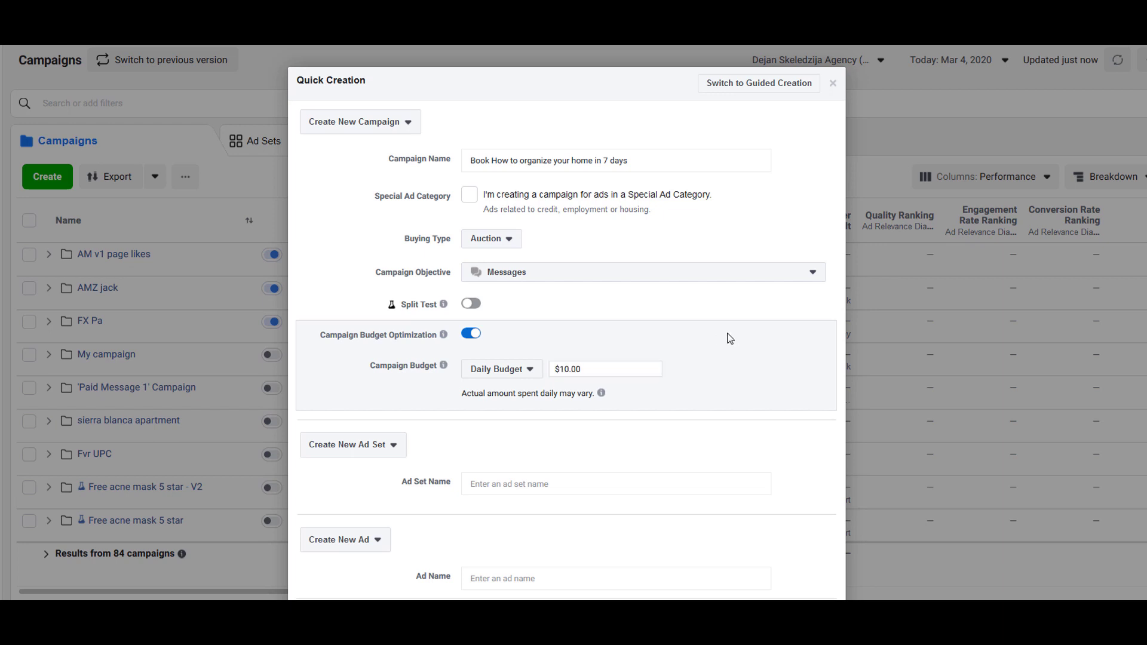
scroll(472, 373, "down", 2)
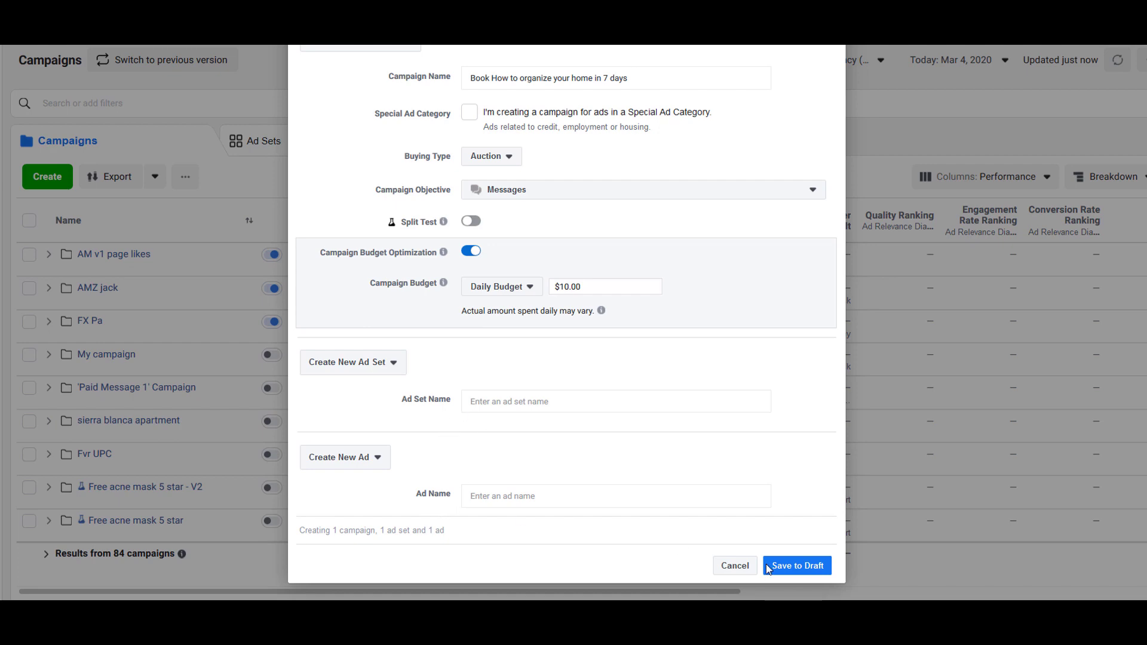
Save the campaign as a draft and review its name and '1 Ad Set' breadcrumb
left_click(796, 568)
left_click(797, 567)
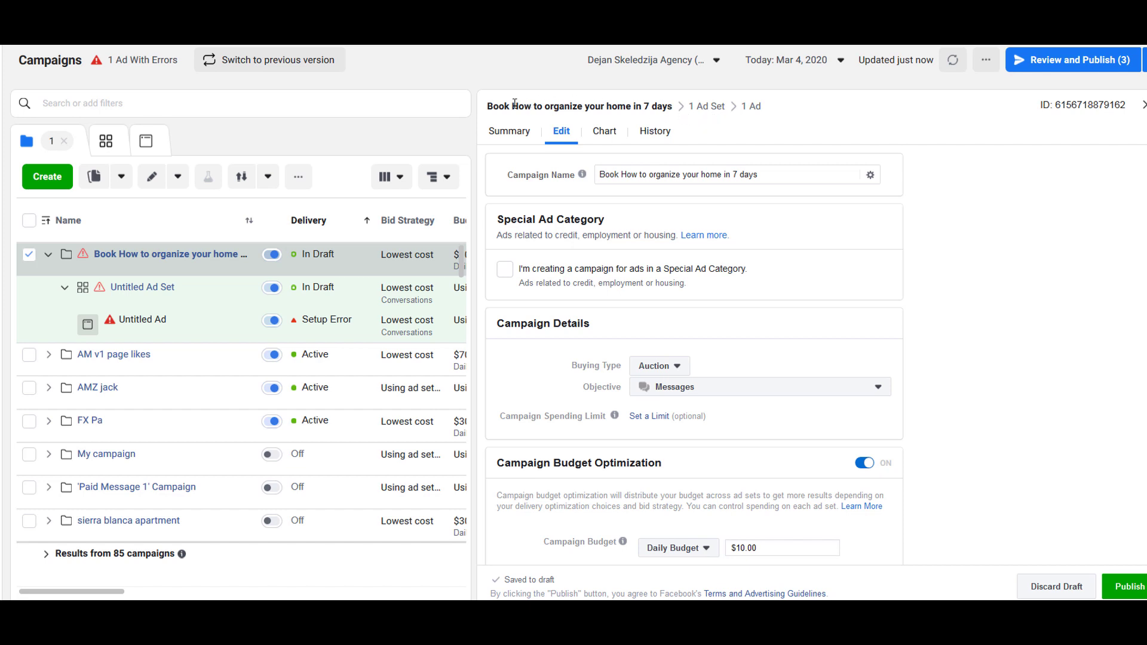
left_click_drag(489, 108, 584, 108)
triple_click(621, 102)
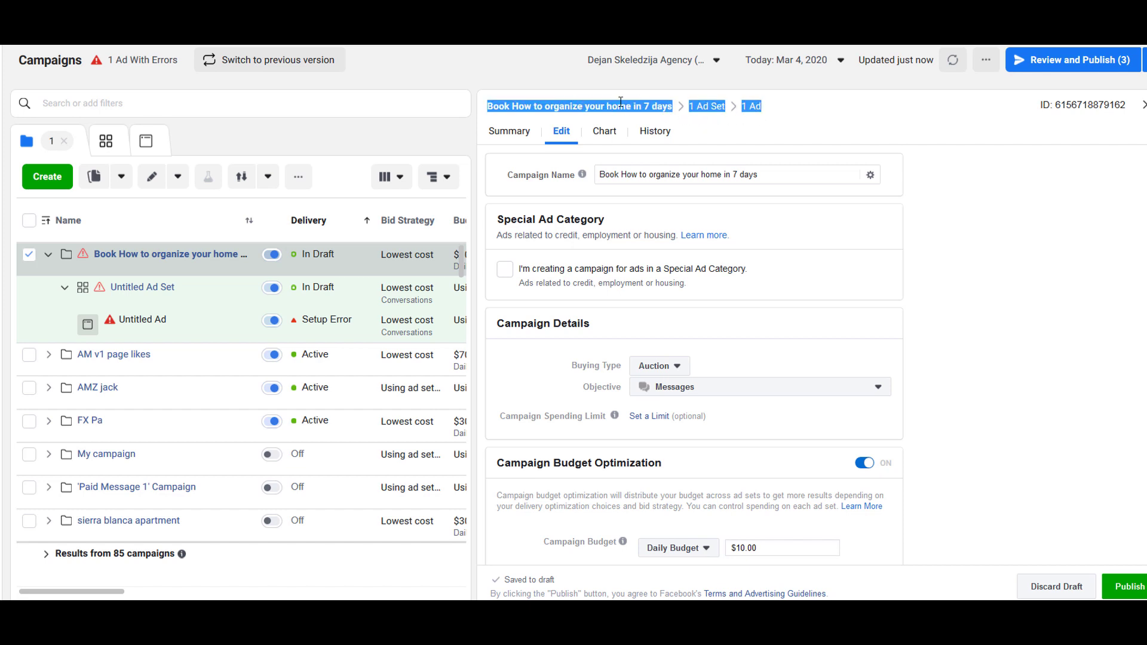
left_click(523, 104)
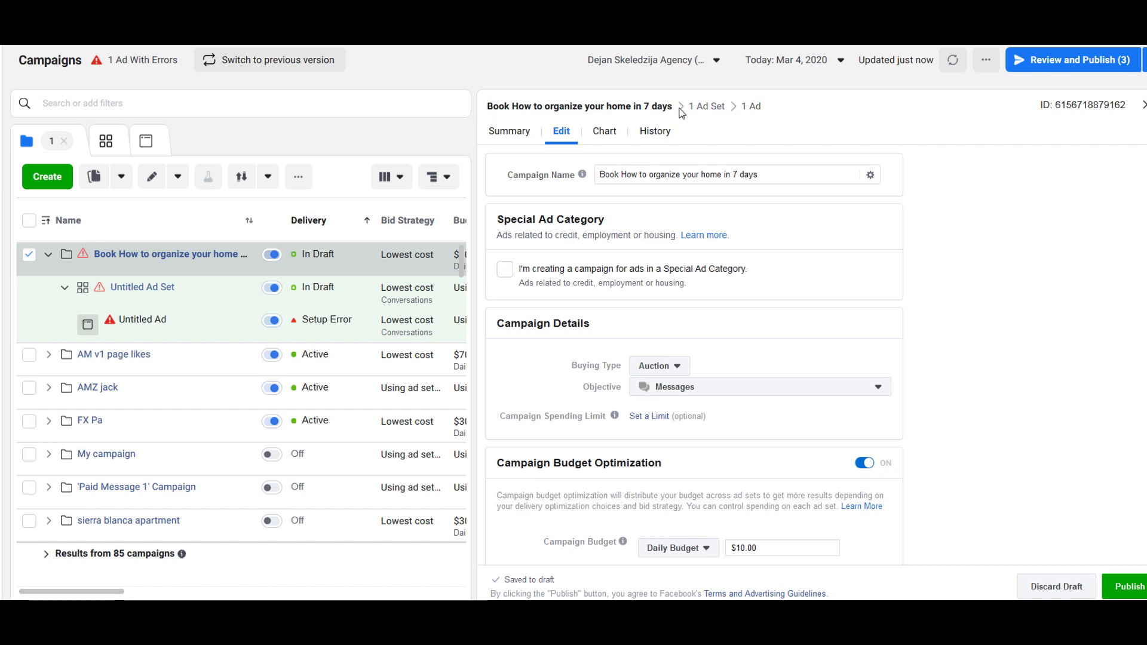
mouse_move(682, 112)
left_mouse_down()
mouse_move(696, 114)
mouse_move(685, 113)
left_mouse_up()
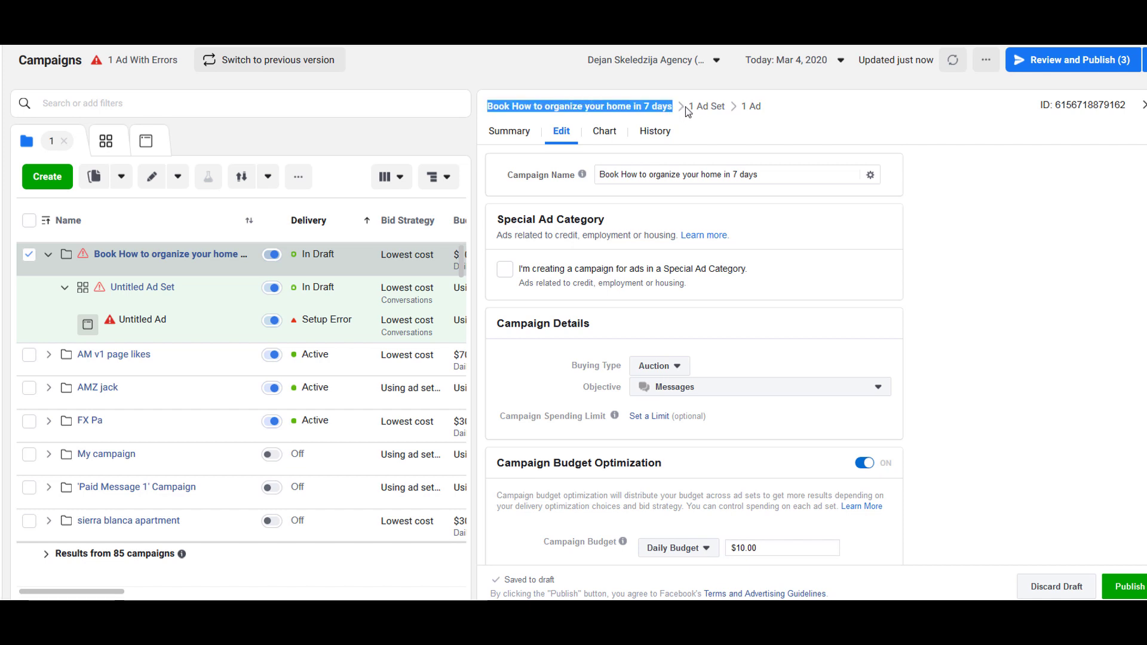
triple_click(730, 112)
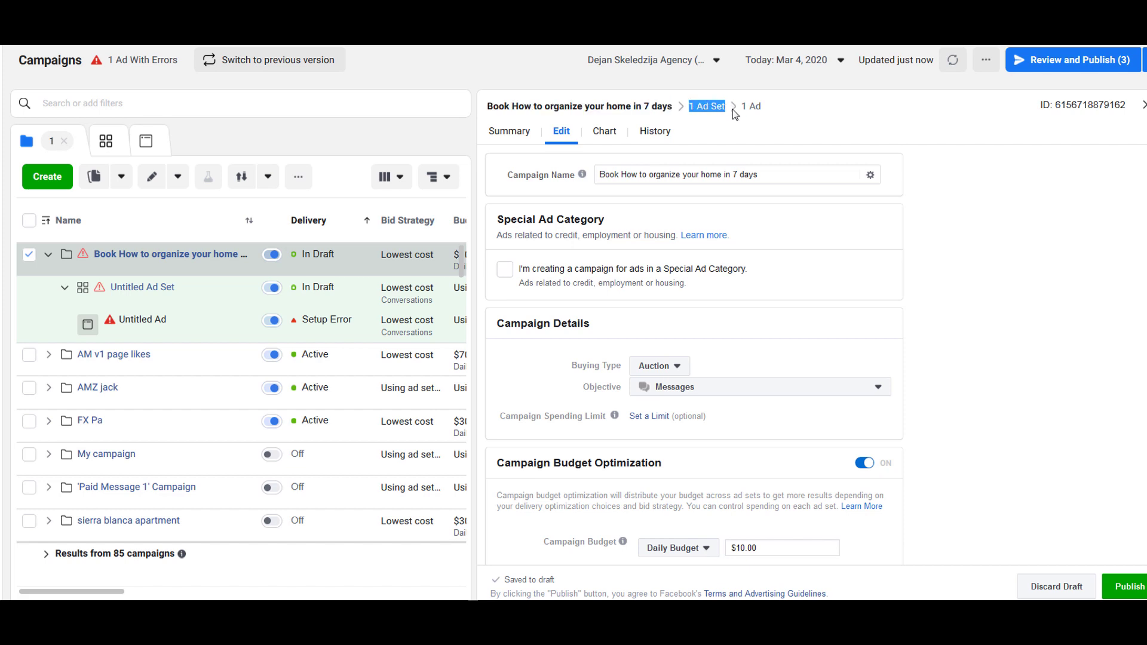
left_click(866, 230)
scroll(755, 373, "down", 3)
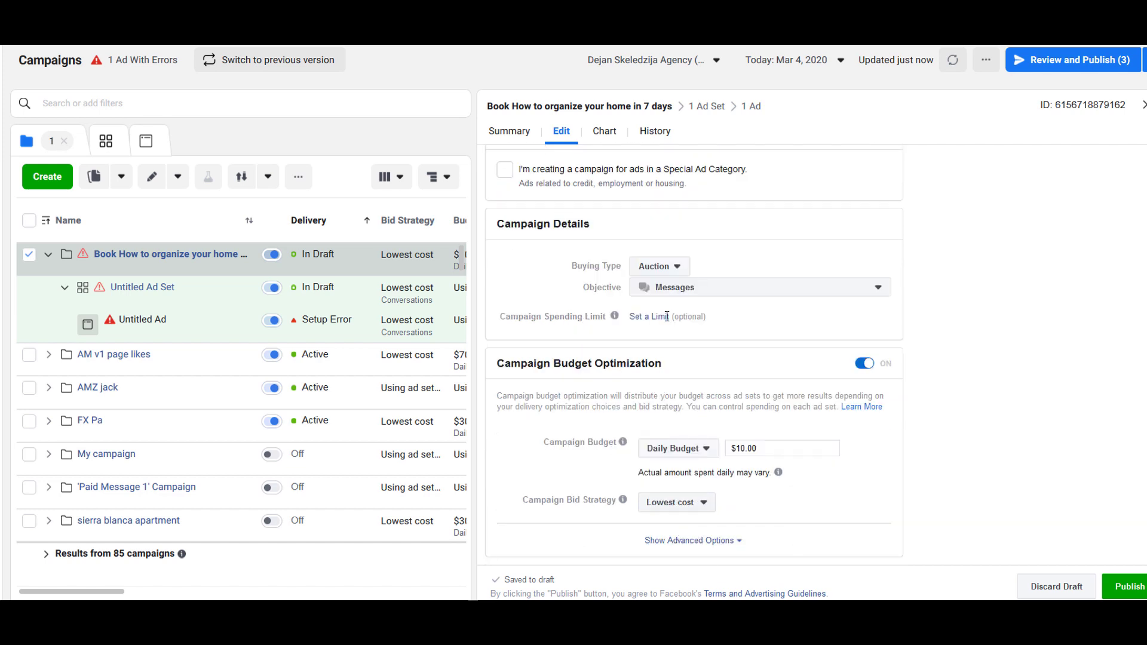
scroll(704, 167, "up", 2)
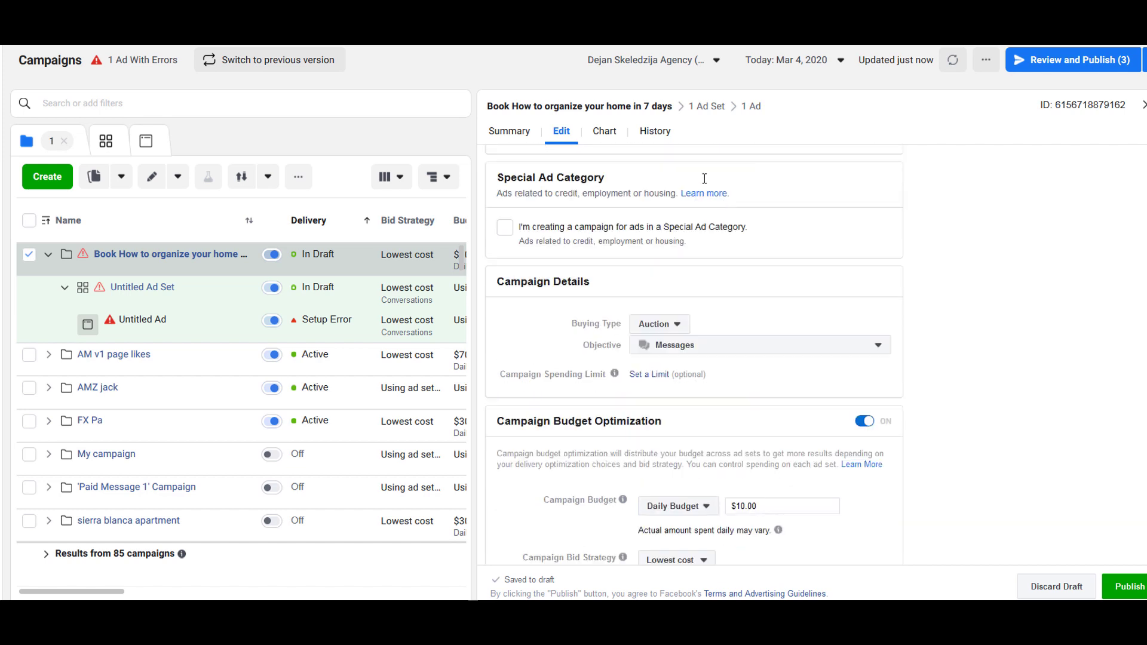
scroll(710, 112, "up", 1)
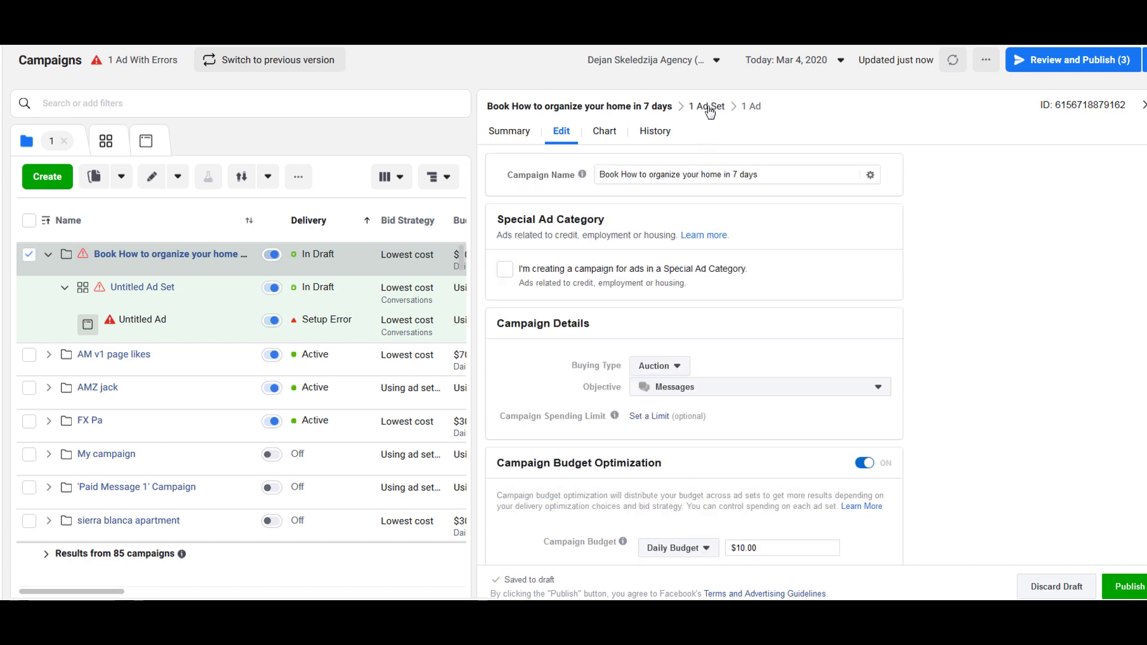
In the ad set, replace Spain with United States, targeting people living in this location
left_click(710, 107)
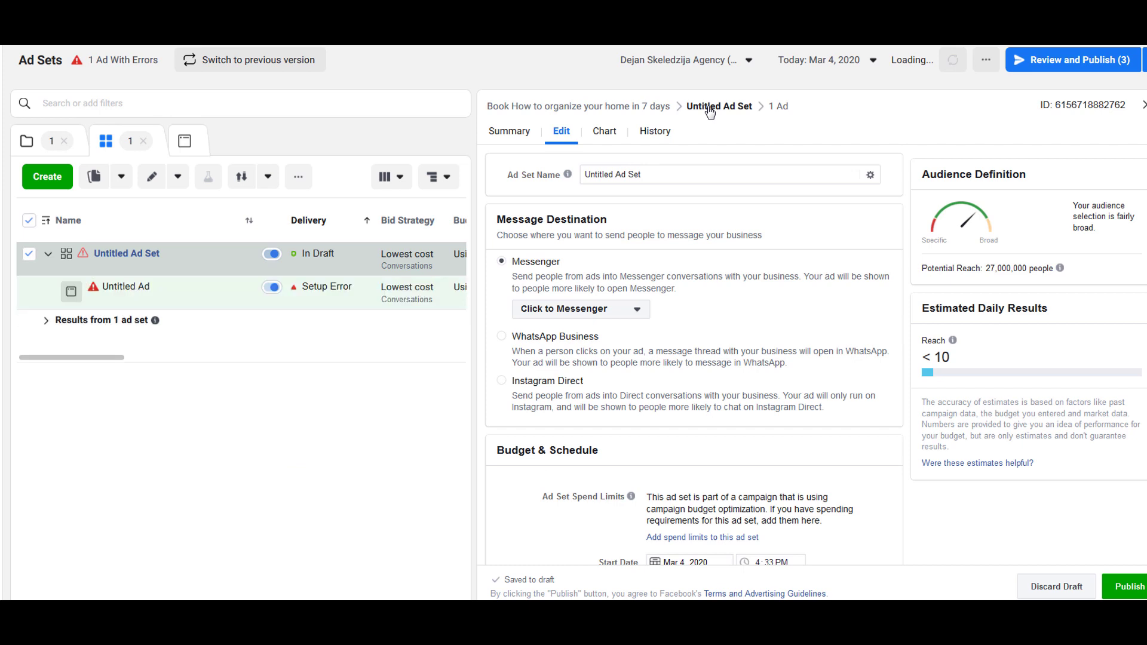
scroll(708, 424, "down", 6)
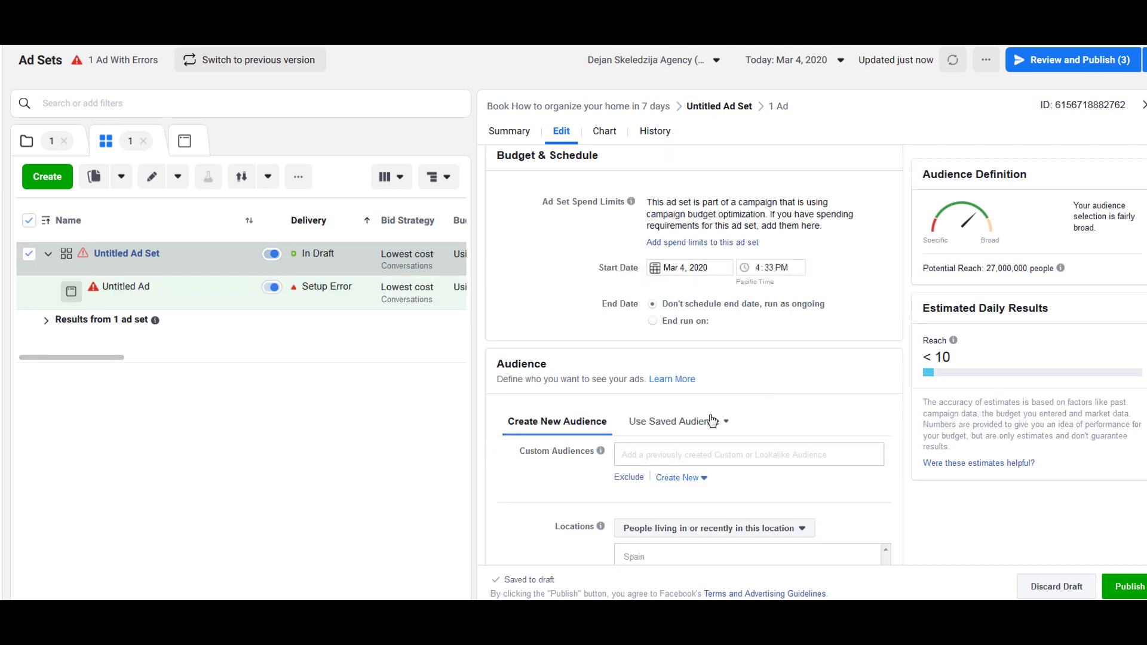
scroll(866, 421, "down", 1)
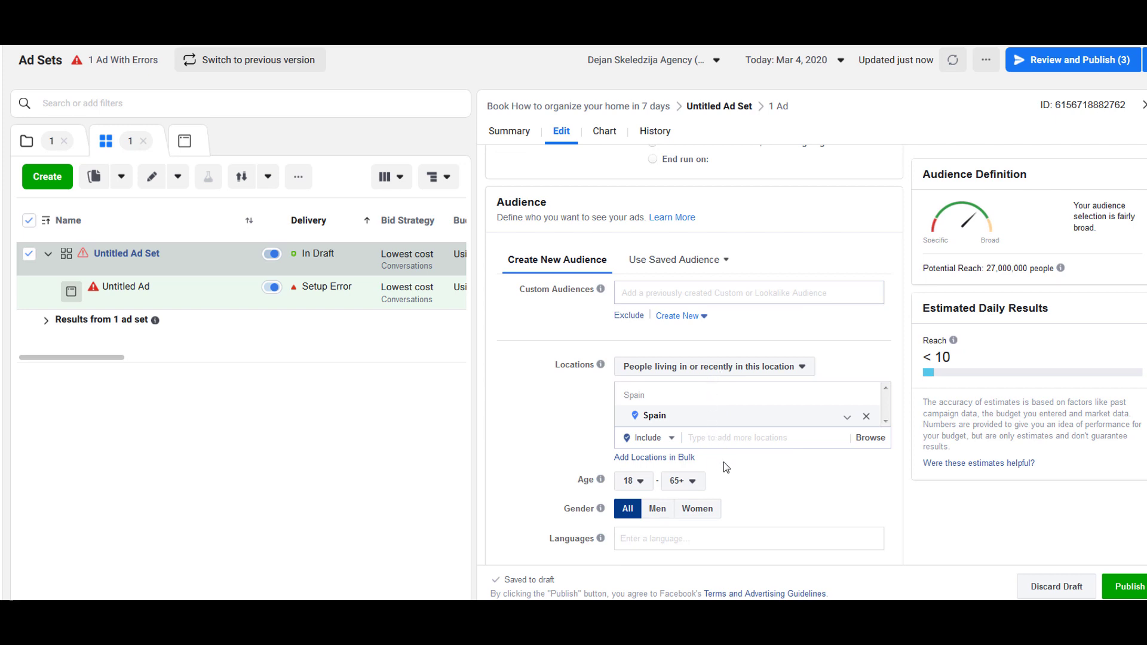
key("BackSpace")
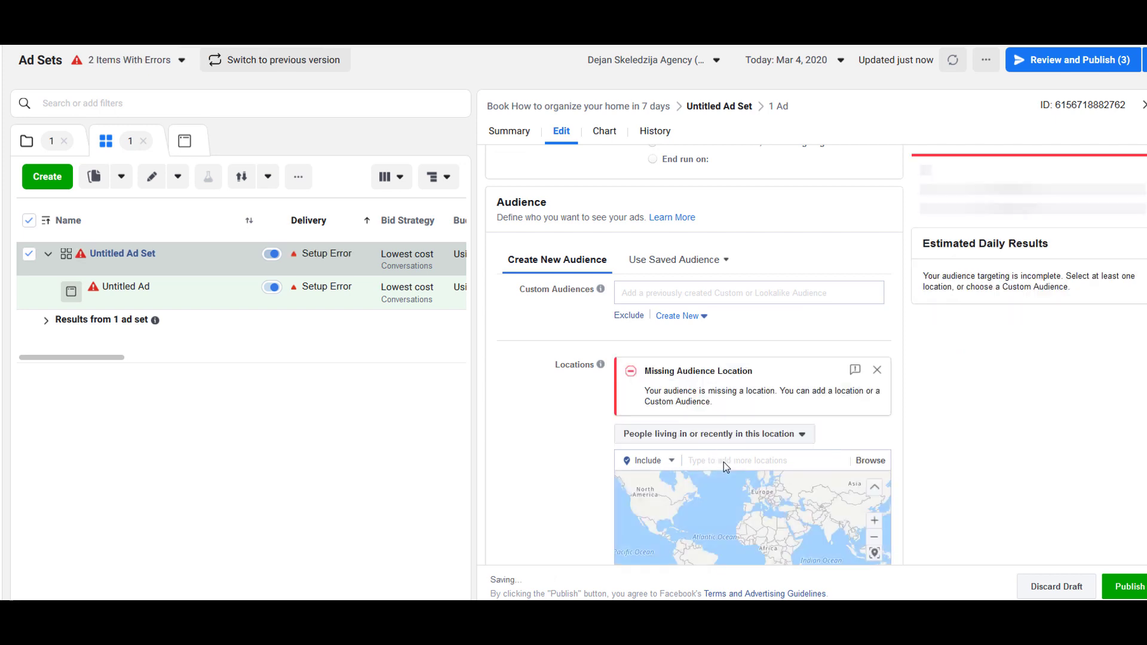
left_click(724, 464)
type("united")
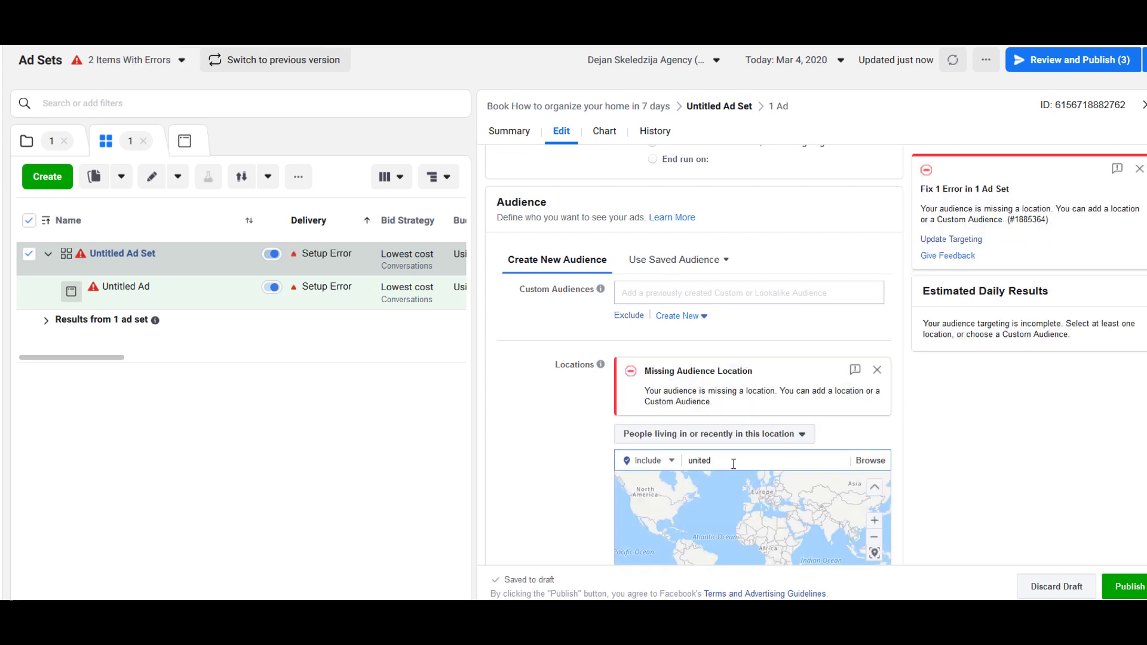
type(" sta")
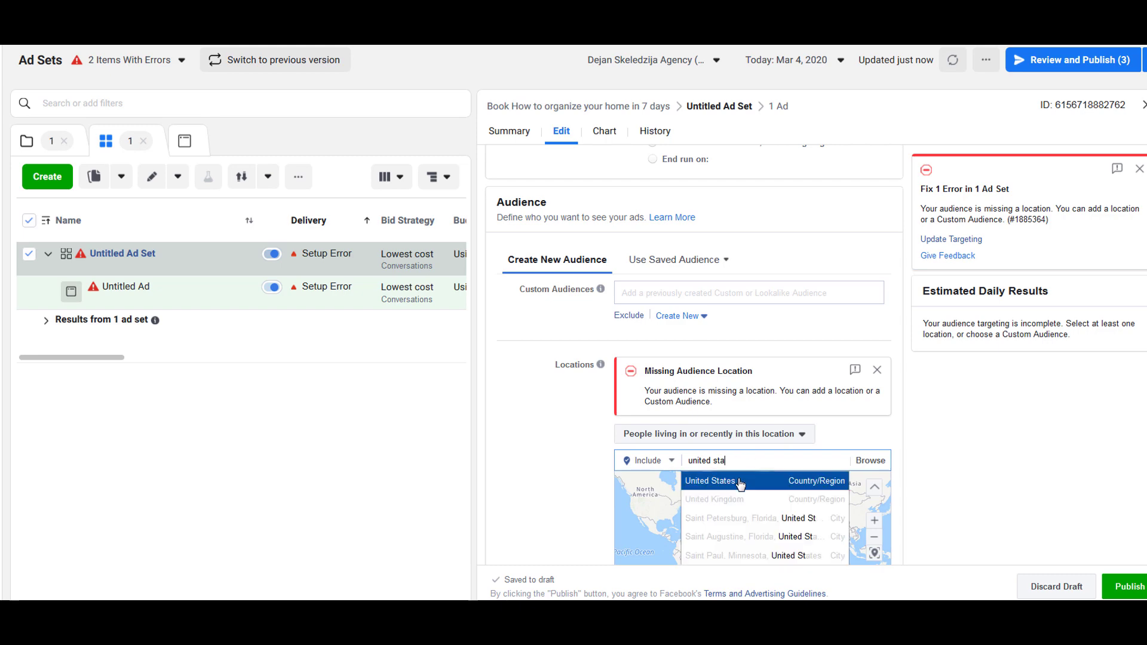
left_click(741, 484)
scroll(678, 206, "down", 2)
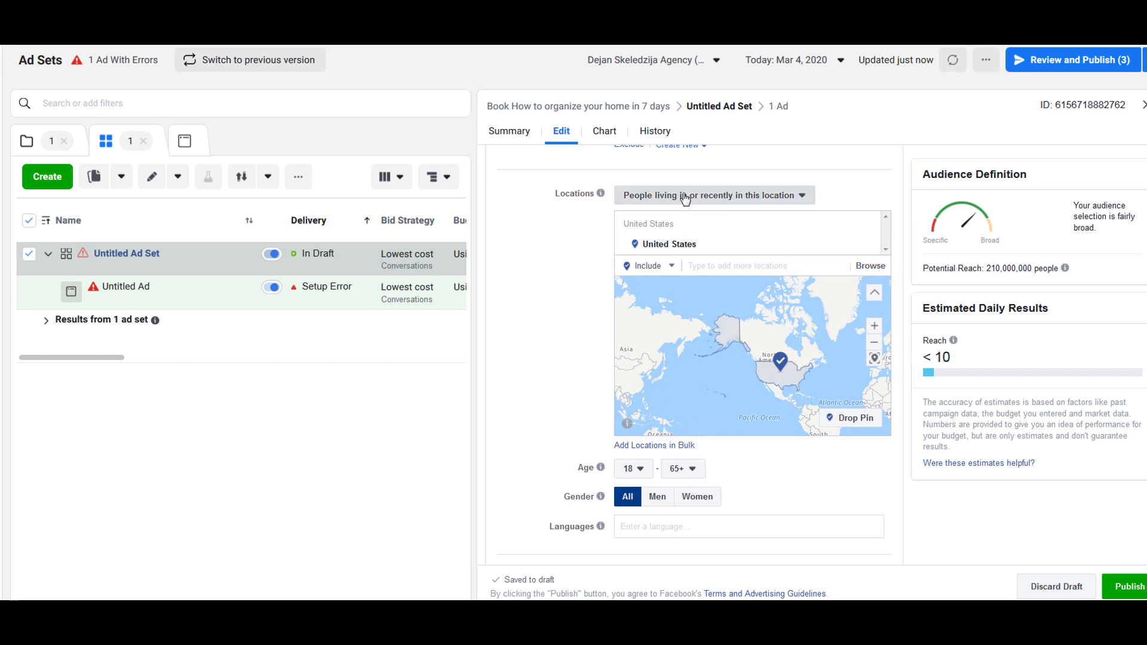
left_click(685, 197)
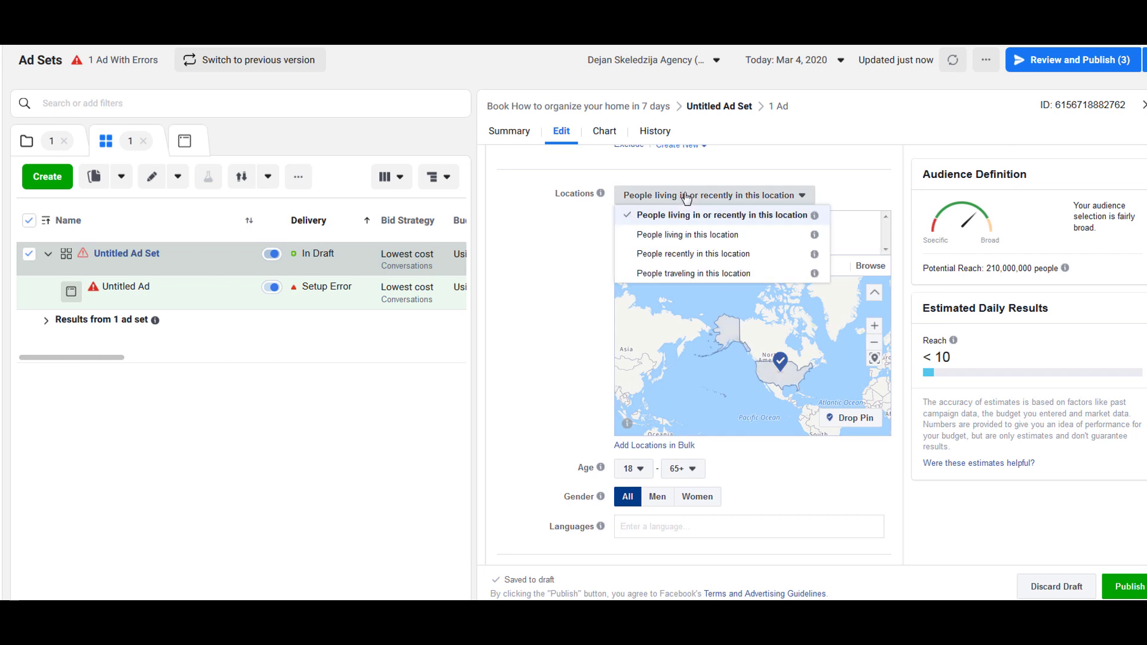
left_click(705, 238)
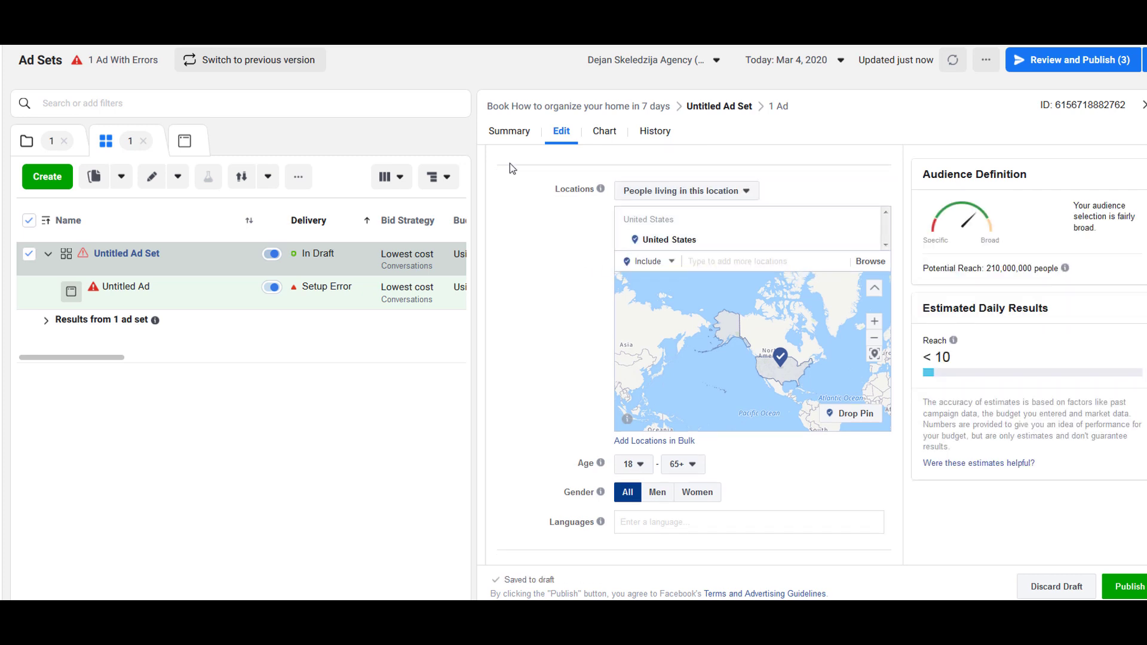
Set the audience age range to 30 minimum and 55 maximum
scroll(570, 279, "down", 1)
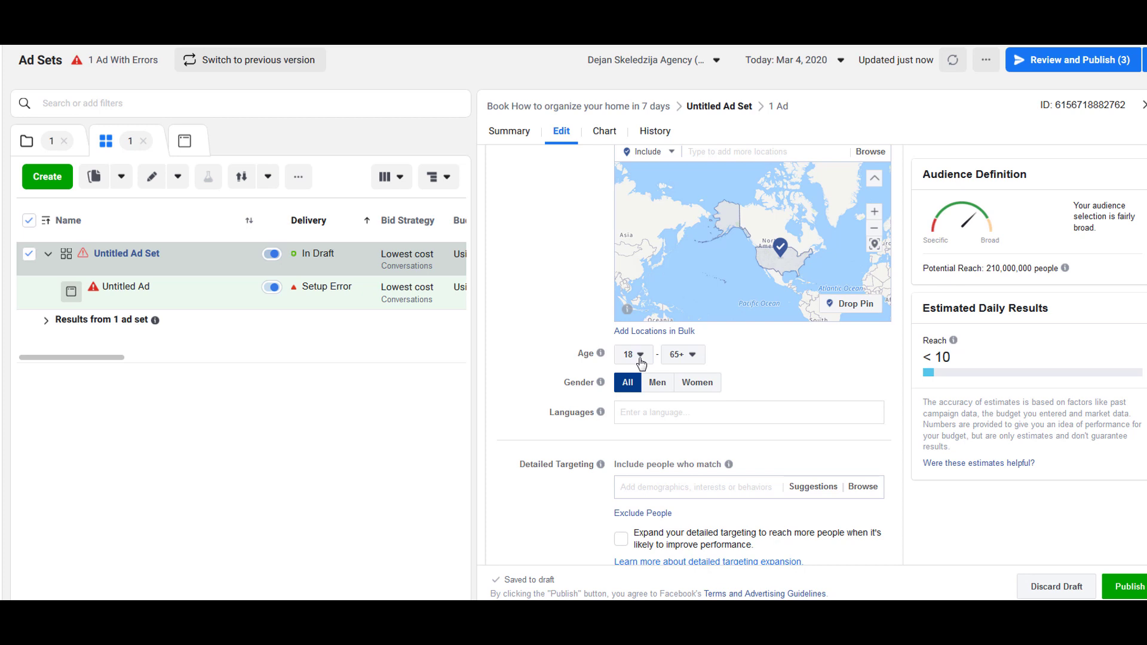
left_click(636, 355)
scroll(639, 454, "down", 2)
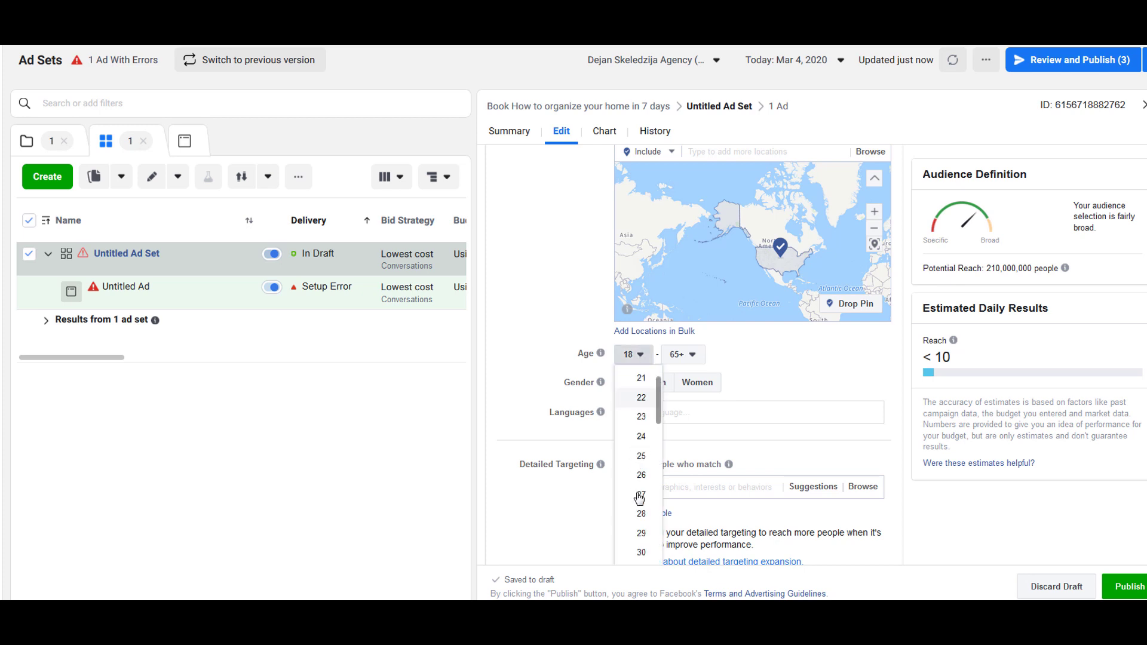
scroll(639, 502, "down", 1)
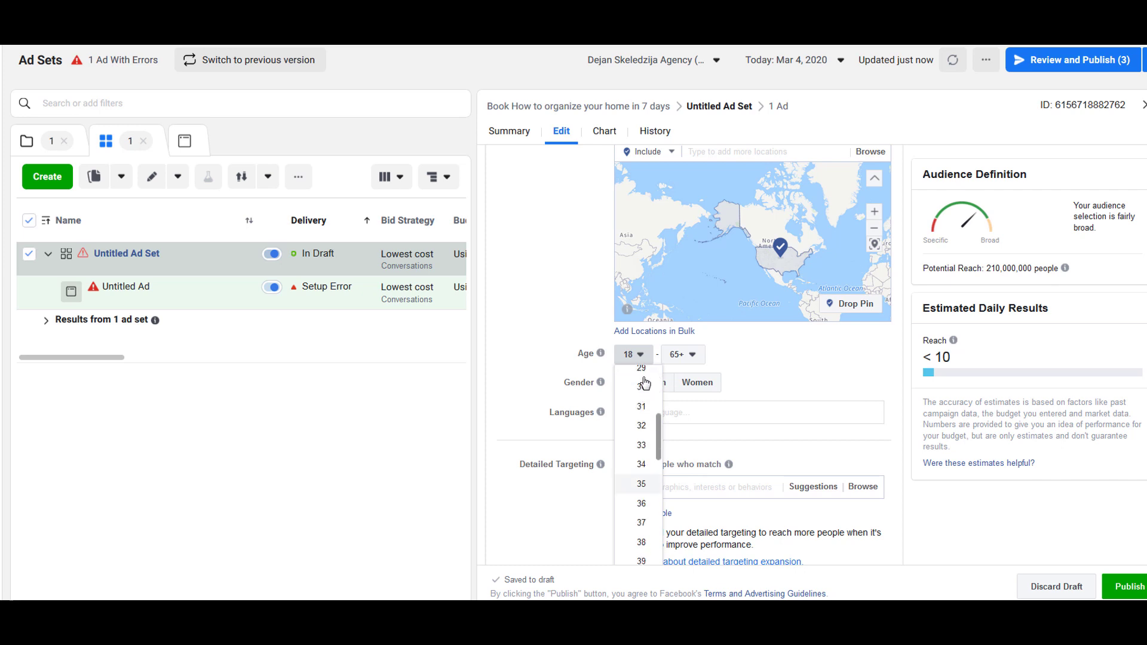
scroll(644, 383, "down", 1)
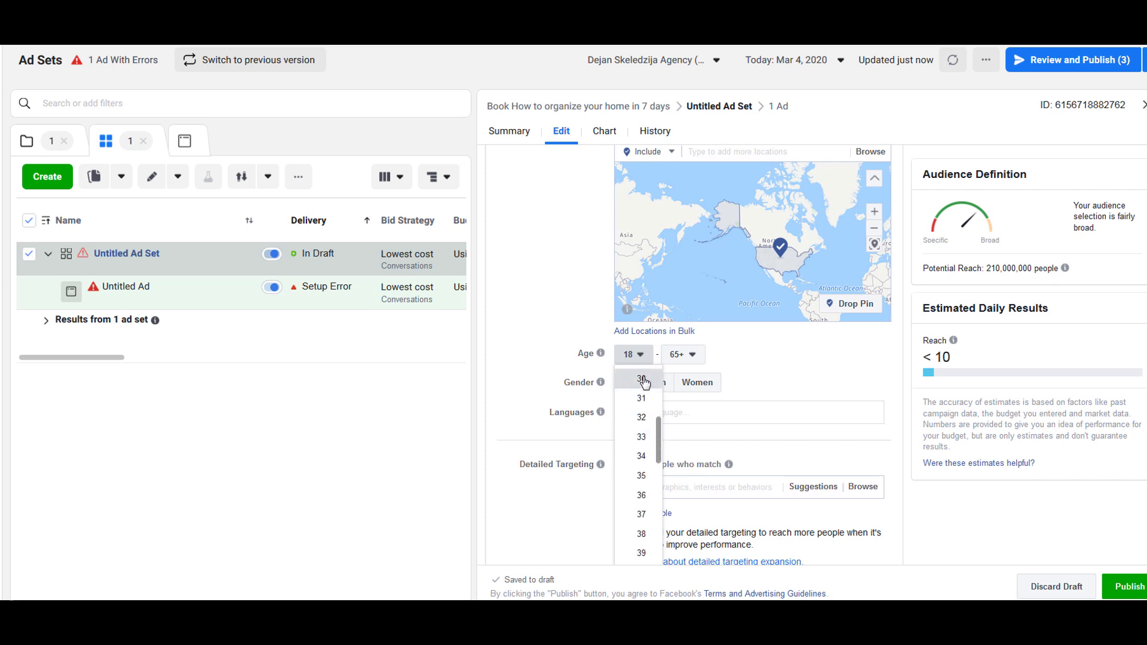
left_click(642, 380)
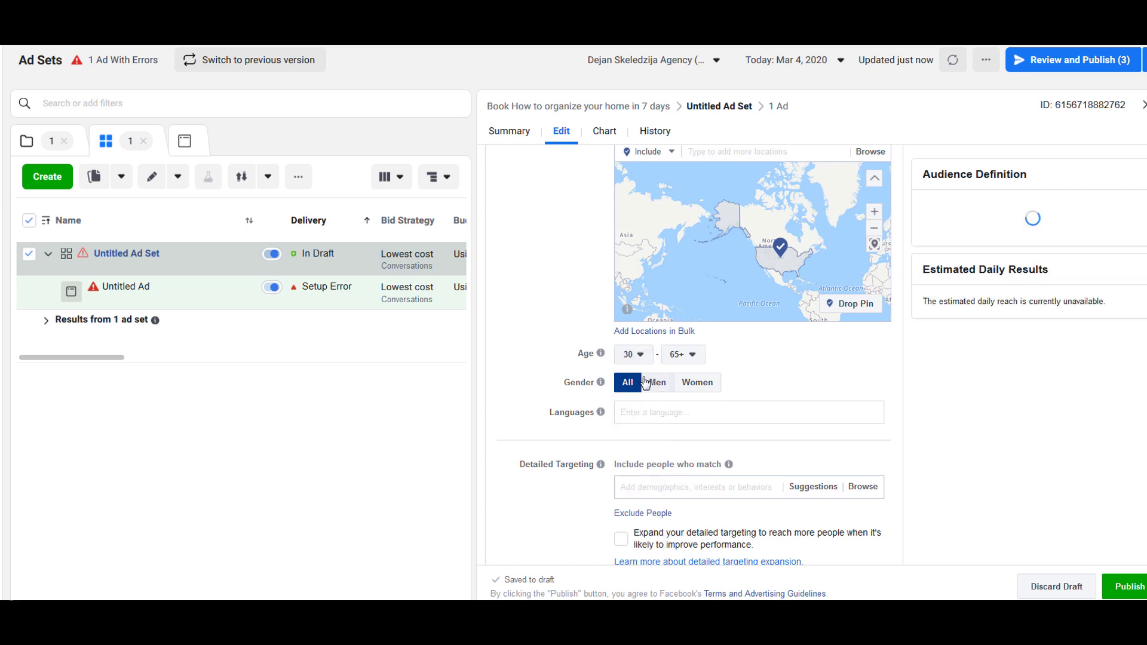
left_click(701, 361)
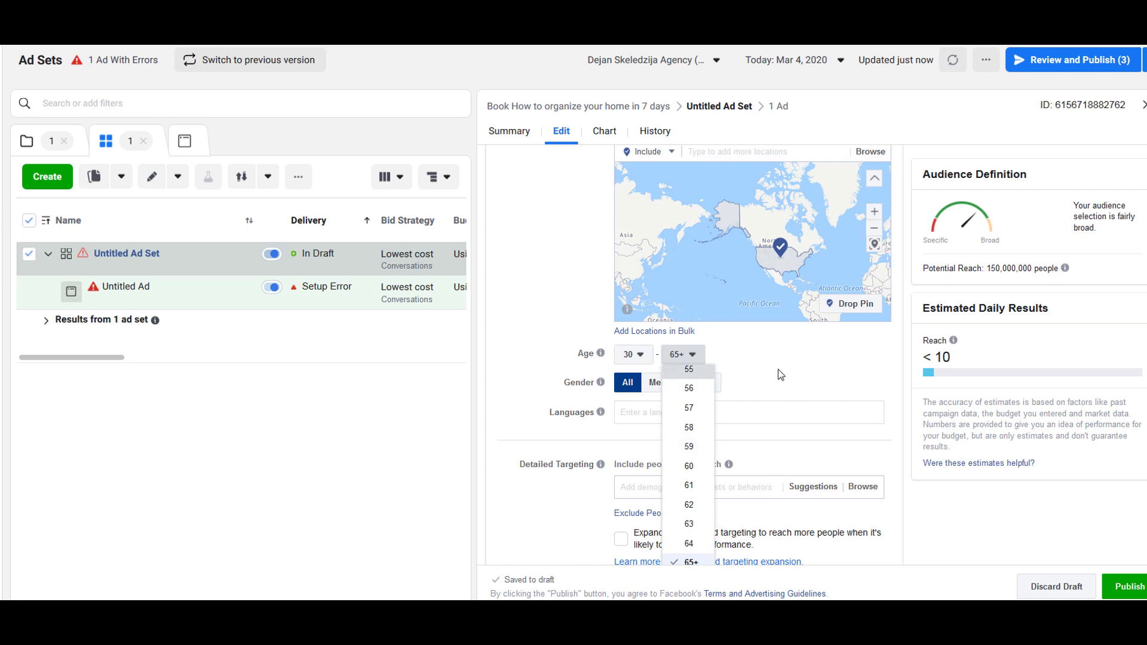
left_click(689, 369)
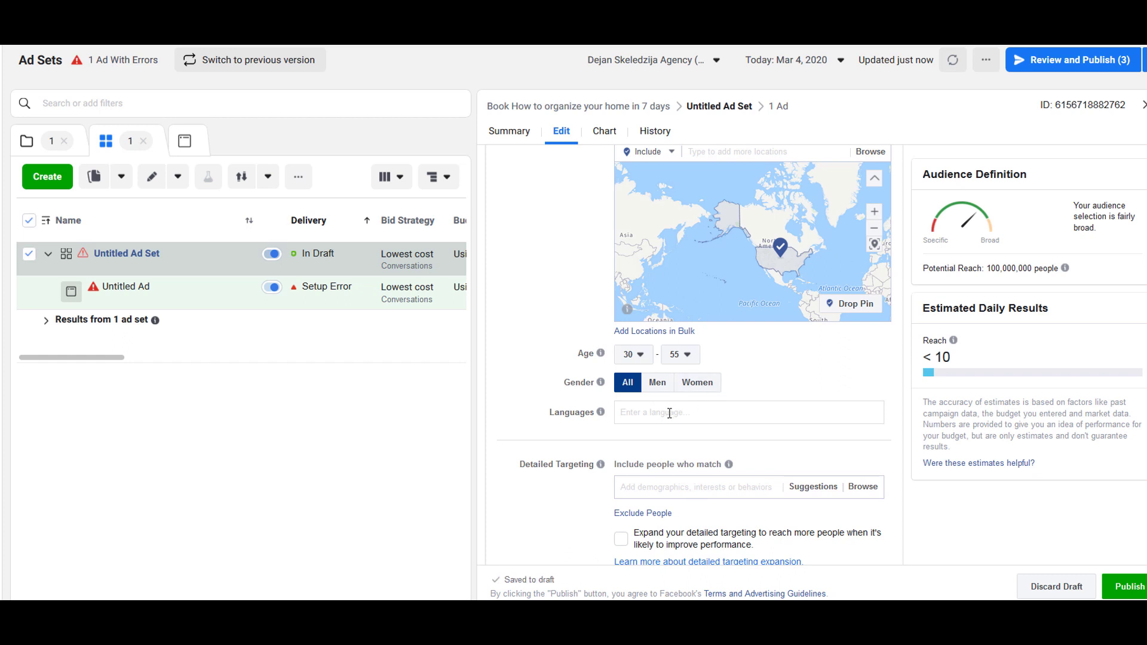
Add English (All) as the audience language and check the potential reach figure
left_click(669, 413)
type("eng")
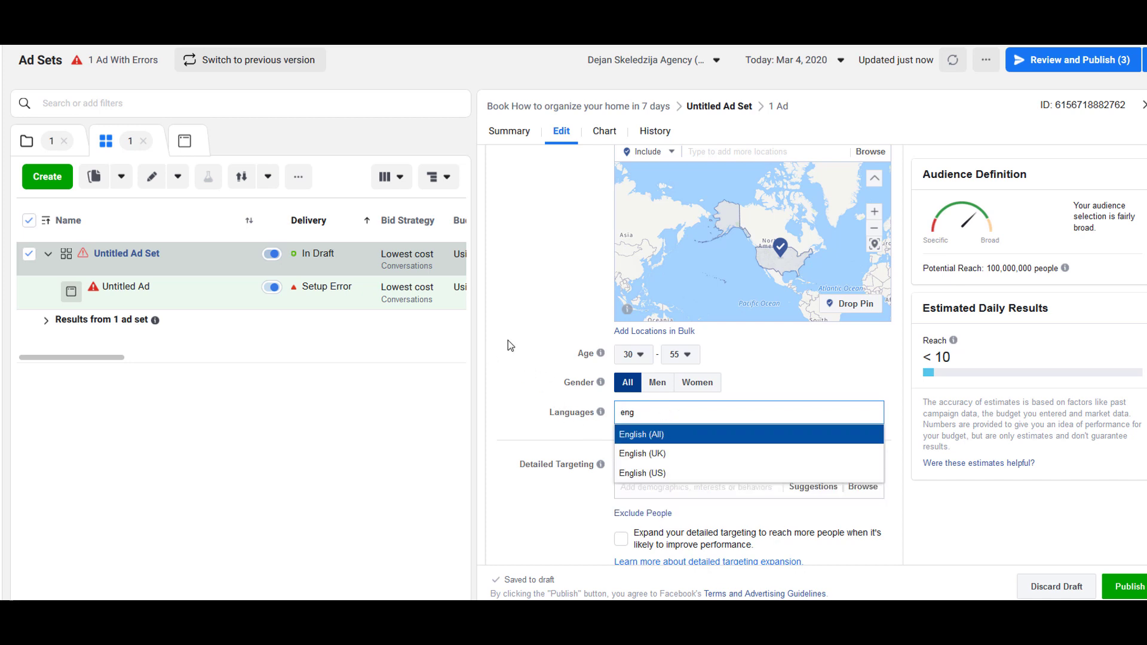
key("Return")
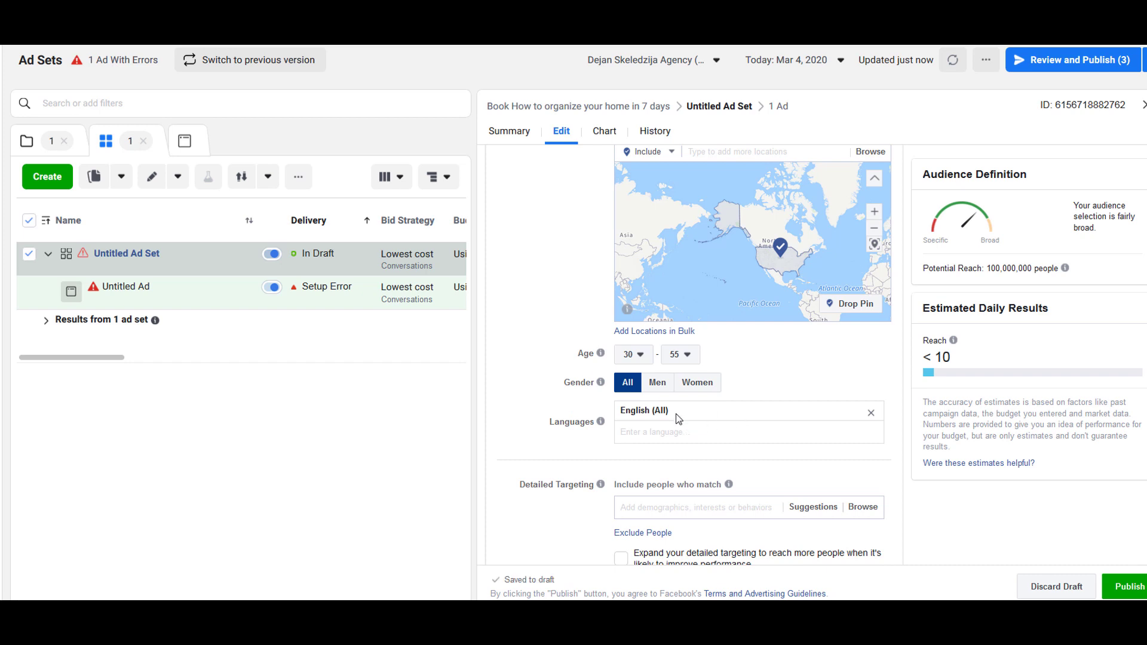
scroll(539, 390, "down", 2)
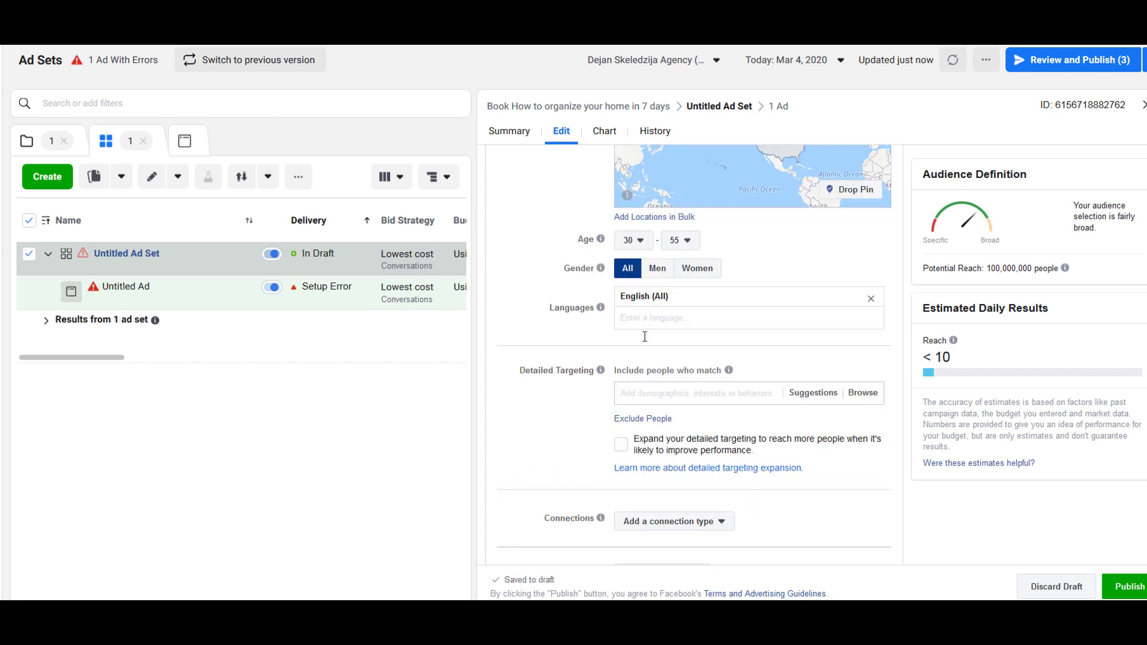
scroll(645, 336, "down", 1)
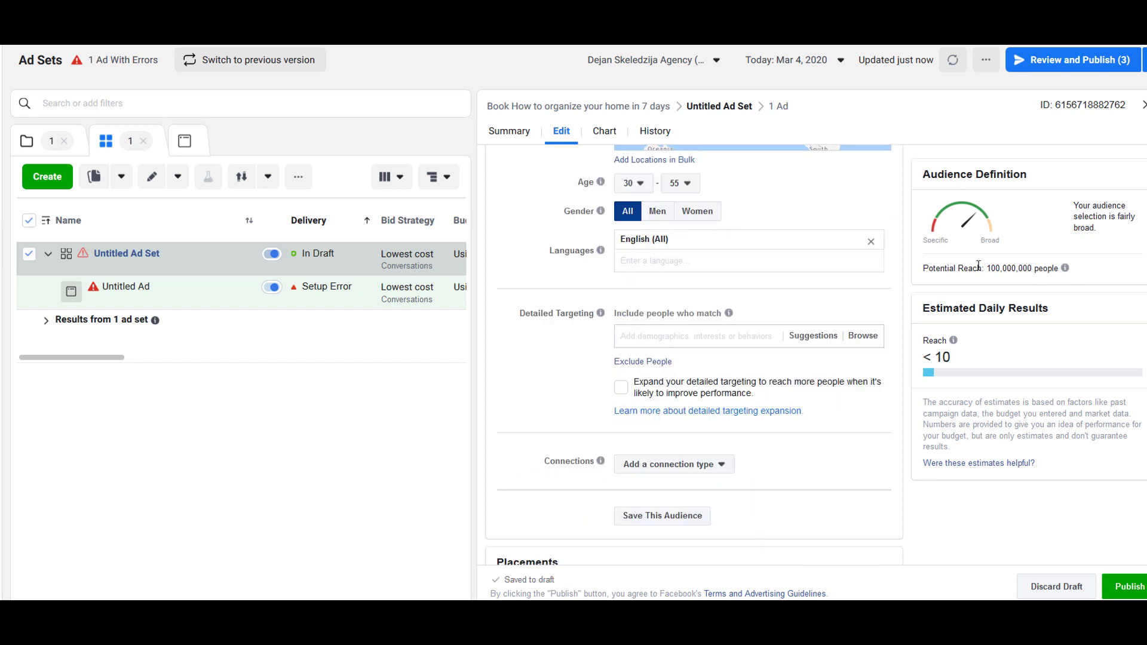
left_click_drag(980, 265, 1018, 267)
left_click(568, 322)
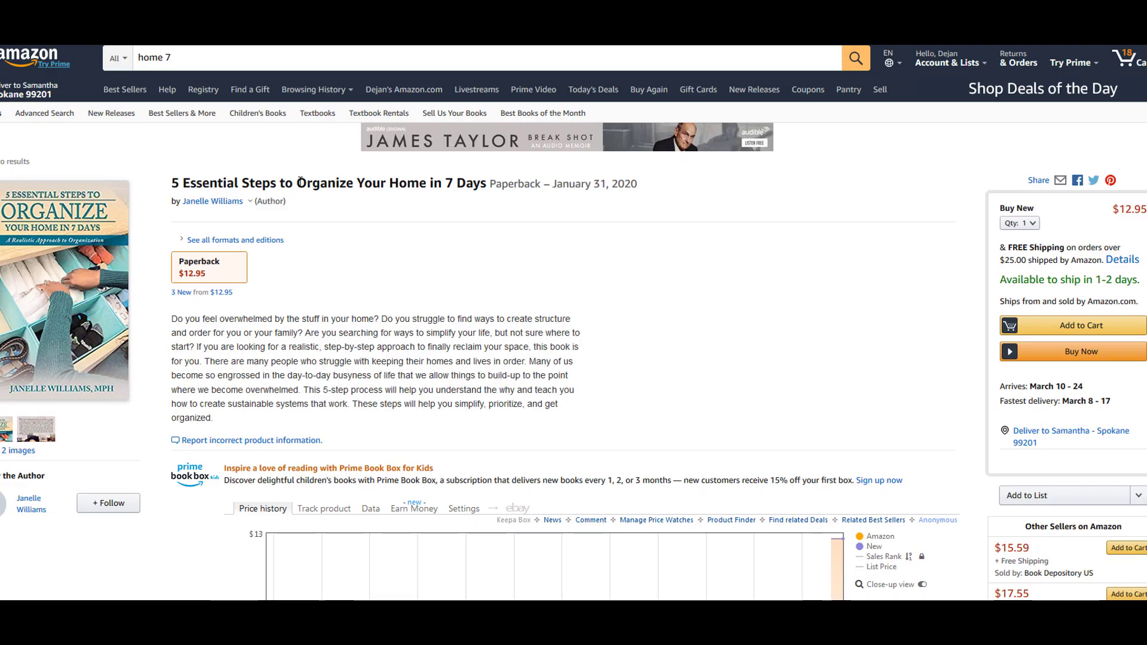
Enter 'books' in Detailed Targeting to add the Books interest
left_click_drag(414, 185, 296, 184)
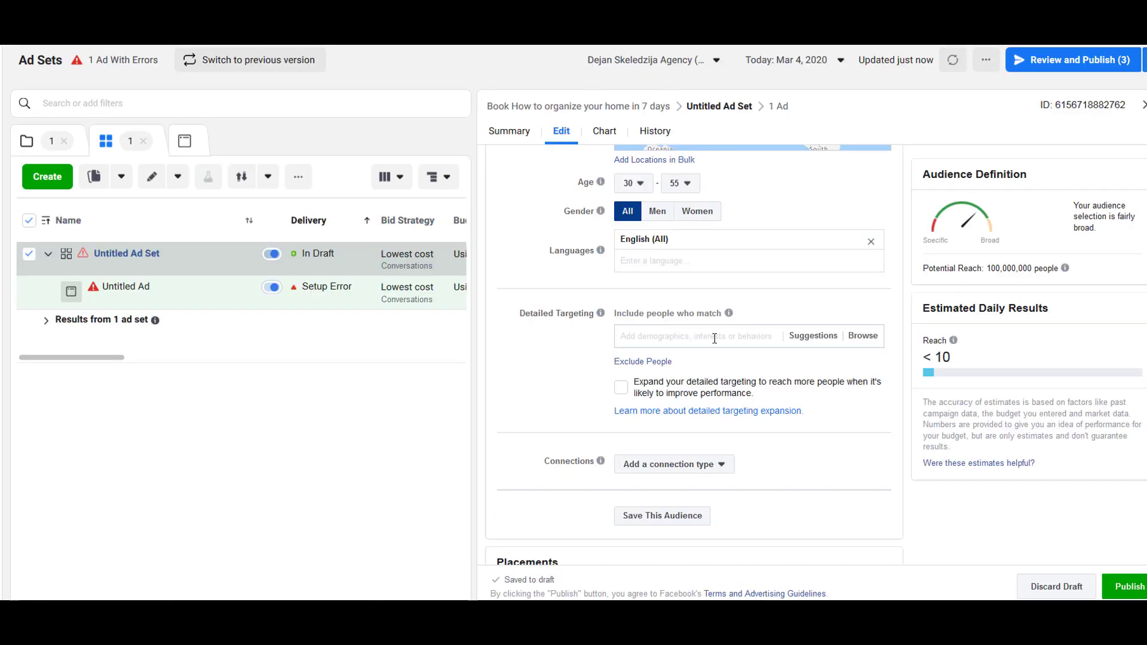
type("book")
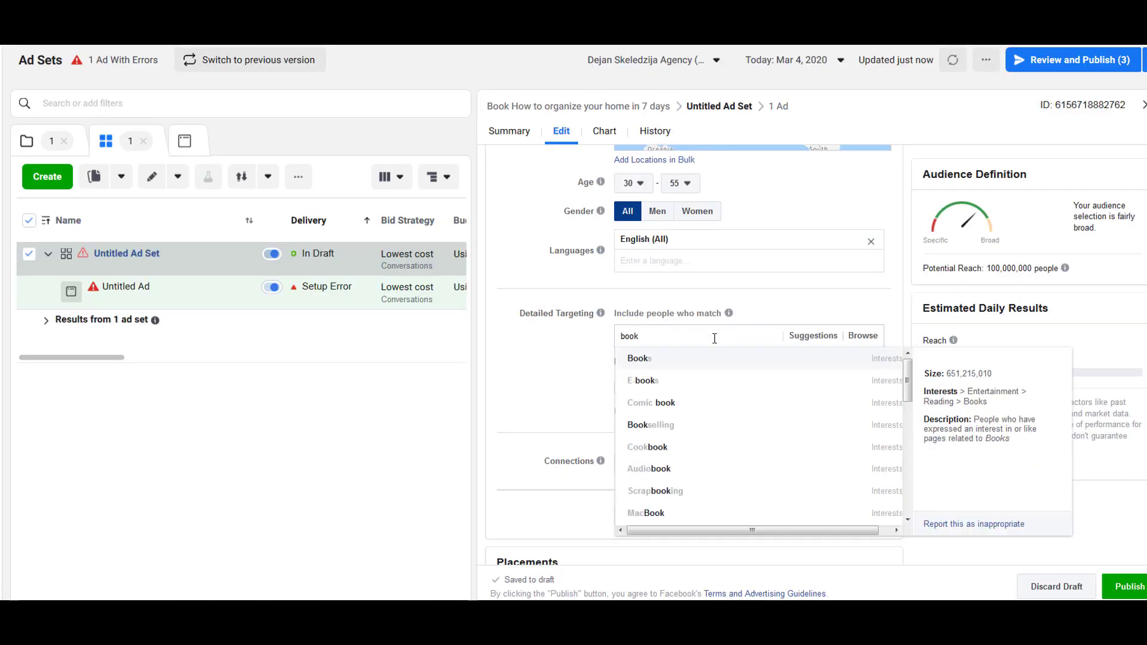
type("s")
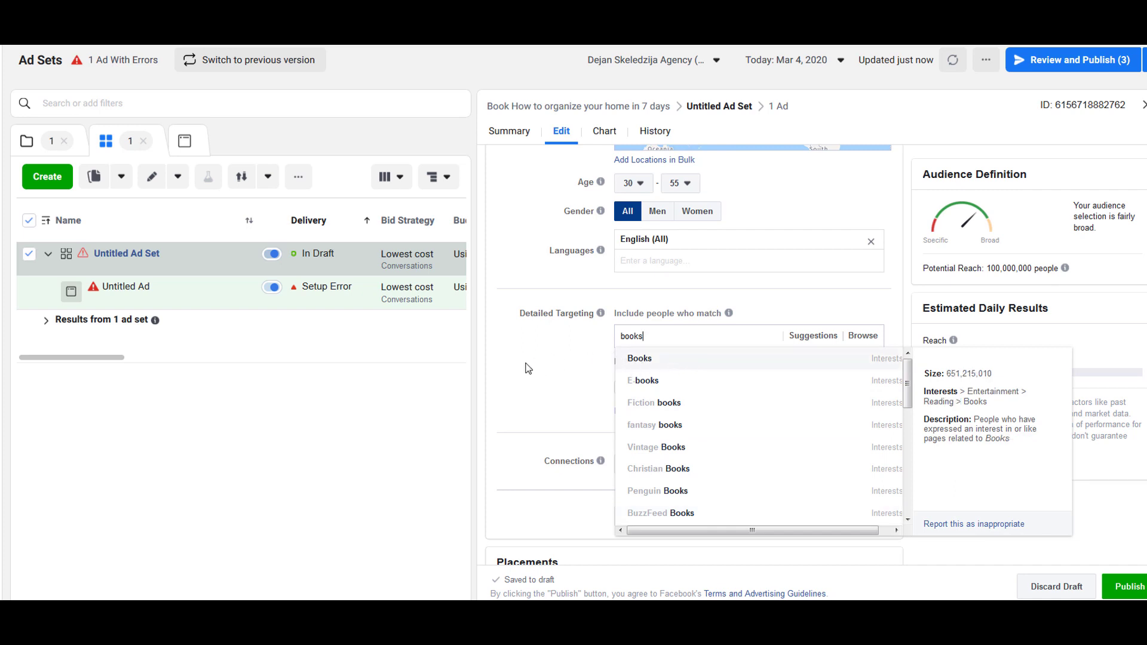
key("Return")
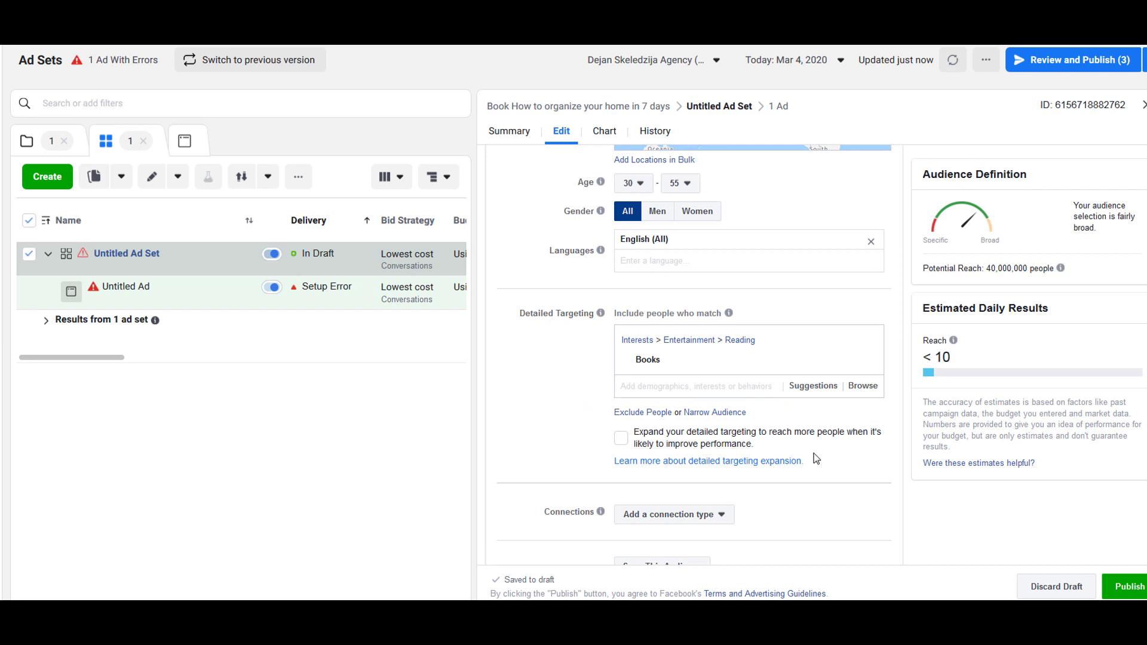
Add a must-also-match condition with House as the narrowing interest
left_click(694, 412)
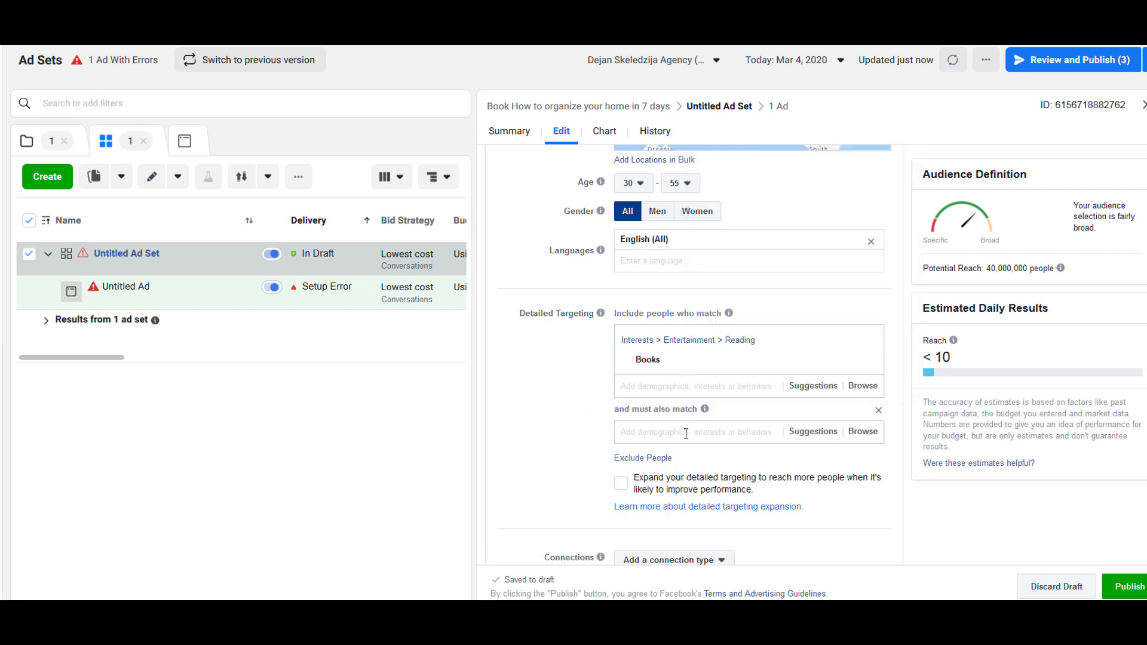
left_click(686, 434)
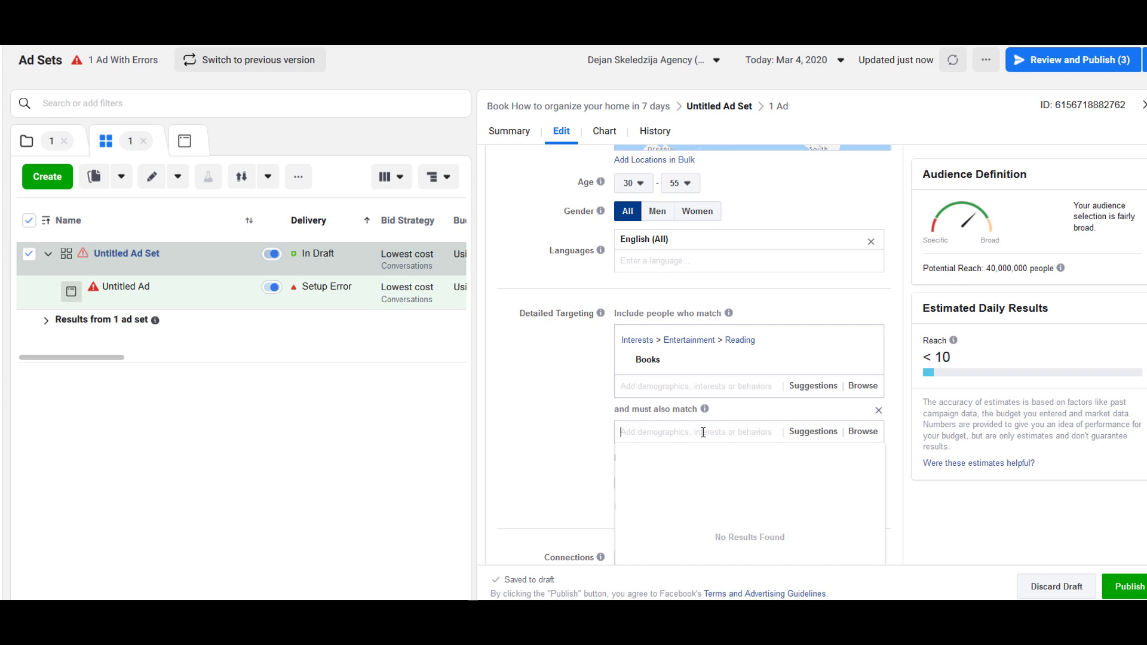
type("house")
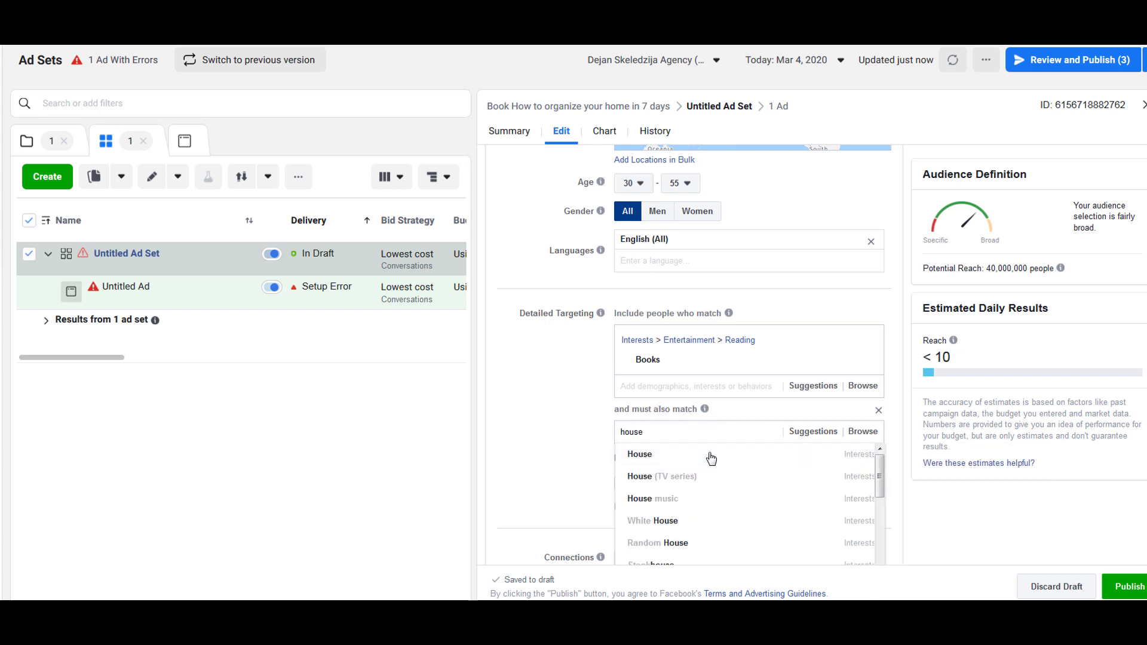
scroll(711, 459, "down", 1)
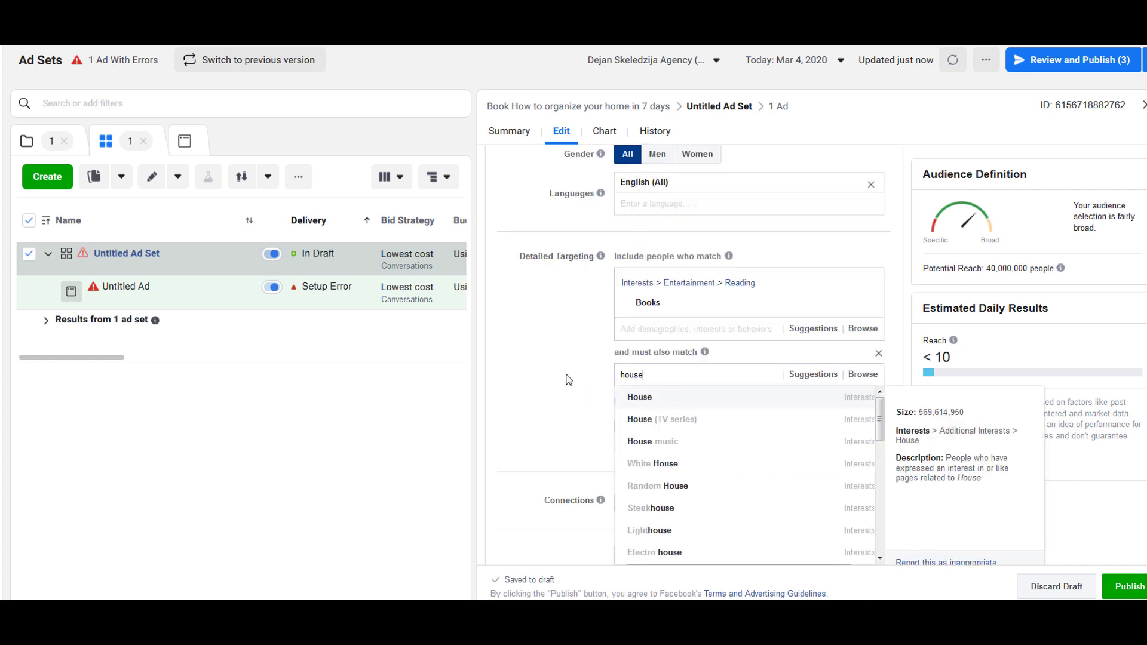
key("Return")
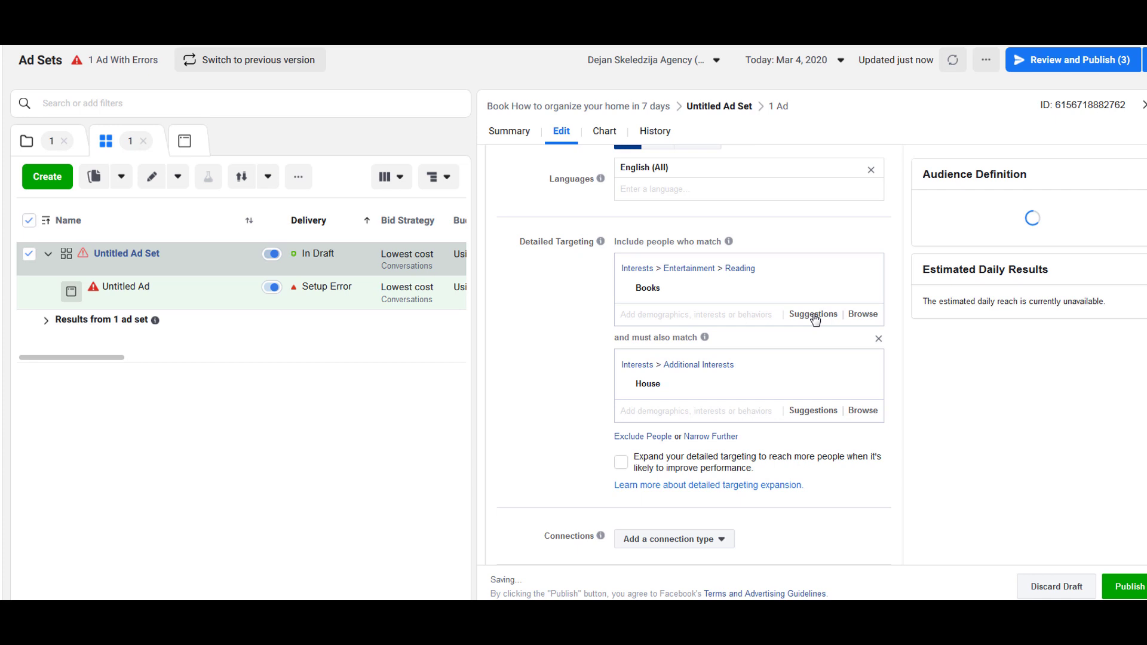
scroll(815, 320, "down", 2)
Add New House, Single-family detached home and Semi-detached from Suggestions, then remove House
left_click(815, 320)
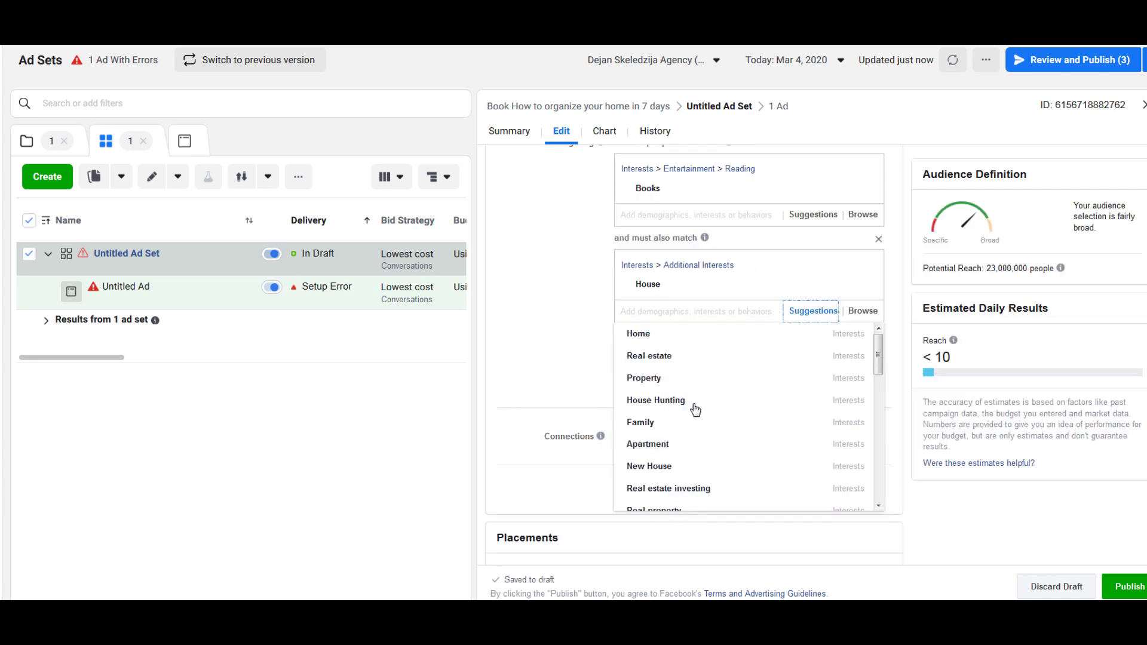
left_click(671, 472)
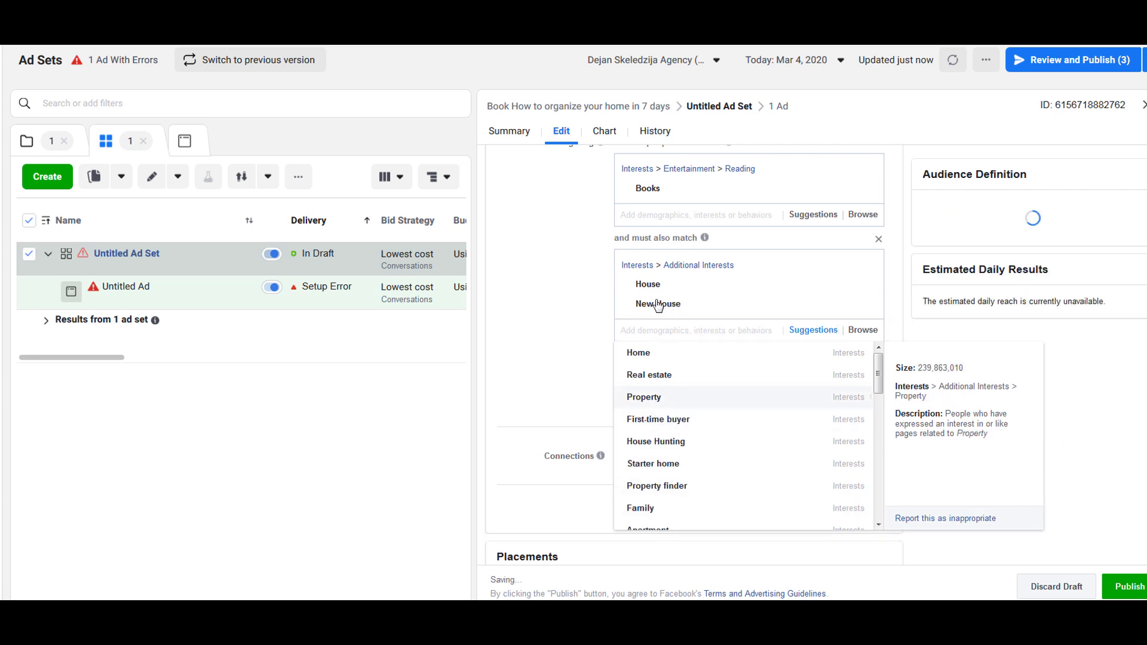
scroll(678, 376, "down", 5)
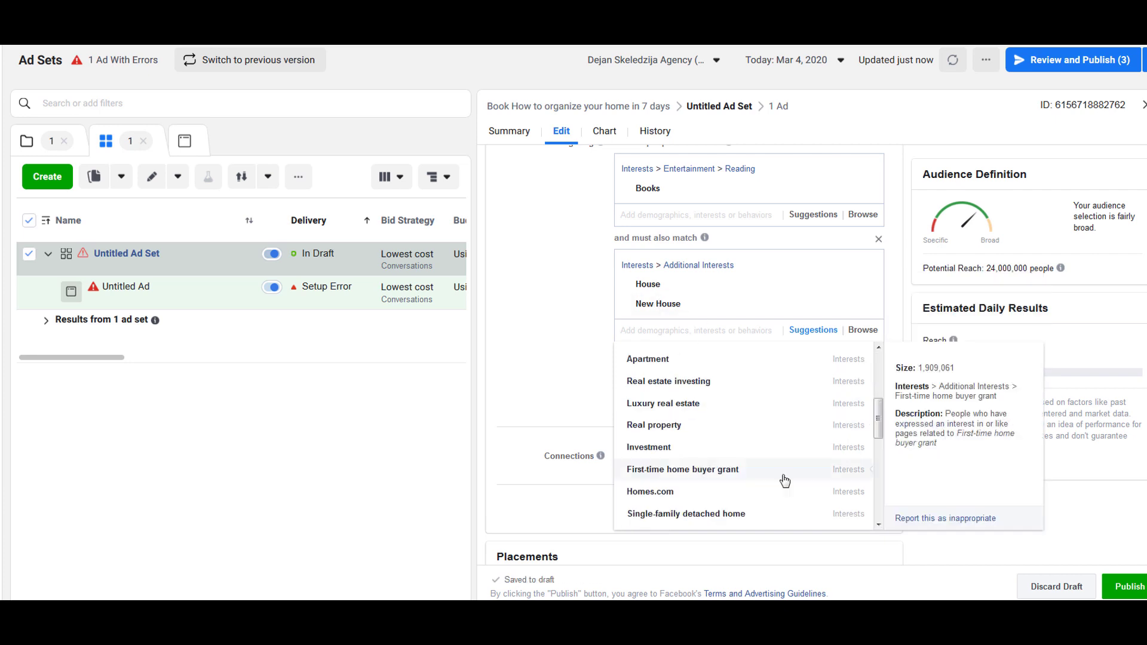
left_click(681, 398)
scroll(717, 448, "down", 3)
left_click(657, 482)
left_click(871, 285)
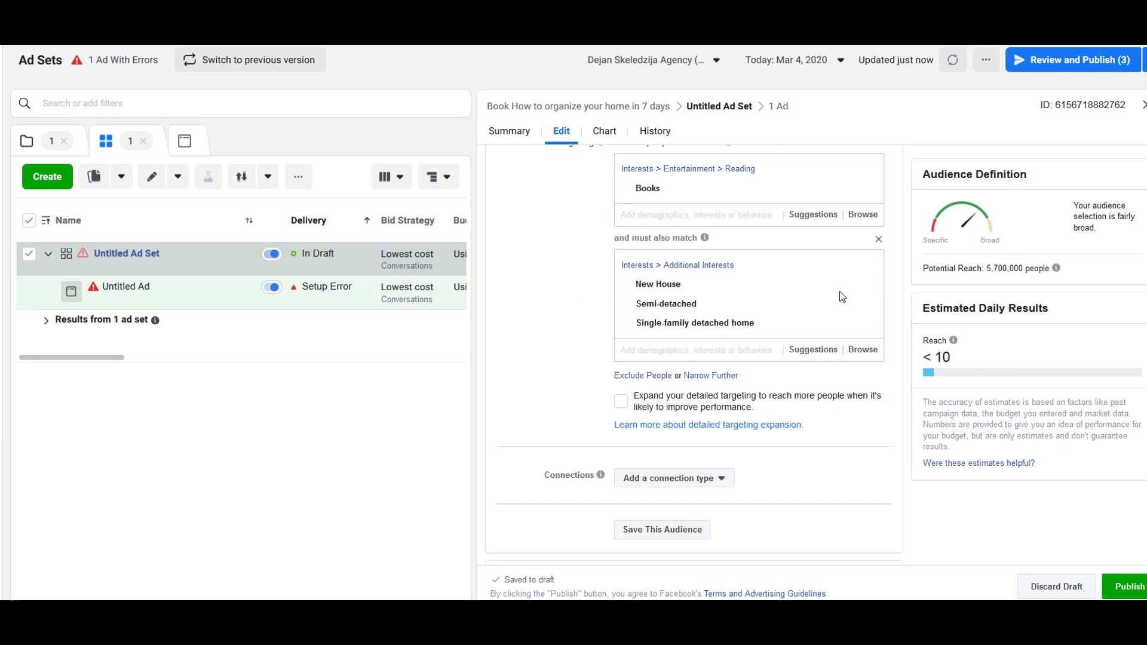
Narrow the audience further by requiring interest in Amazon.com
left_click(696, 376)
left_click(687, 395)
type("a")
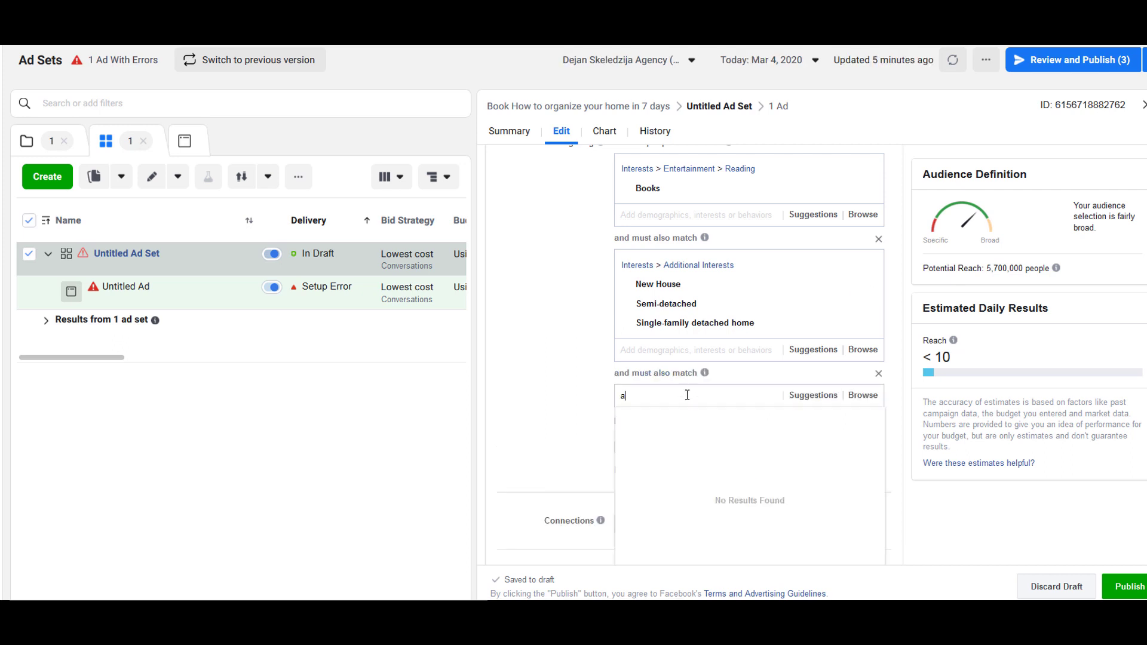
type("mazo")
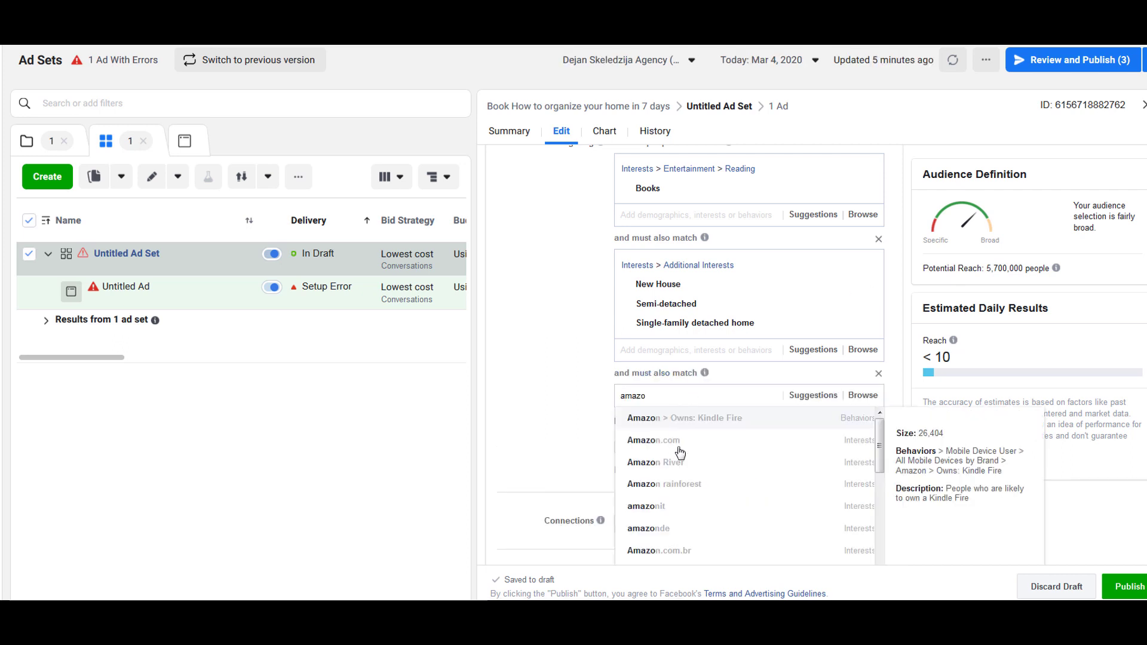
left_click(748, 447)
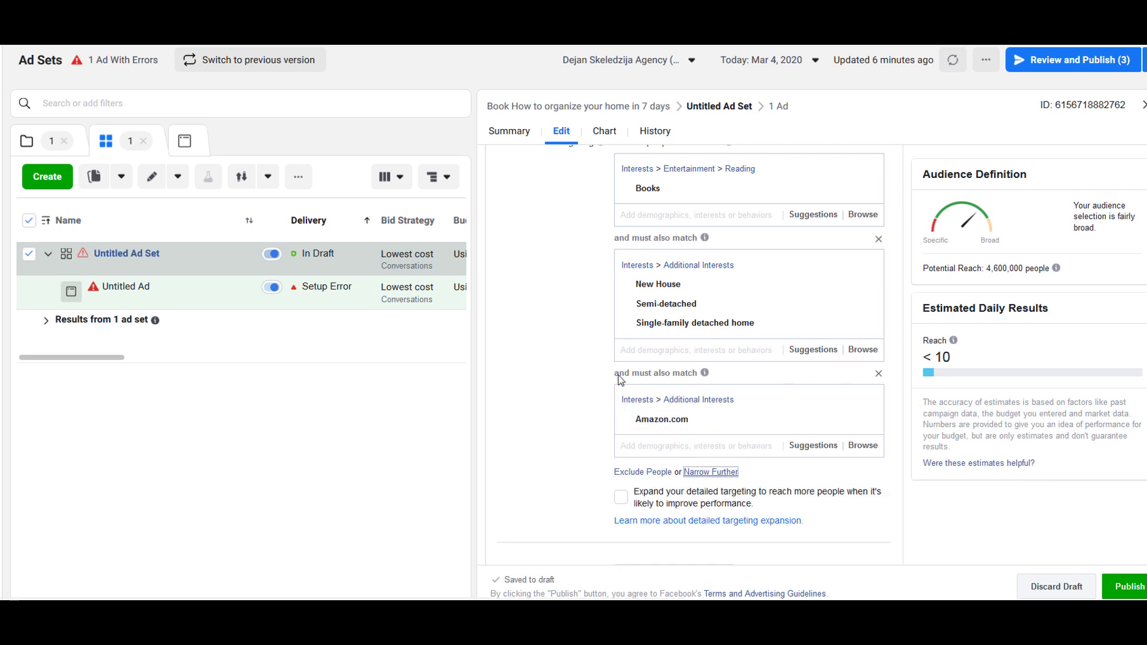
scroll(687, 373, "down", 1)
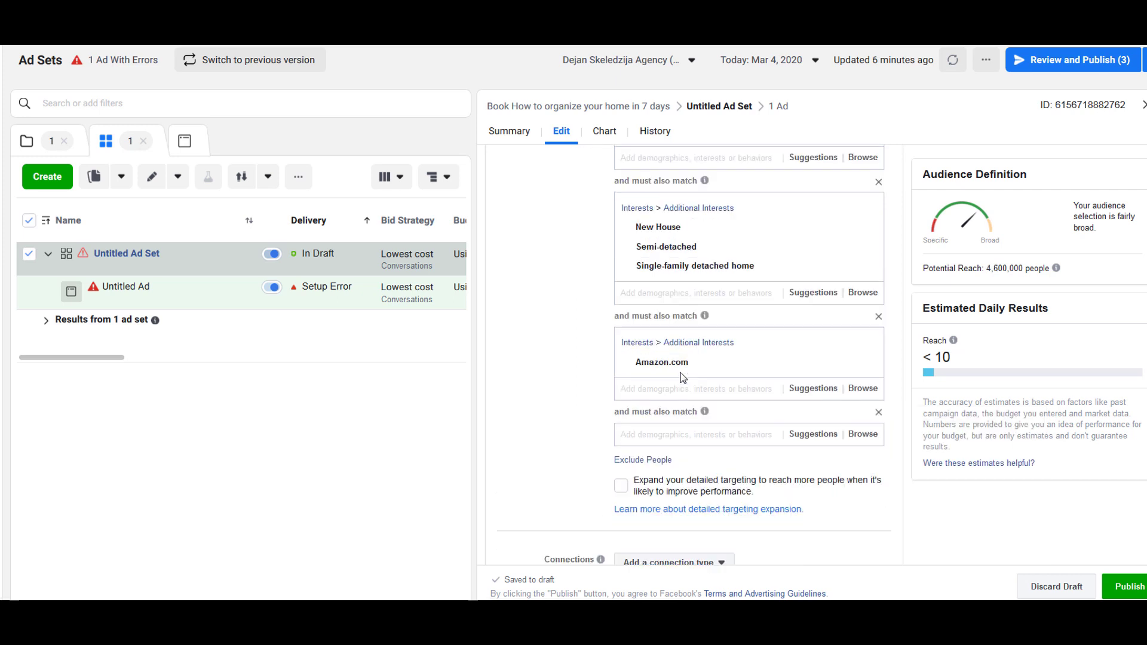
scroll(688, 376, "down", 1)
Add a third group with Home Improvements and Home-improvement center from Suggestions
left_click(688, 378)
left_click(657, 400)
left_click(657, 451)
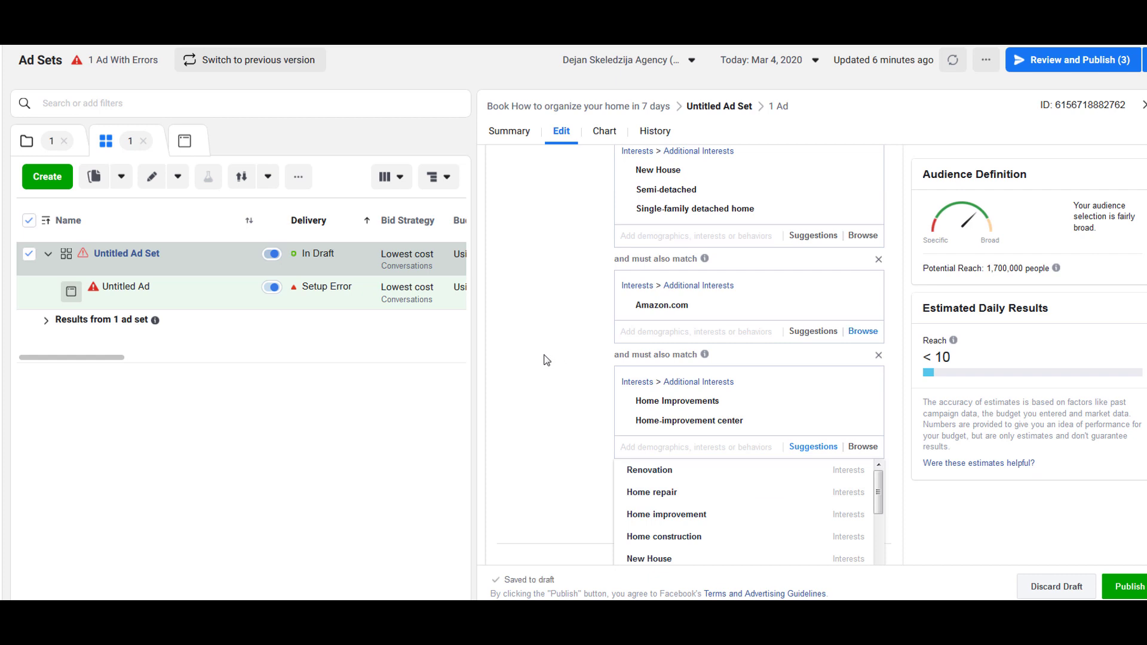
left_click(705, 354)
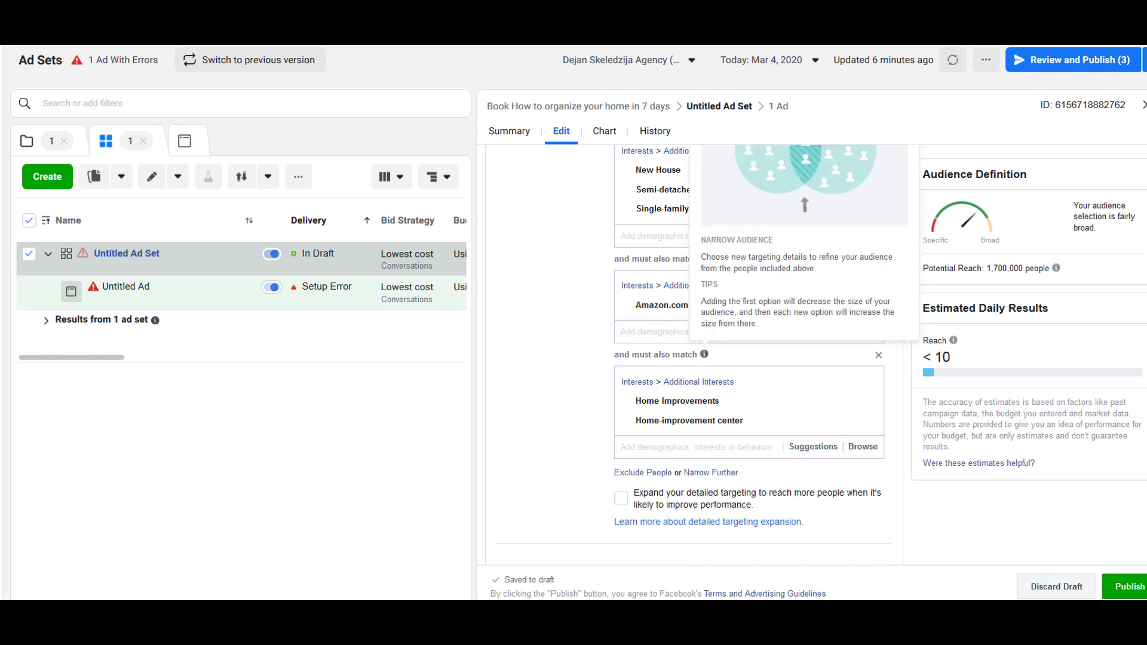
scroll(693, 359, "down", 2)
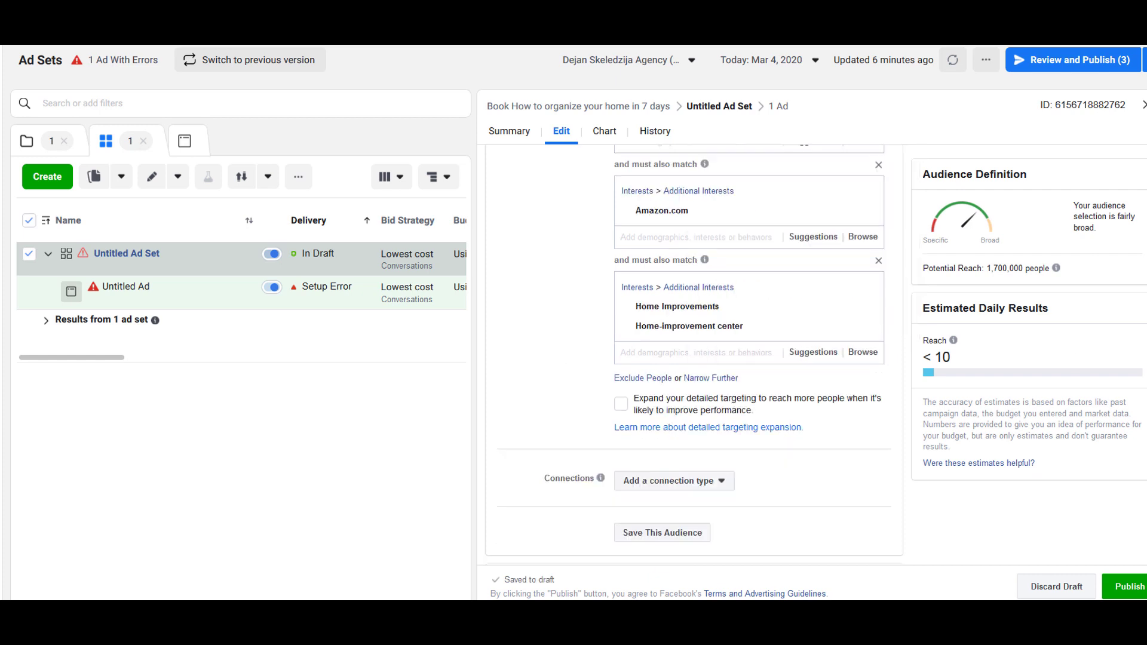
scroll(693, 358, "down", 3)
scroll(693, 358, "down", 3)
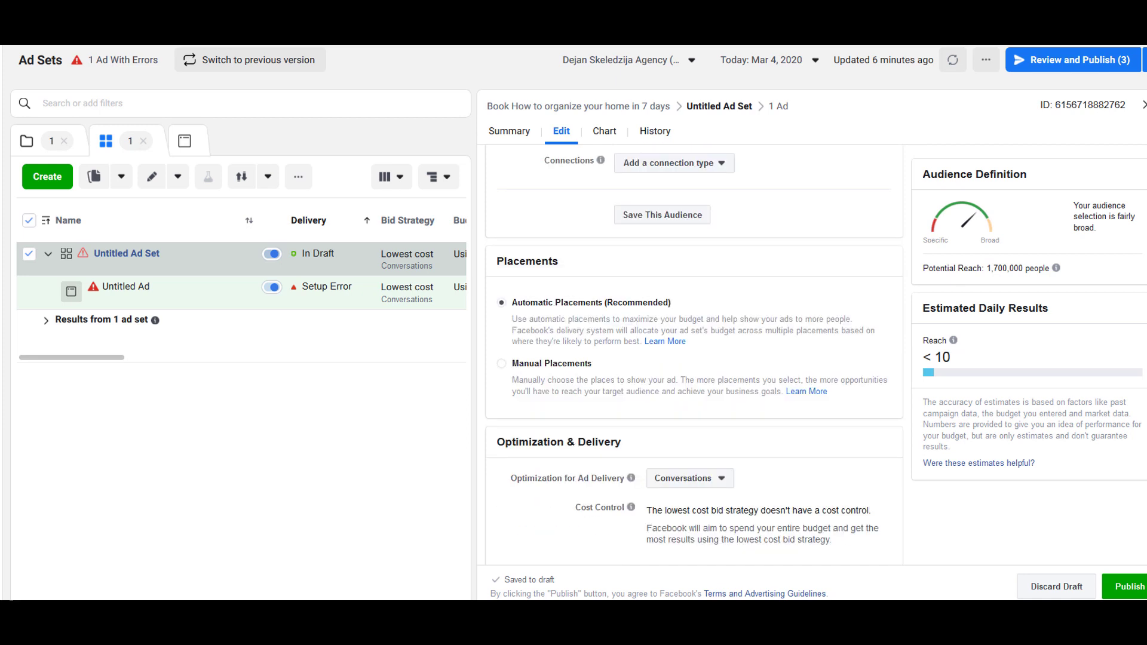
scroll(693, 350, "down", 1)
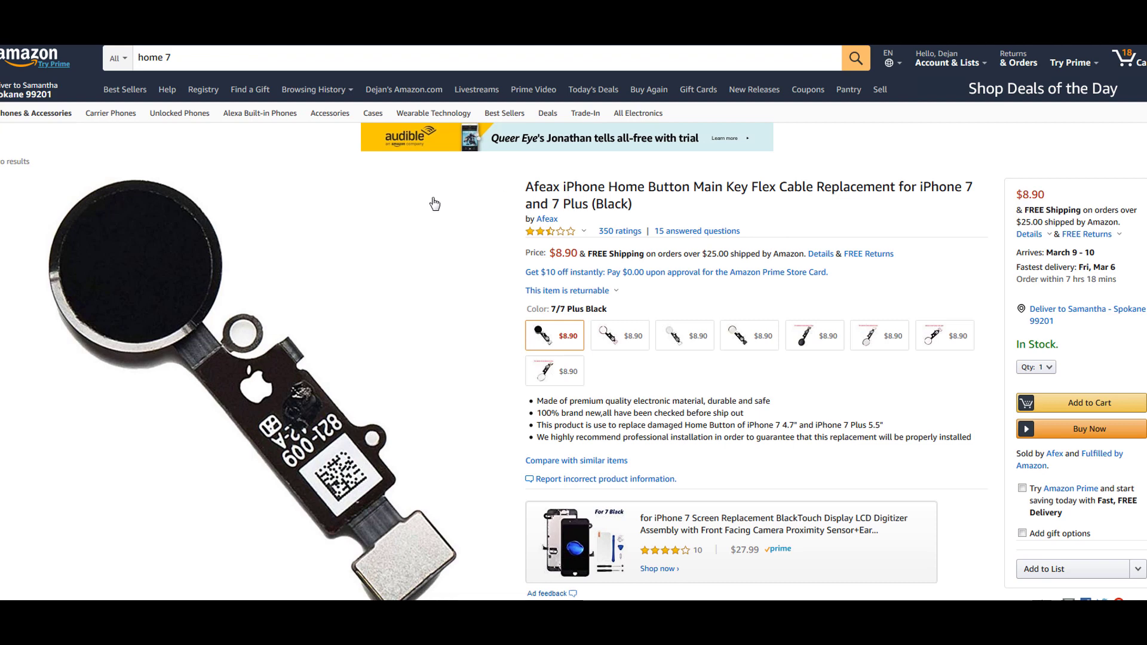
Show the Afeax iPhone 7 home button replacement product page and its image on Amazon
mouse_move(374, 236)
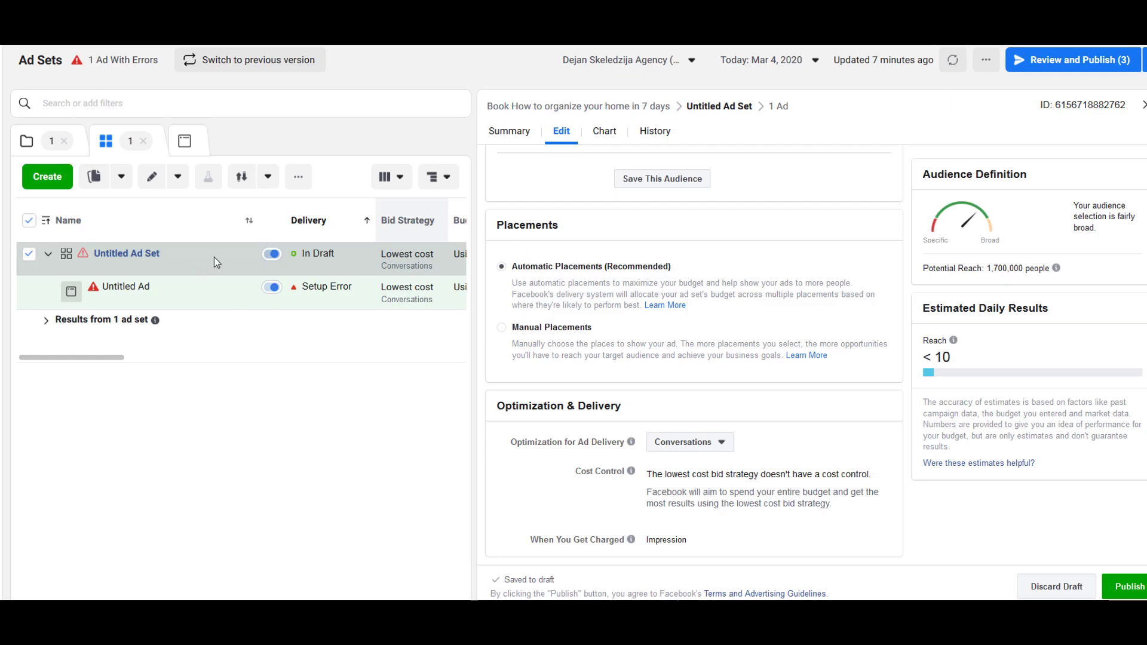
Leave the book campaign's Untitled Ad Set and return to the full campaign list
left_click(214, 257)
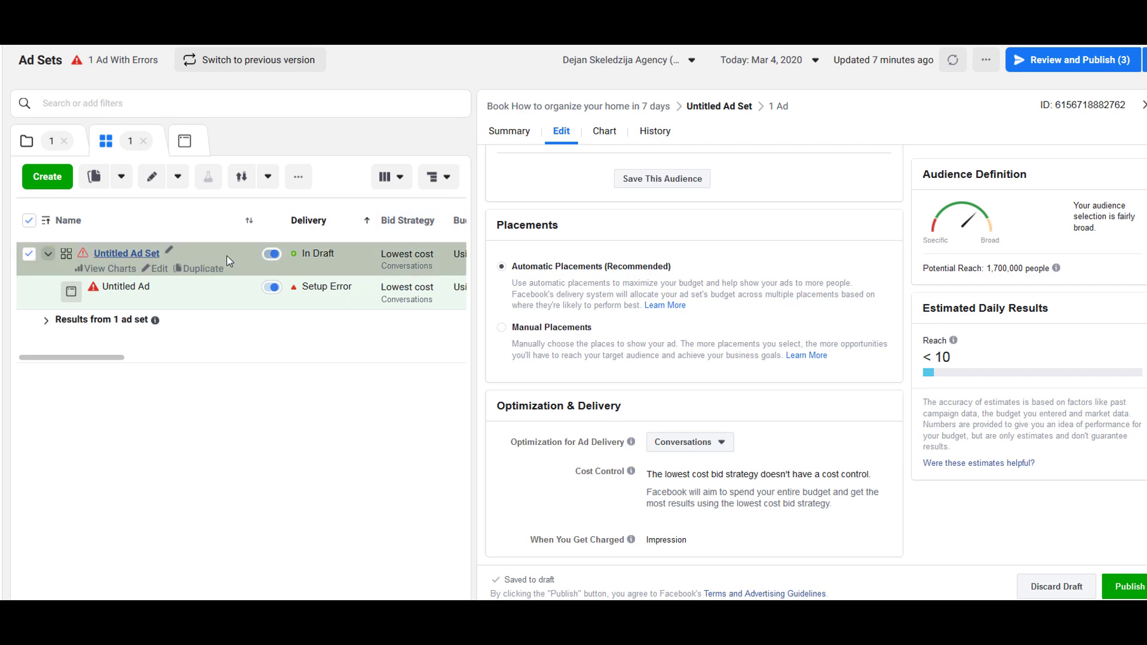
left_click(62, 142)
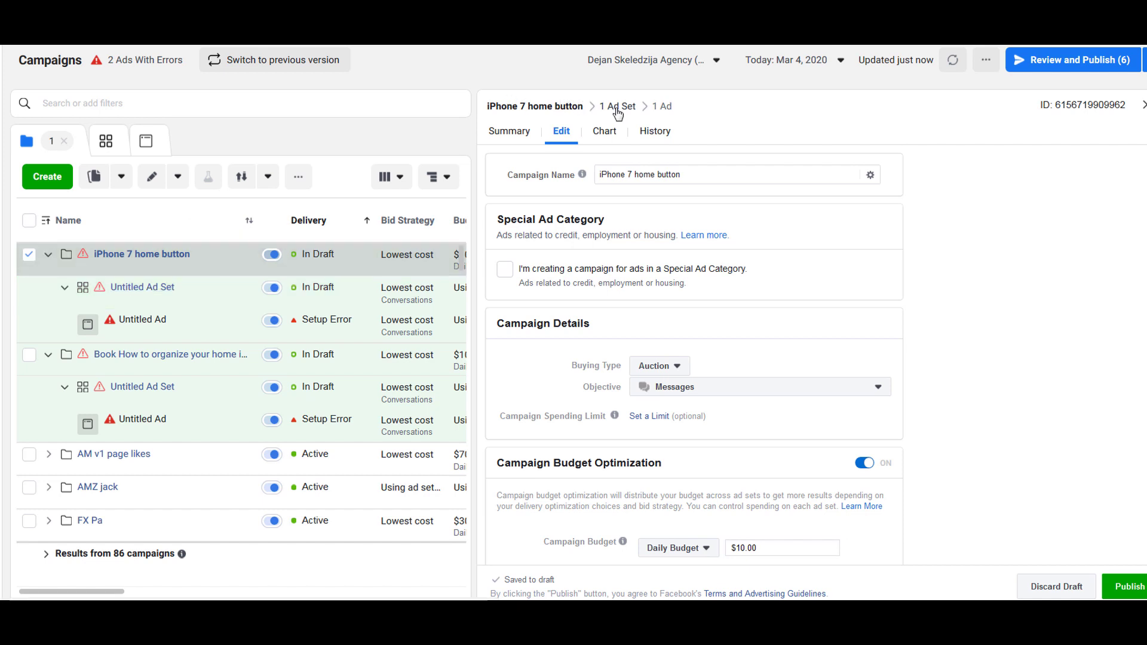
In the iPhone 7 ad set, target only people living in the United States
left_click(618, 112)
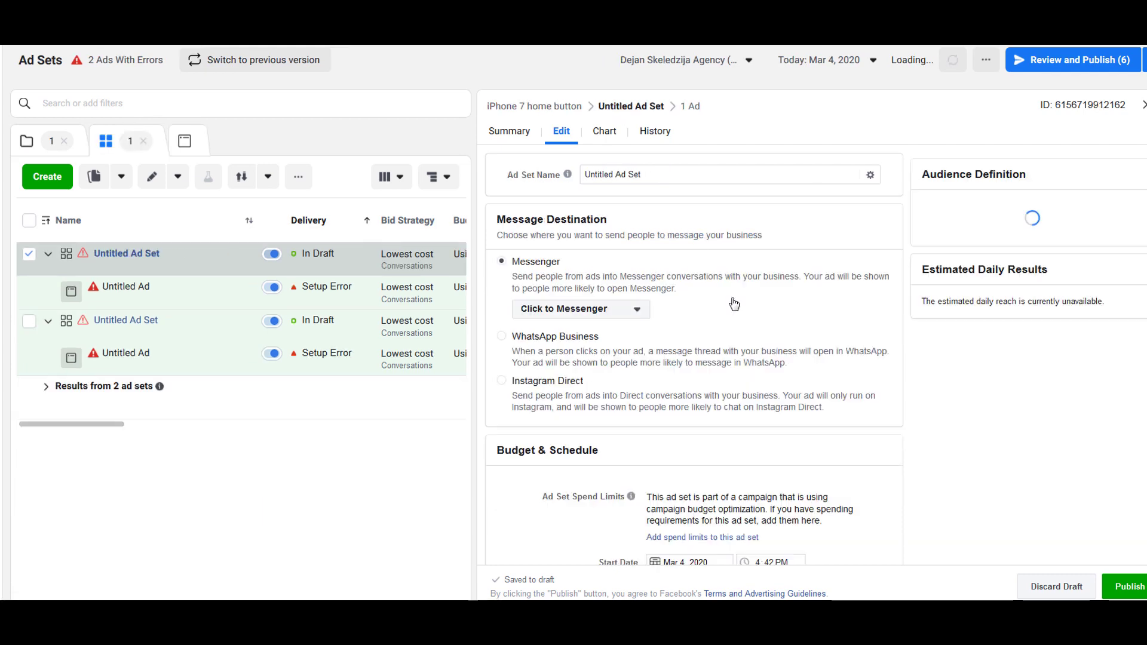
scroll(809, 312, "down", 10)
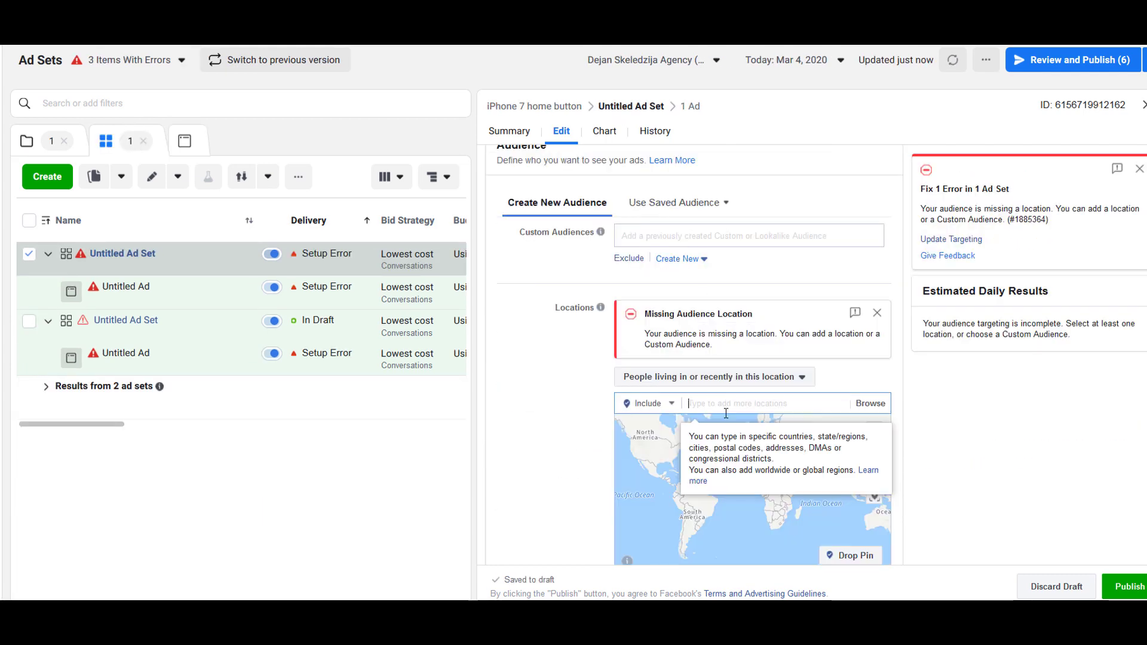
type("united sta")
key("Return")
left_click(714, 310)
left_click(675, 346)
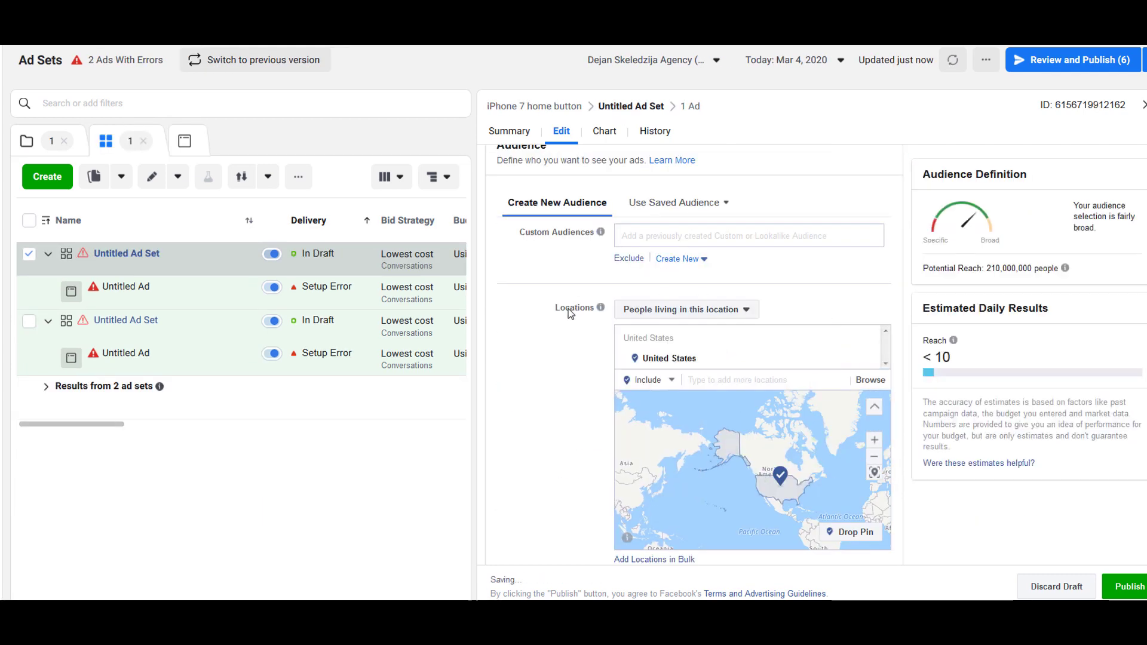
Add English (All) as the language and set the maximum age to 60
scroll(585, 269, "down", 4)
left_click(746, 413)
type("engl")
key("Down")
key("Return")
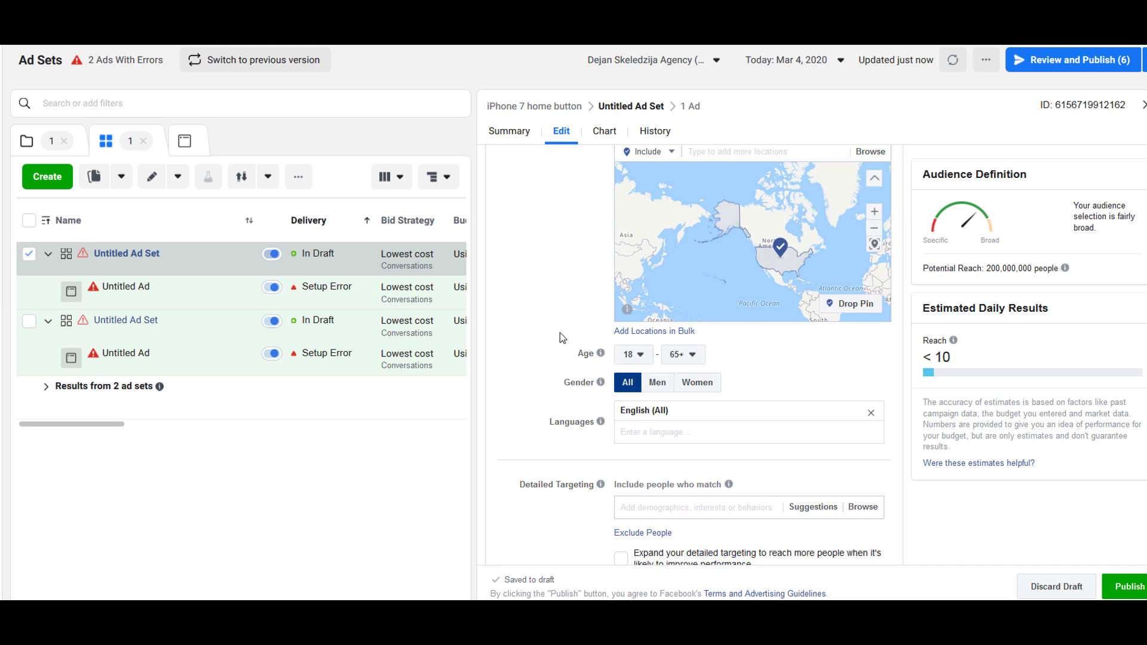
left_click(638, 356)
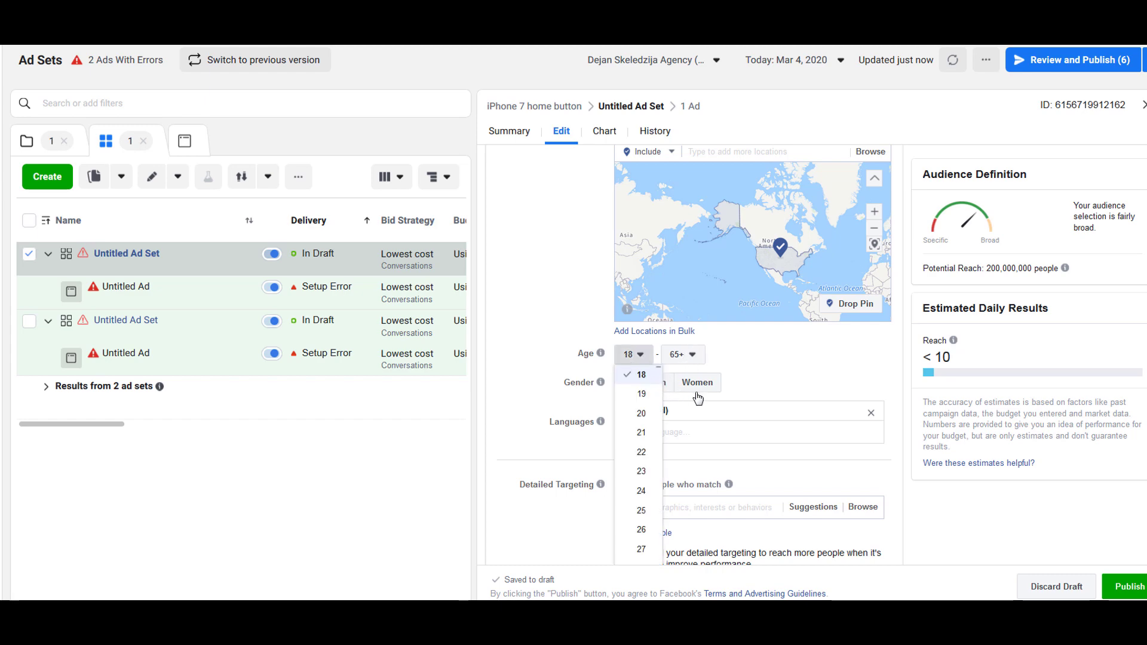
scroll(693, 524, "down", 2)
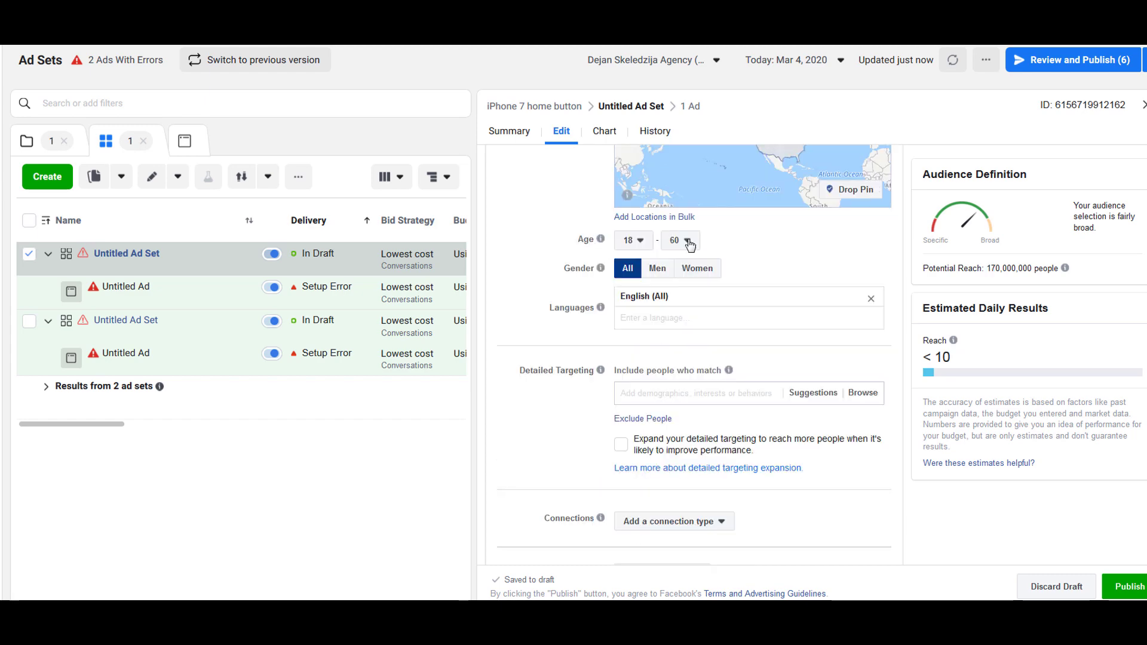
Target owners of the iPhone 7 and iPhone 7 Plus in Detailed Targeting
left_click(670, 393)
type("ip")
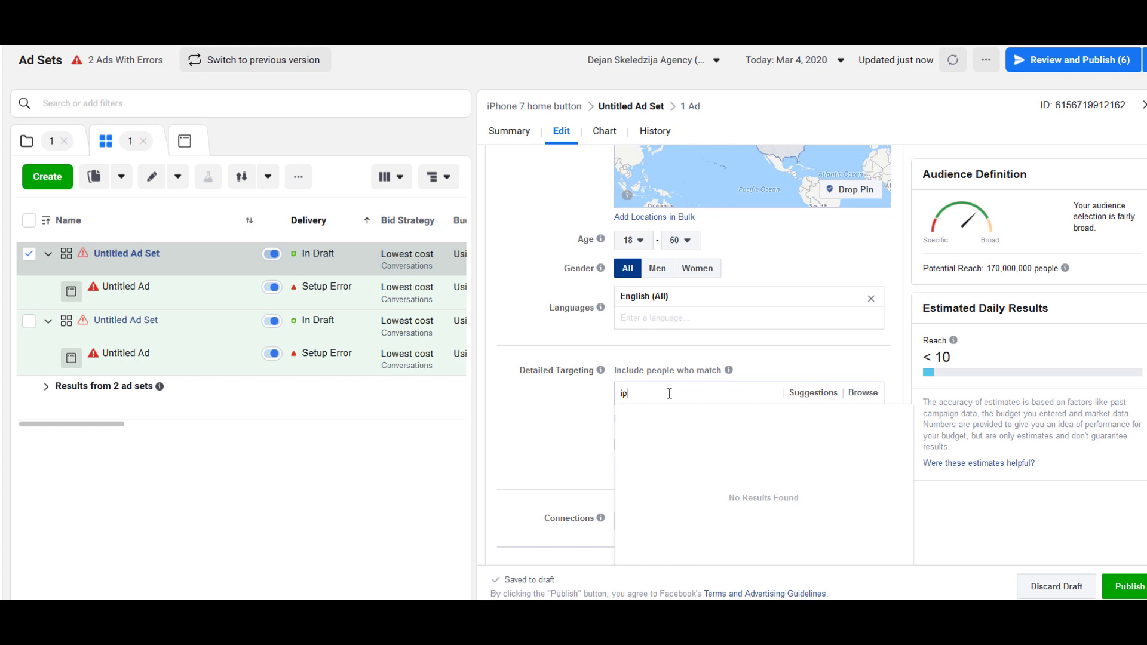
type("hone")
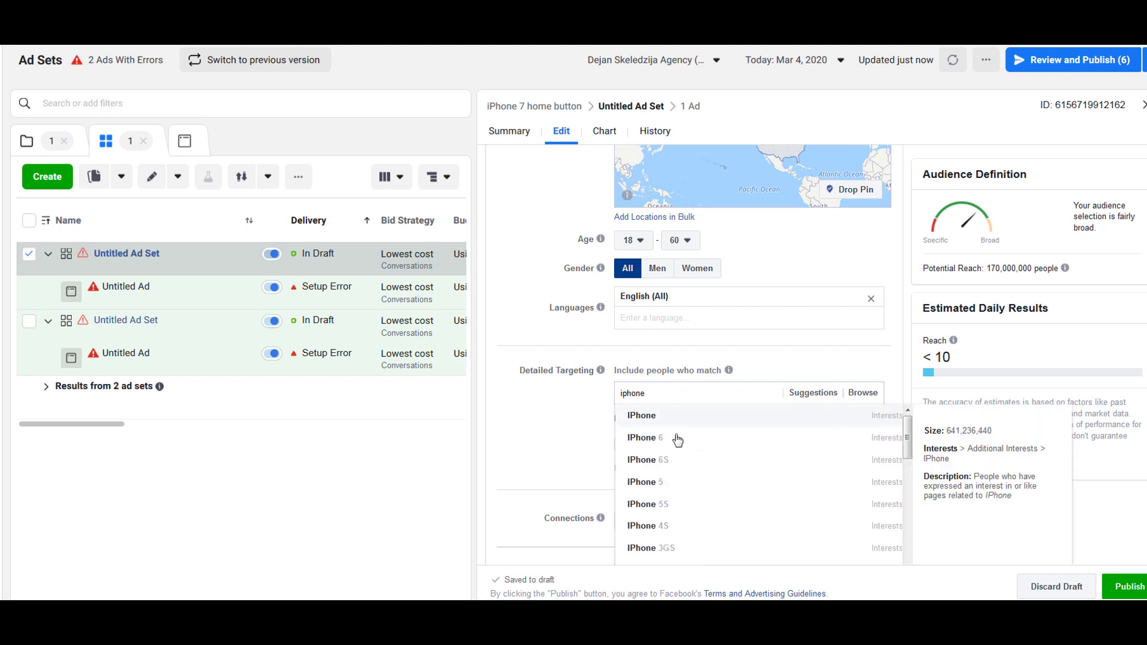
type(" 7")
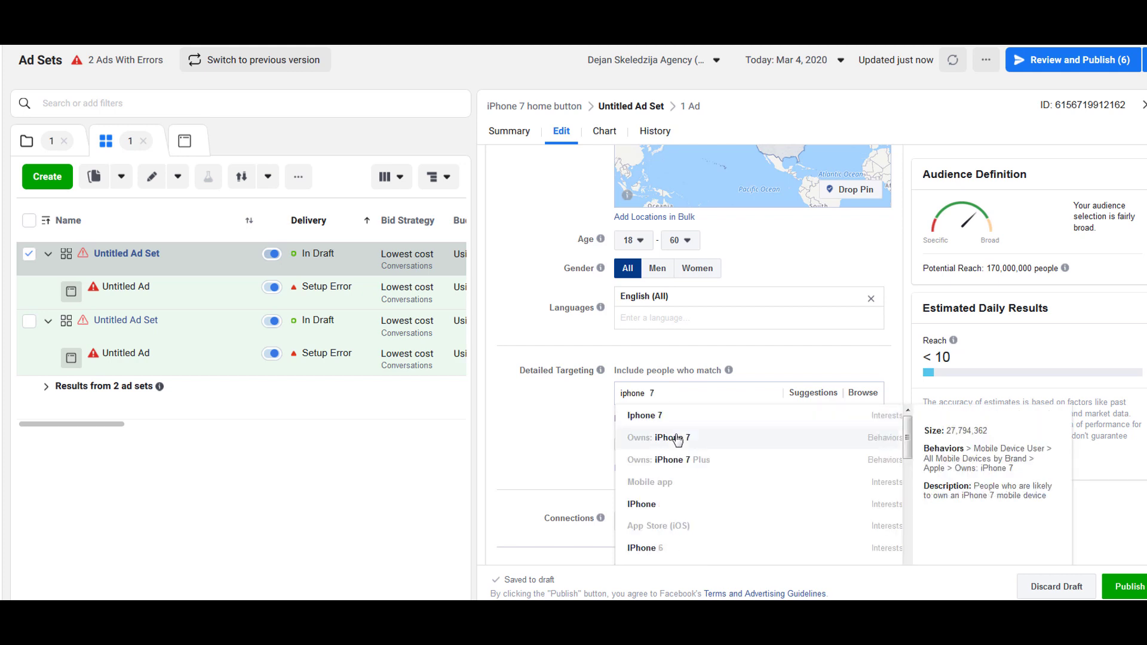
left_click(677, 440)
left_click(677, 440)
left_click(1073, 325)
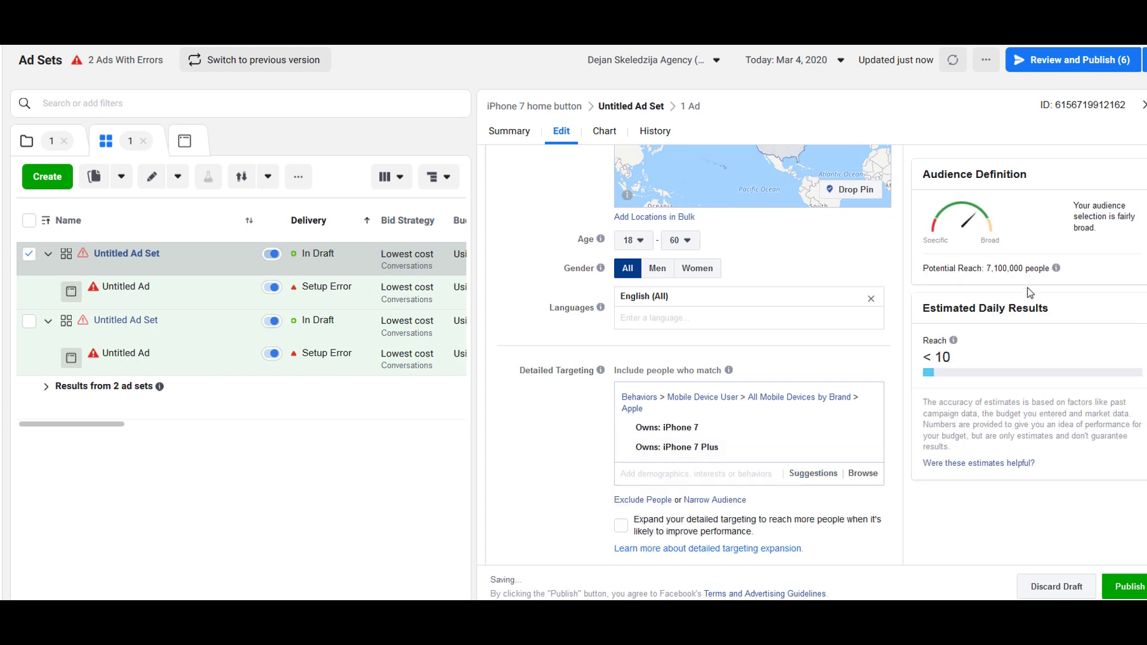
Narrow the audience to also require the Amazon.com interest, then check the potential reach explanation
scroll(956, 337, "down", 2)
scroll(720, 337, "down", 1)
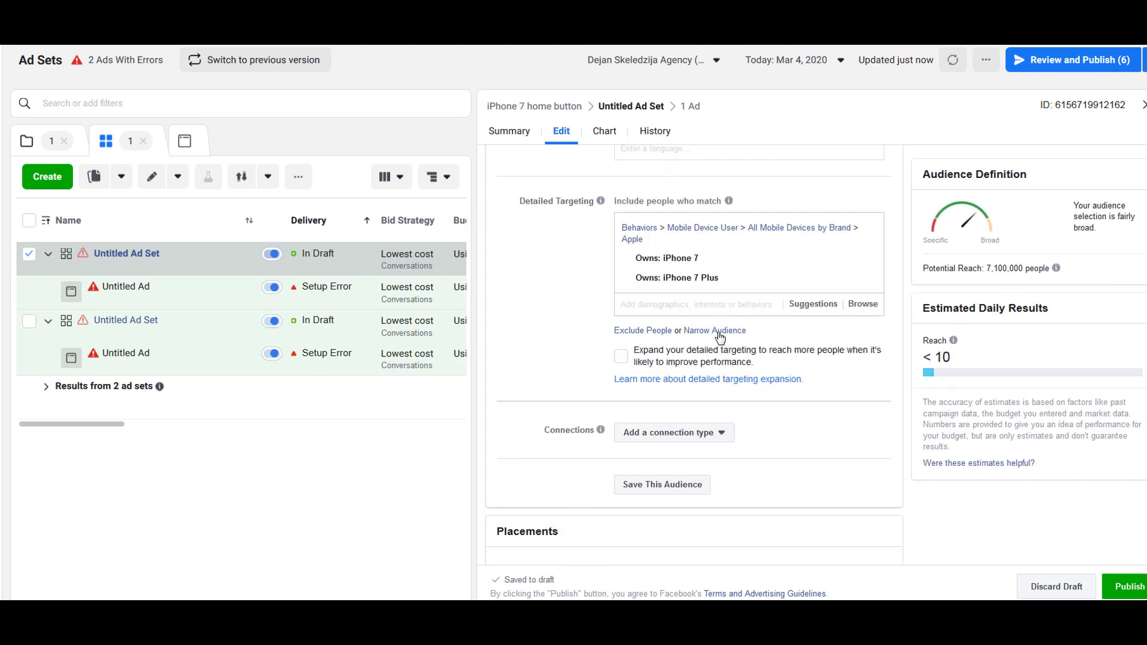
left_click(720, 332)
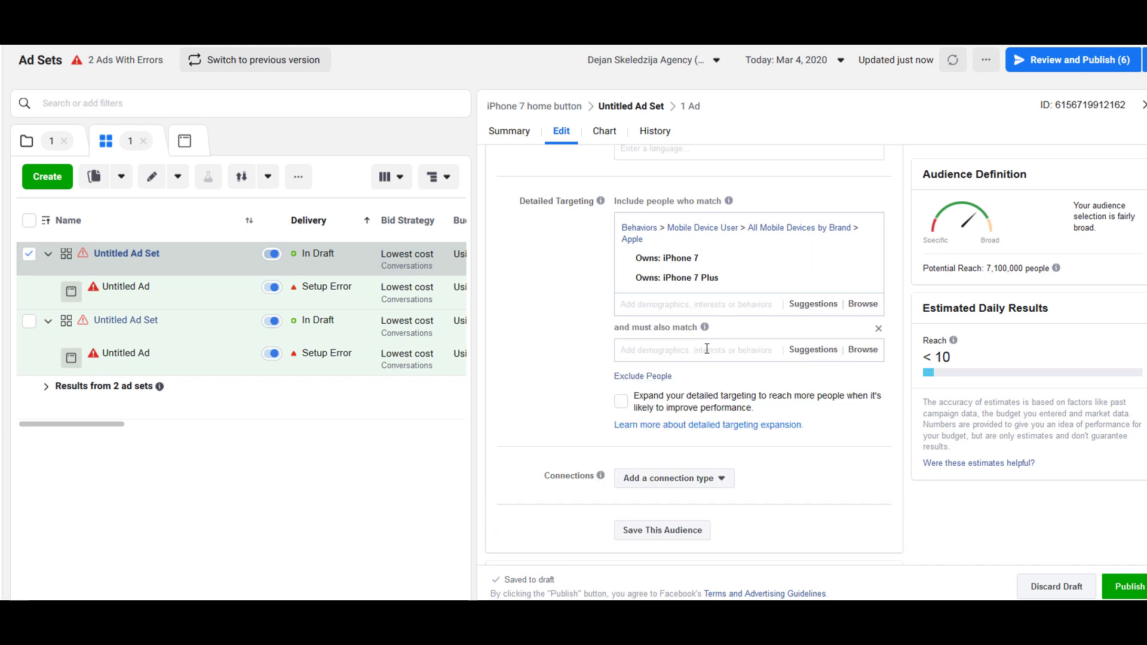
type("amaz")
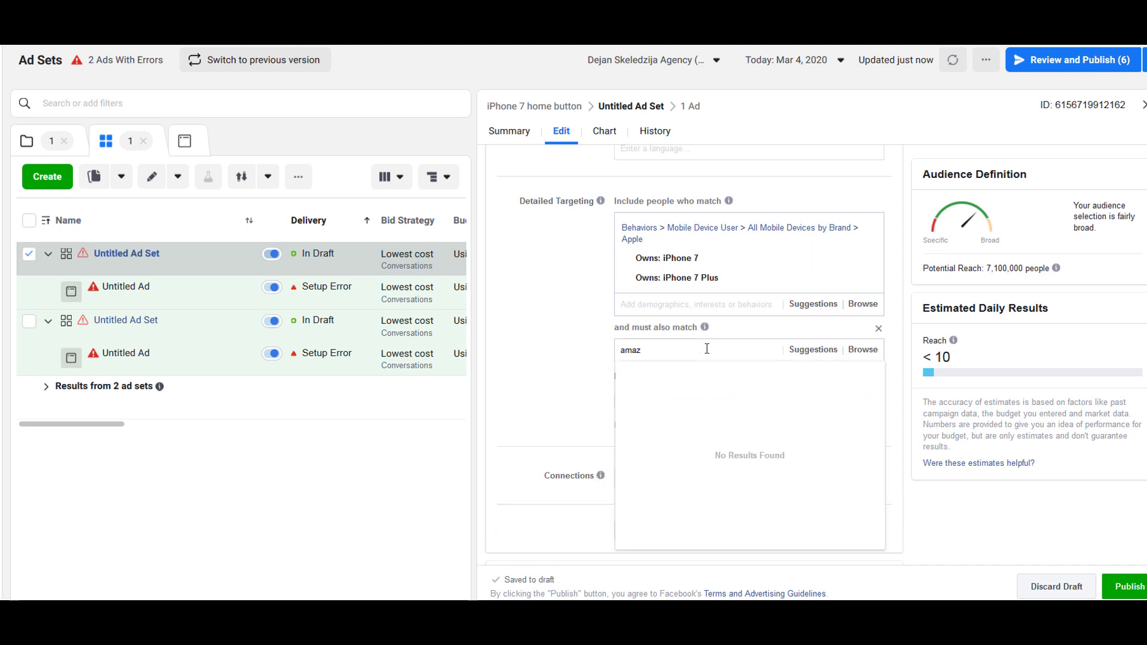
type("o")
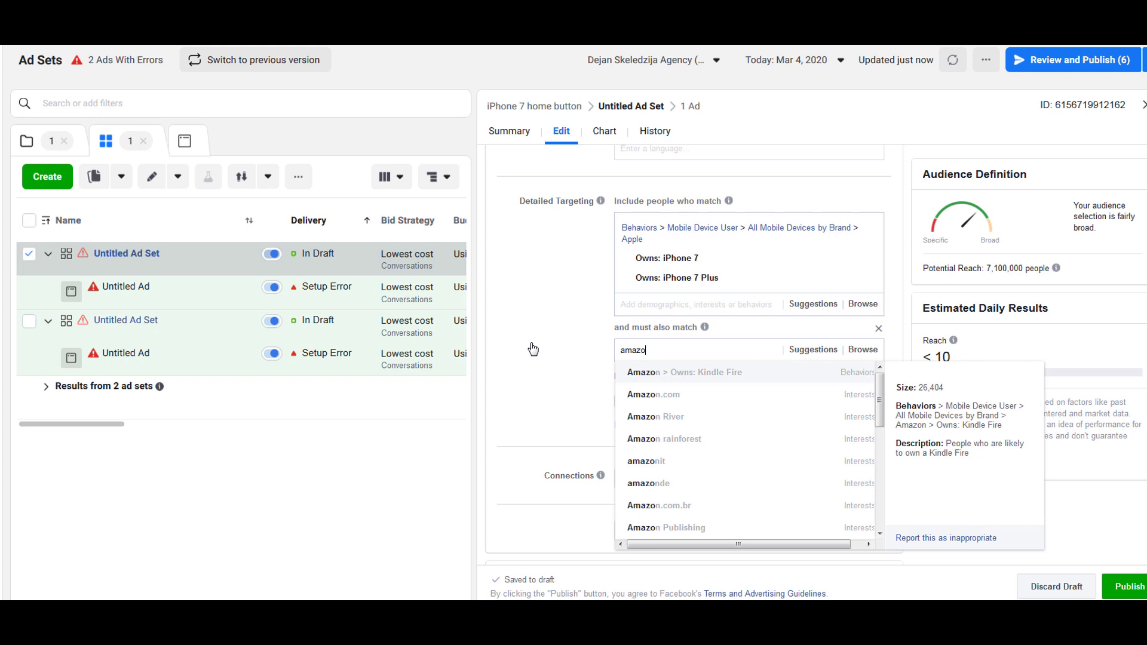
key("Down")
key("Return")
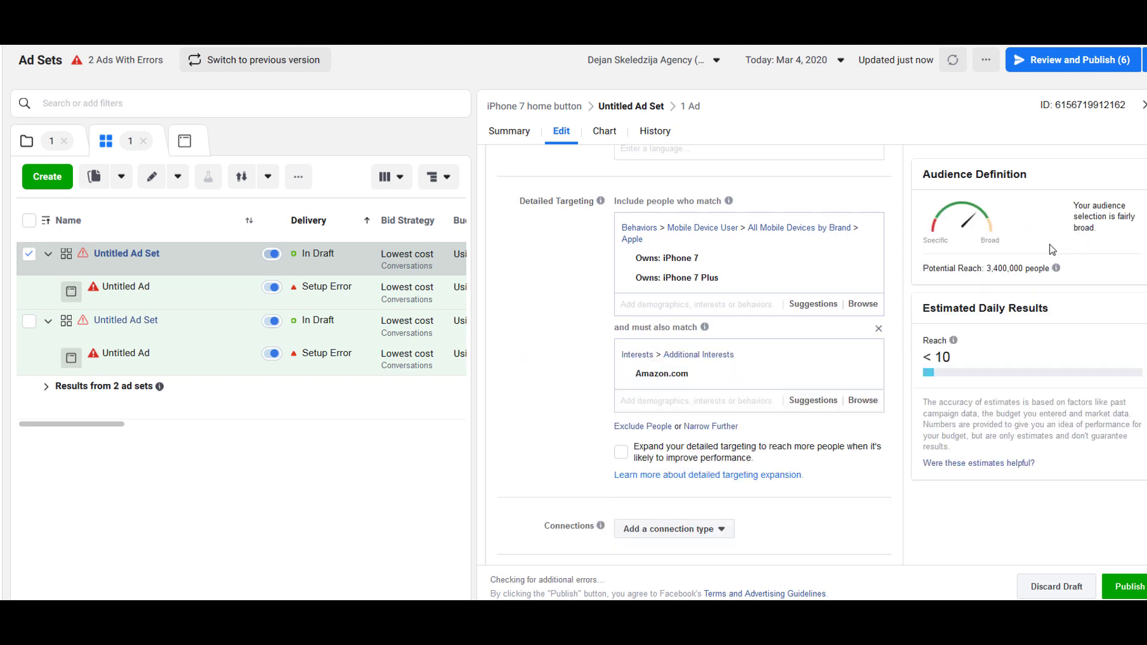
left_click(1056, 267)
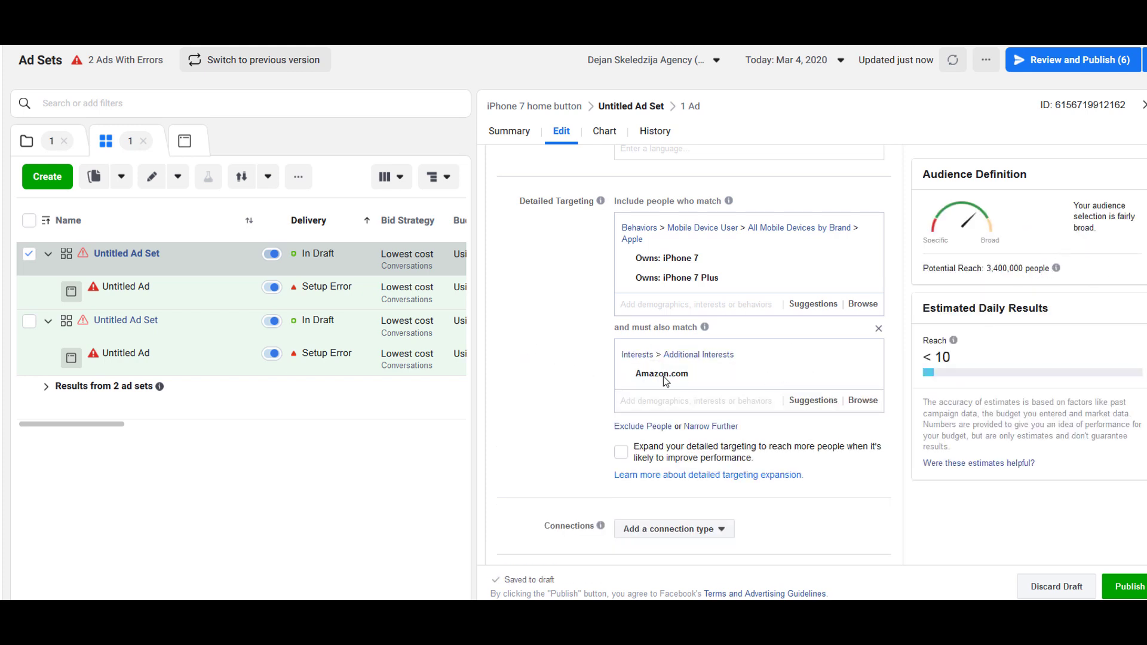
left_click(569, 328)
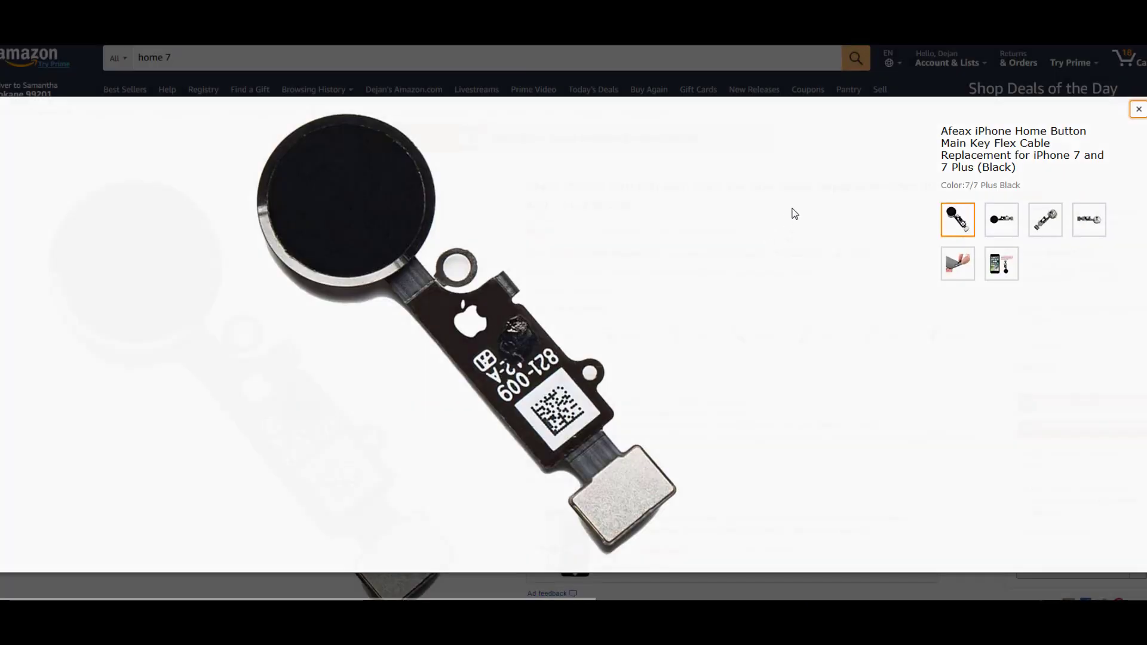
key("Escape")
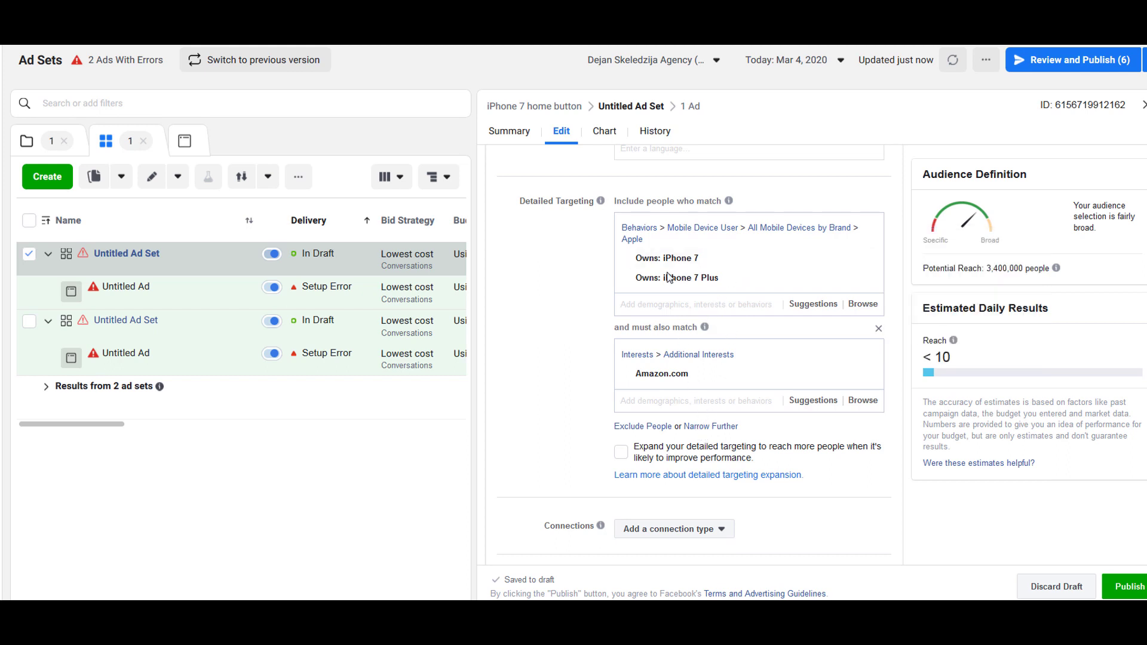
Save a draft campaign named 'Home Brewing Brew Bucket' with its budget changed from $25 to $10
mouse_move(679, 266)
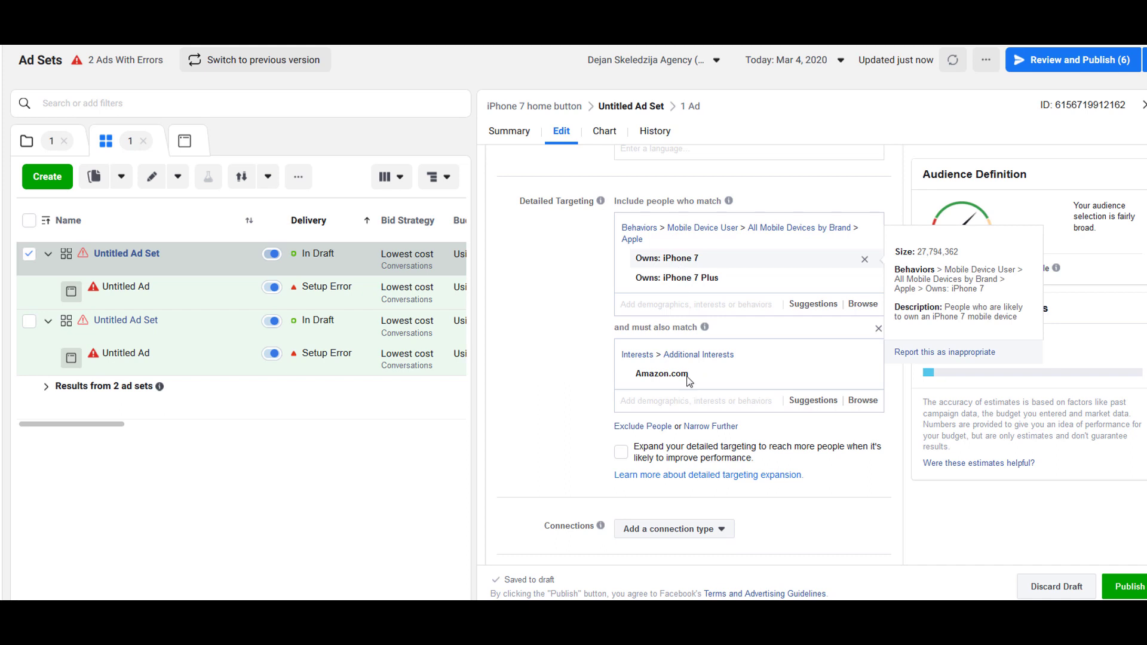
mouse_move(688, 380)
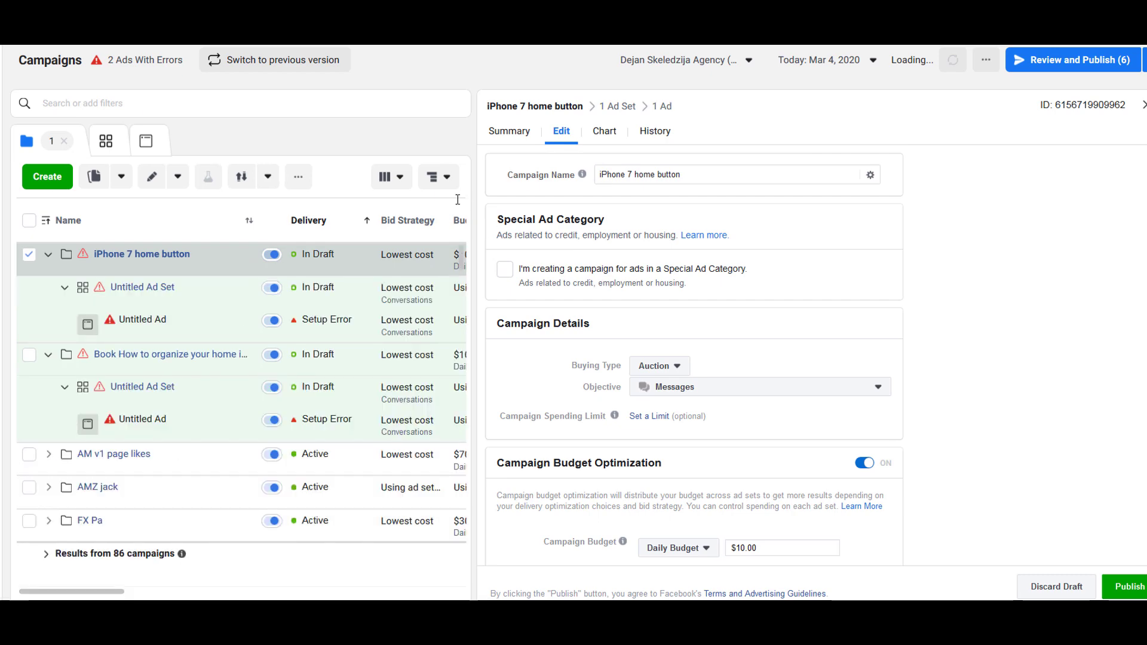
left_click_drag(448, 198, 614, 198)
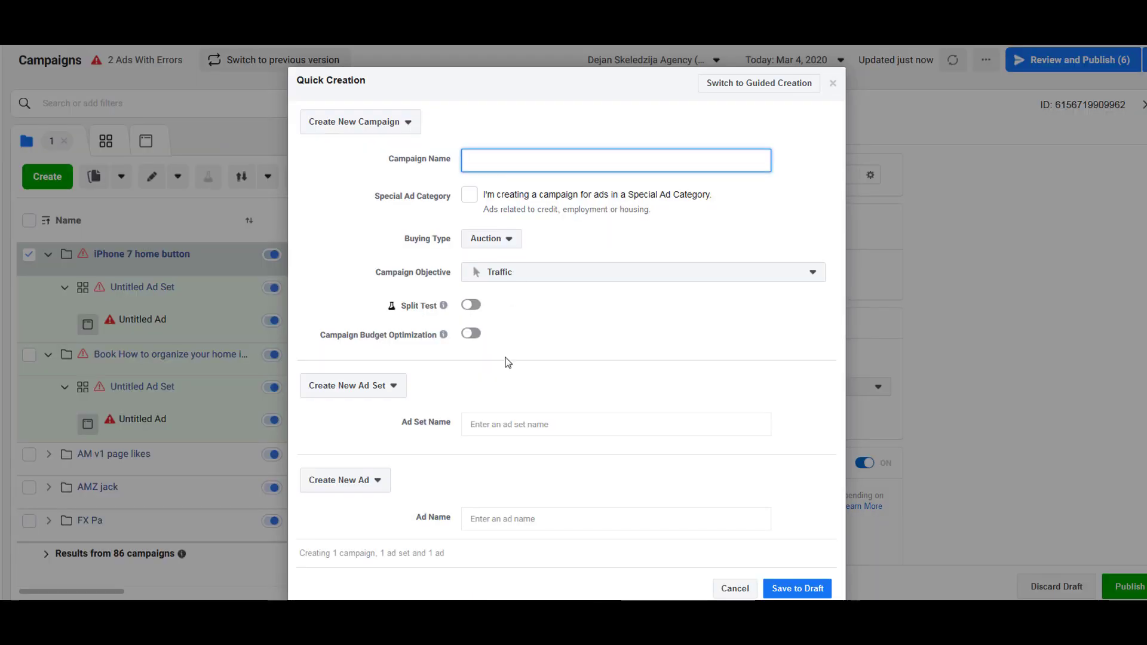
type("Home Brewing Brew Bucket")
left_click(470, 333)
key("ctrl+a")
type("10")
scroll(789, 418, "down", 3)
left_click(794, 564)
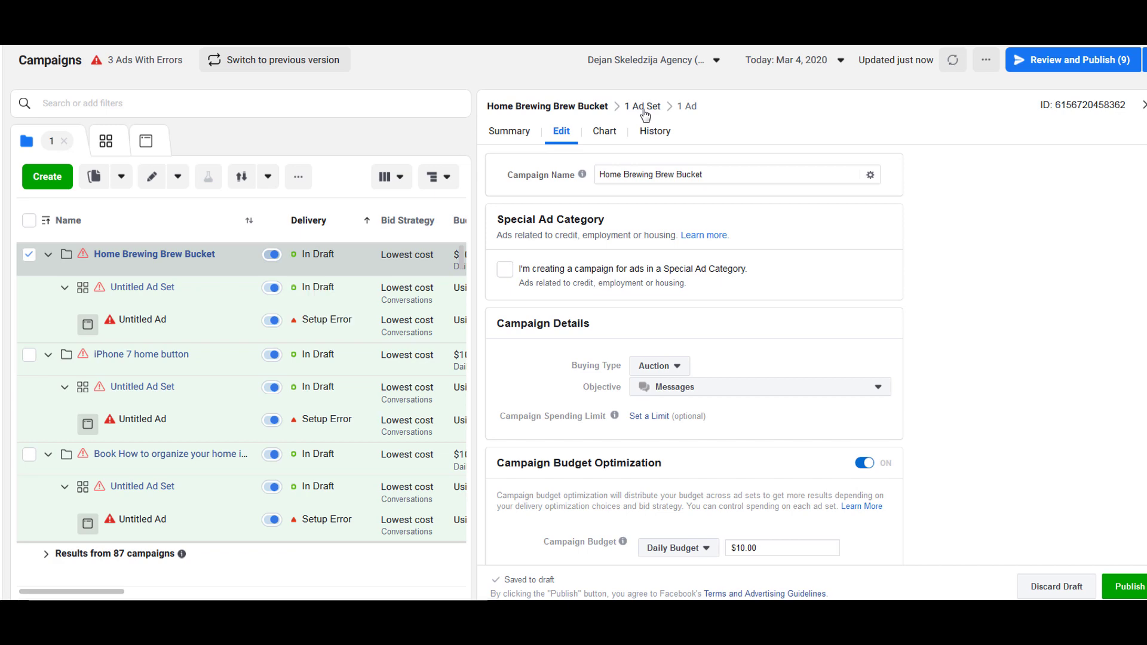
In the brew bucket ad set, remove Spain and target people living in the United States
left_click(645, 108)
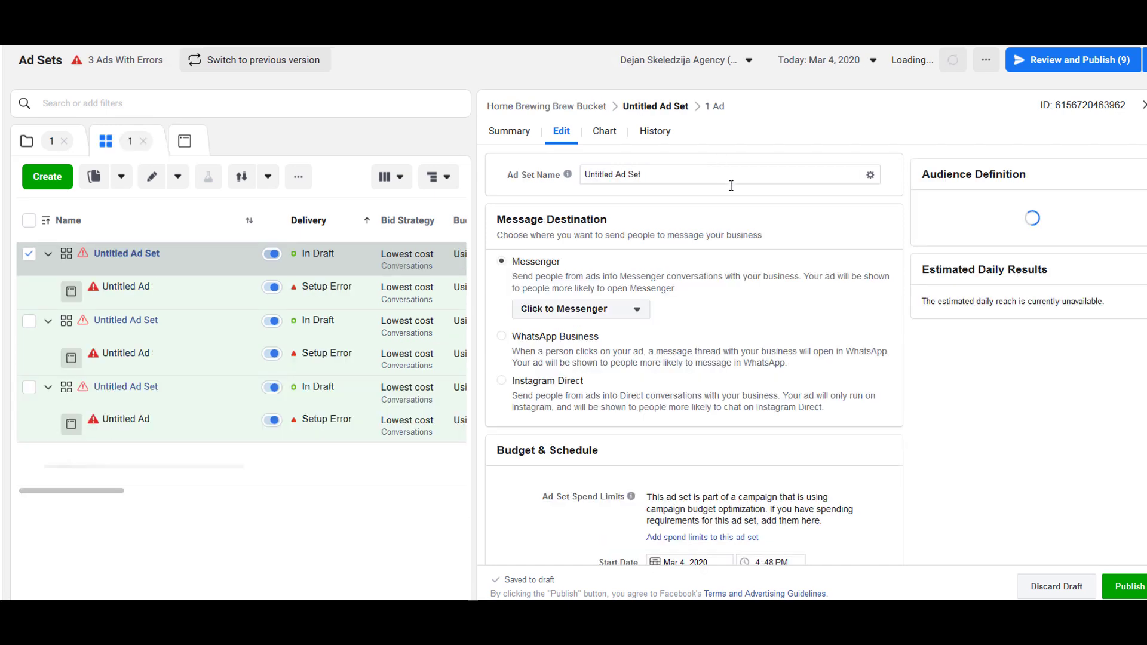
scroll(714, 227, "down", 4)
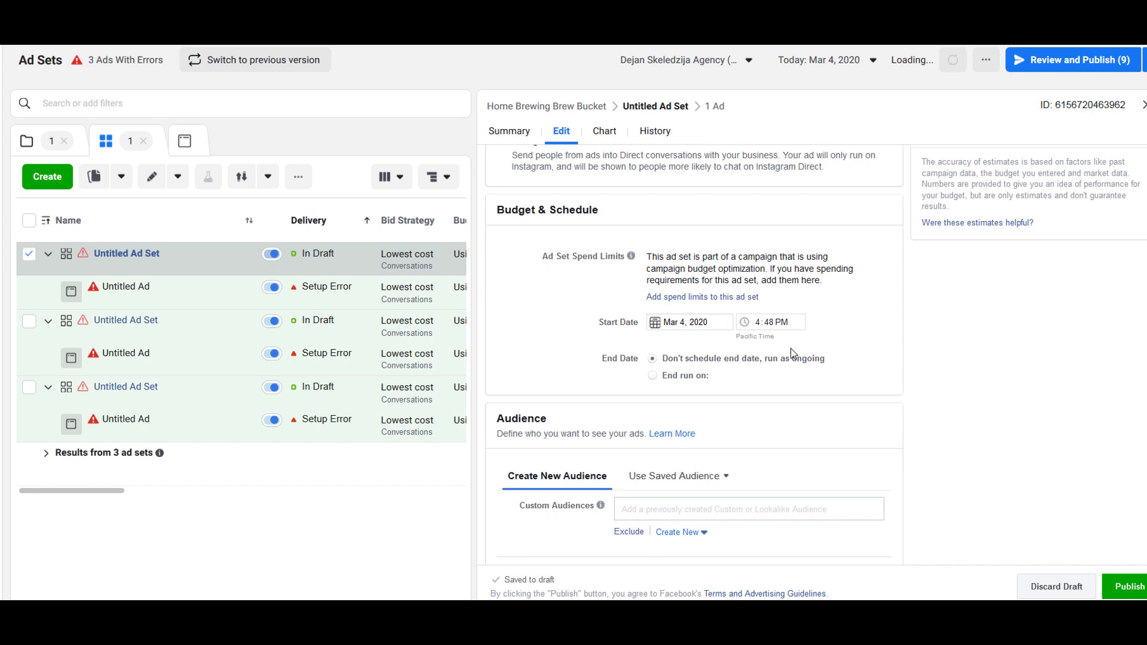
scroll(837, 353, "down", 5)
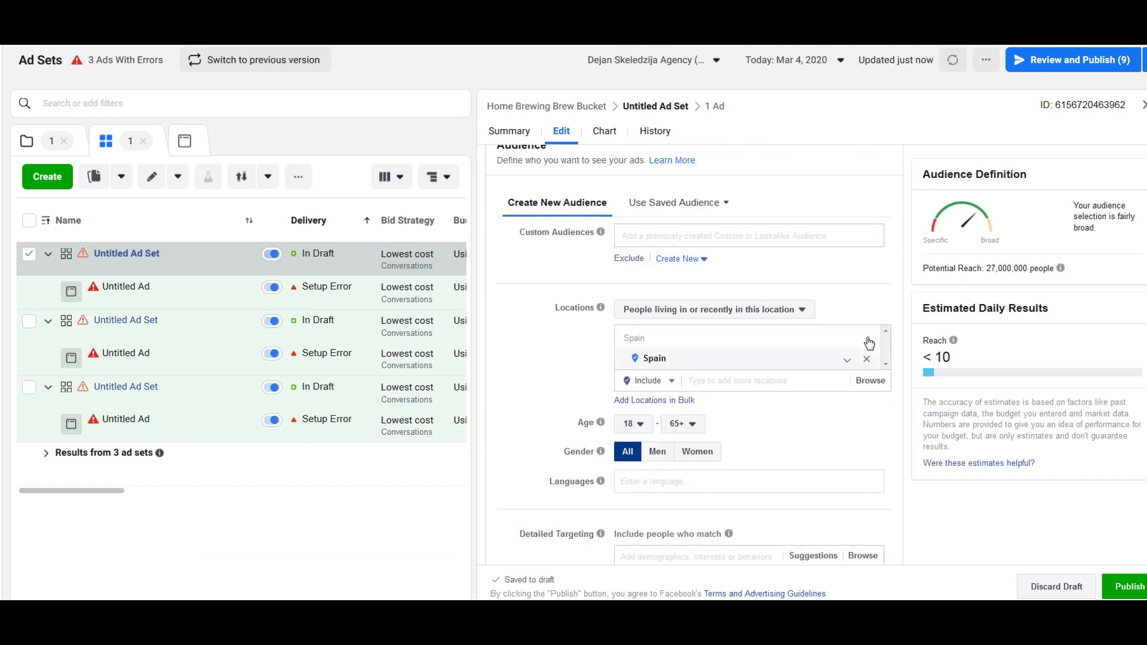
left_click(866, 339)
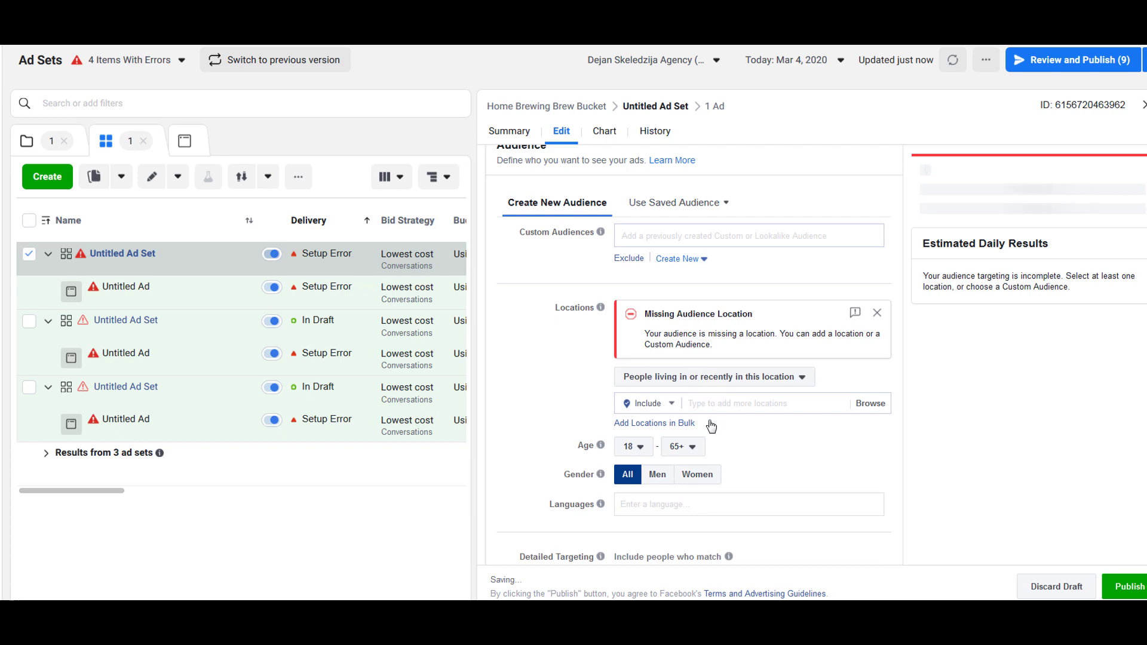
left_click(711, 376)
left_click(717, 417)
Set the age range to 25–65+ and the language to English (All)
left_click(633, 468)
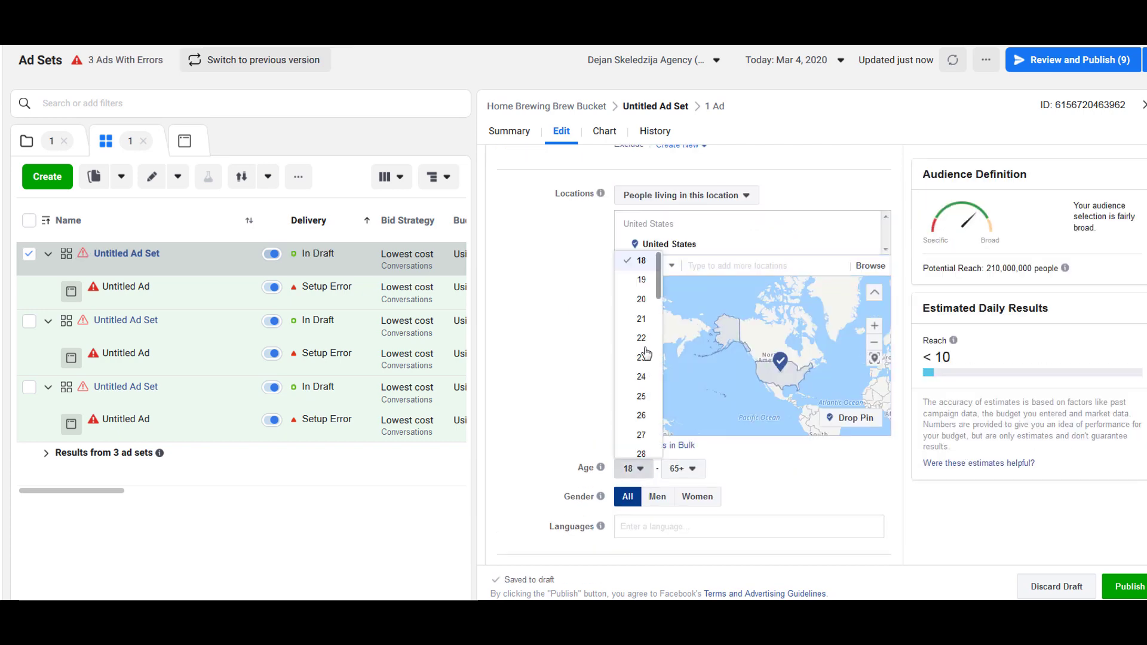
left_click(639, 416)
scroll(835, 496, "down", 1)
left_click(683, 410)
left_click(584, 386)
left_click(656, 468)
type("e")
left_click(656, 434)
scroll(699, 358, "down", 3)
Add the Homebrewing interest instead of The Home Brewing Club and start a must-also-match group
left_click(699, 333)
type("home brewing")
left_click(675, 358)
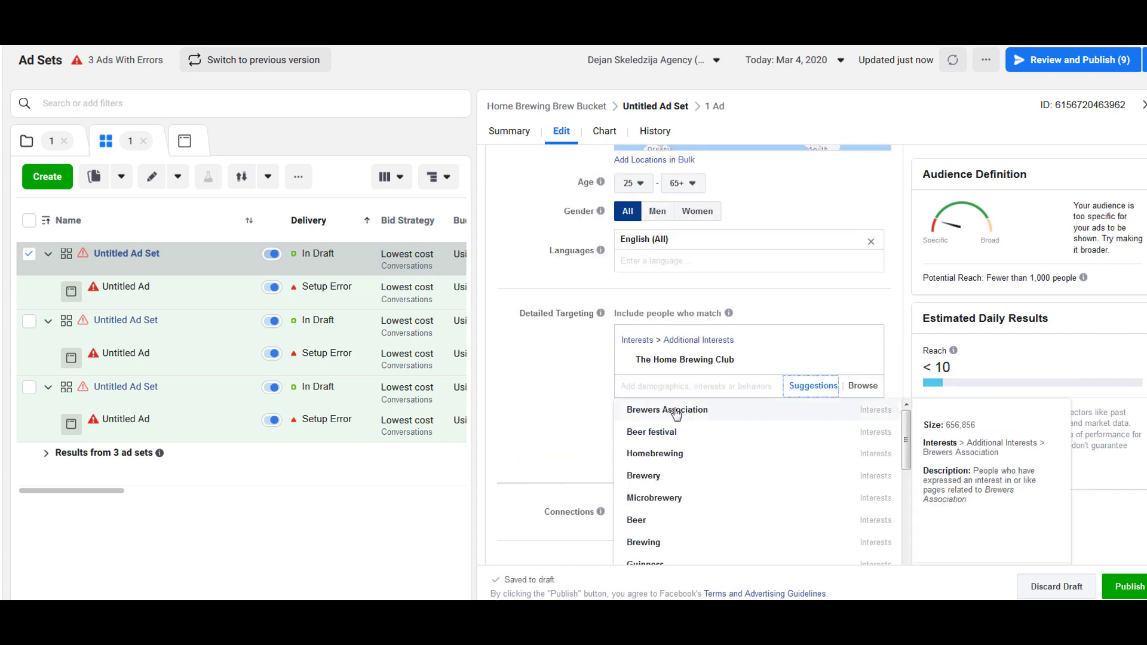
left_click(669, 454)
left_click(863, 380)
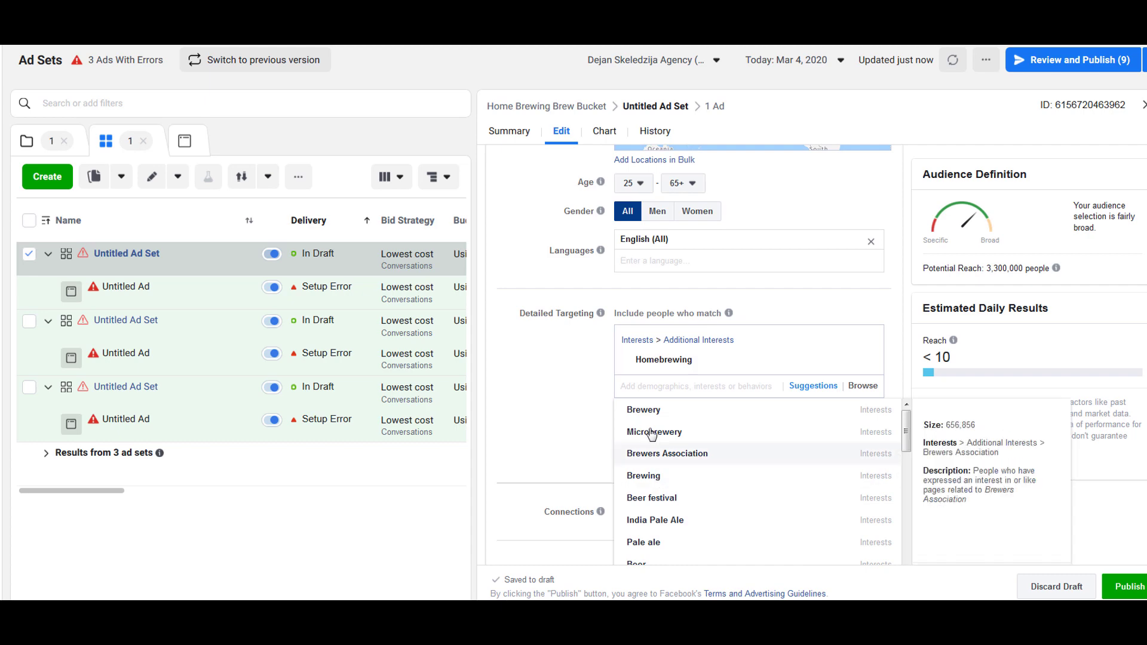
left_click(717, 413)
Require the Brewing interest in the must-also-match group
left_click(724, 431)
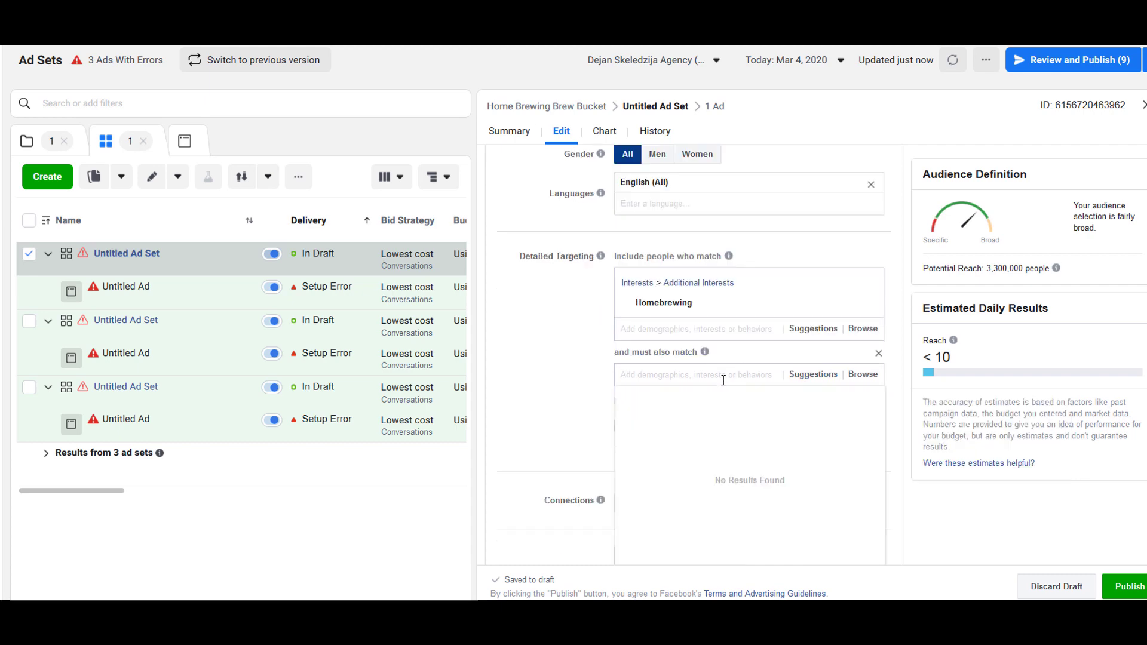
type("brew")
left_click(655, 486)
Add a further narrowing group requiring the Amazon.com interest
left_click(707, 396)
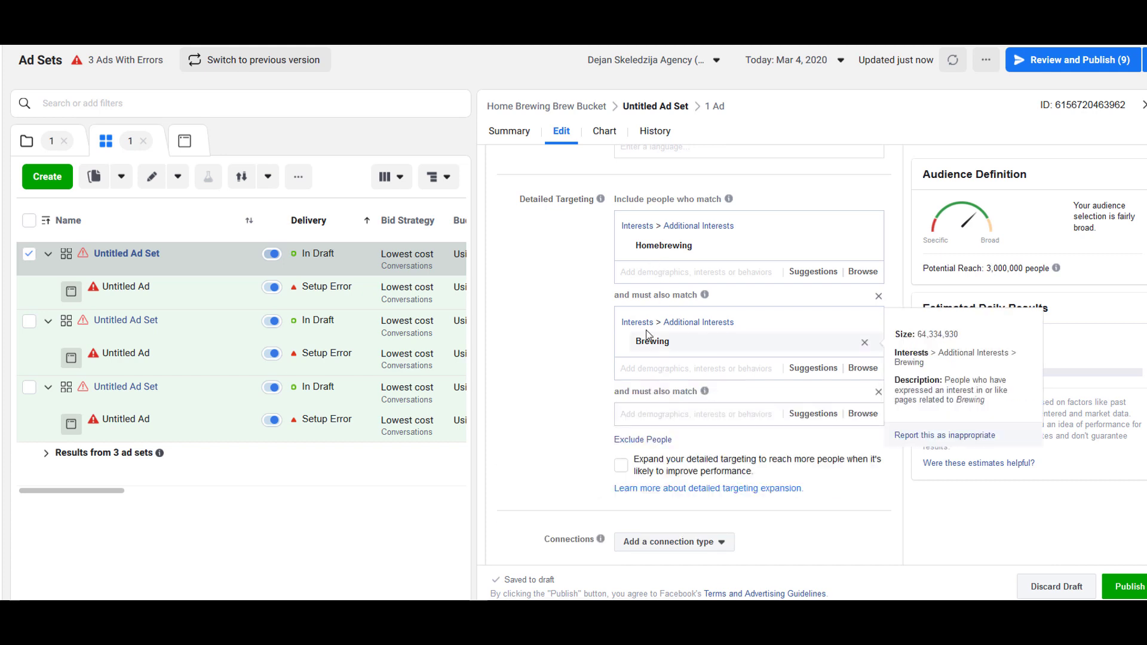
left_click(809, 367)
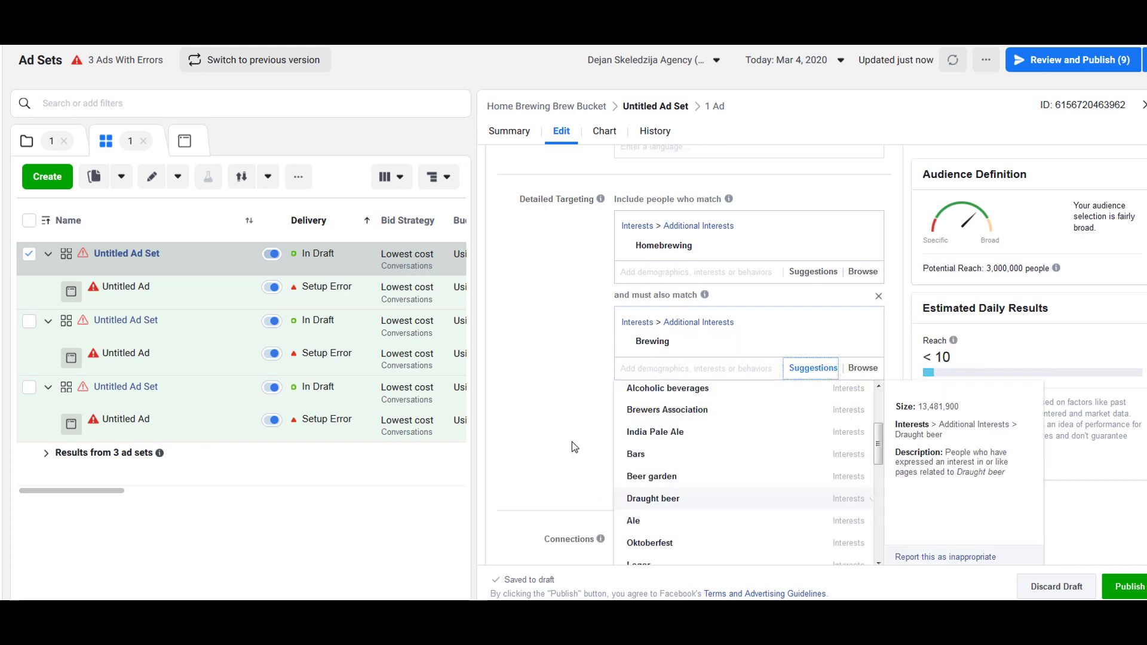
key("Escape")
left_click(653, 414)
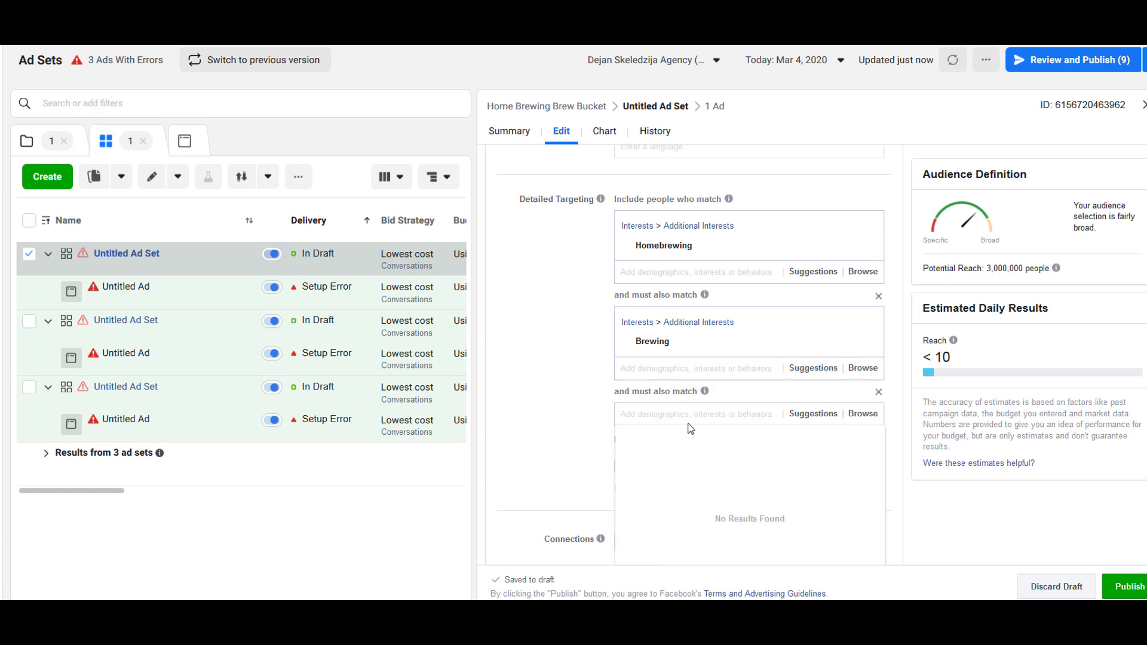
type("amazon")
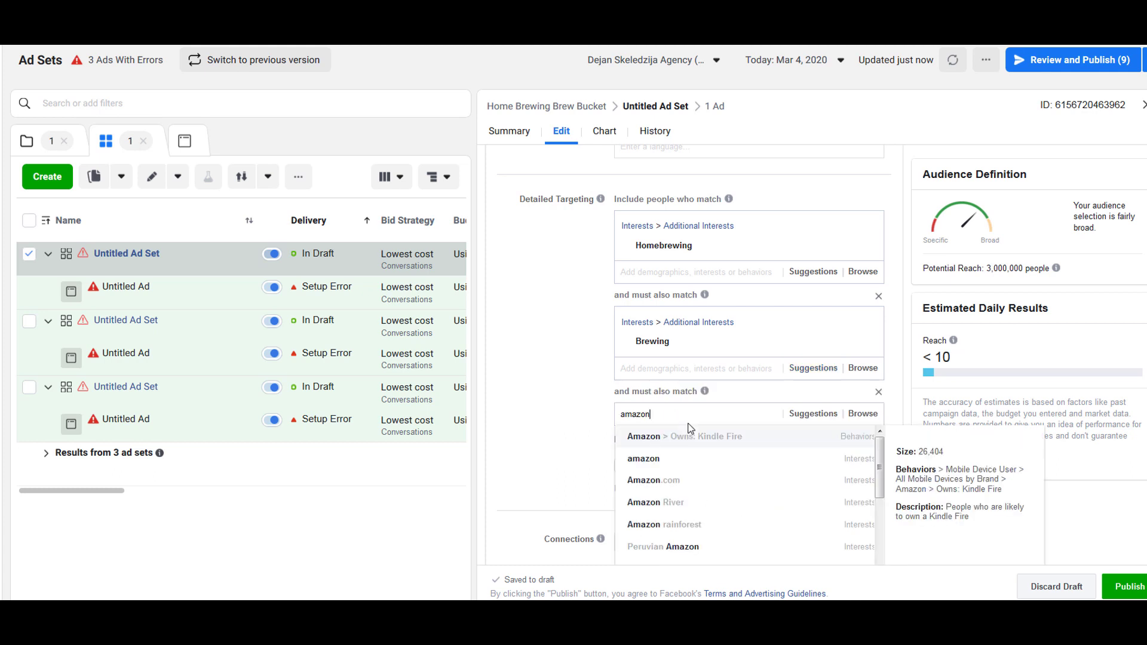
type(".com")
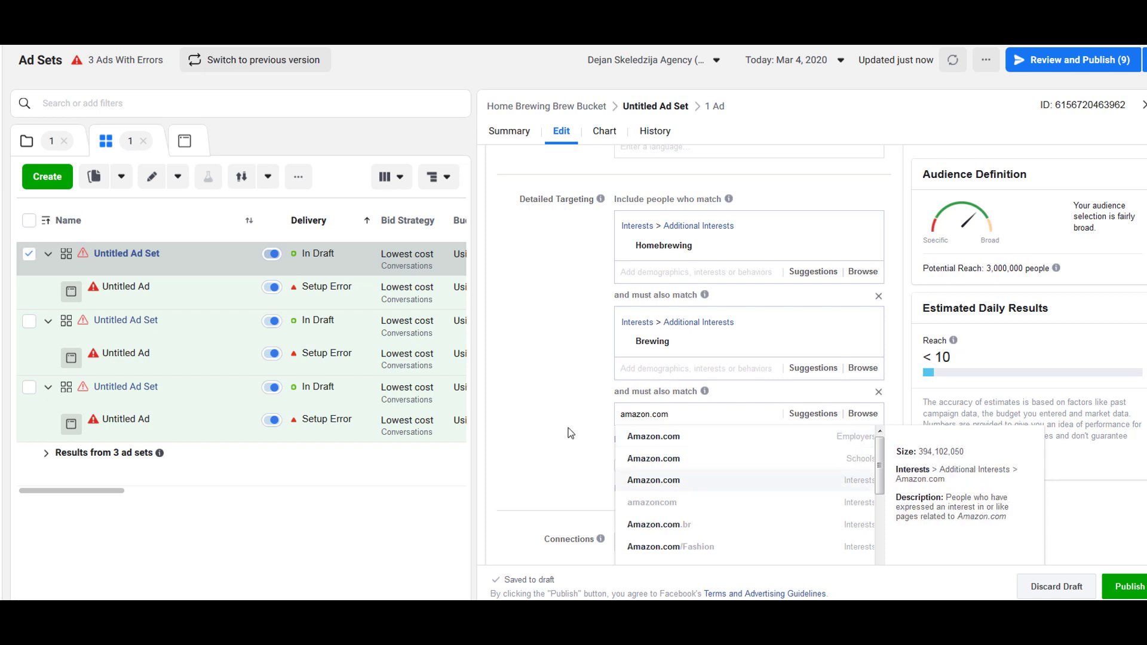
key("Return")
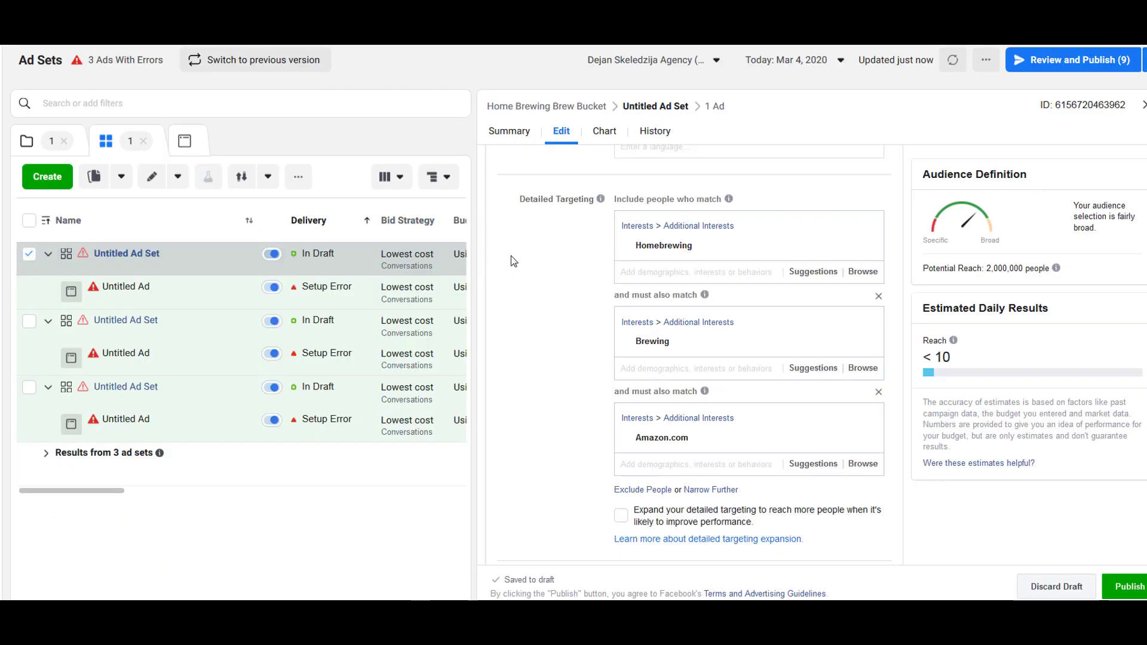
left_click(718, 106)
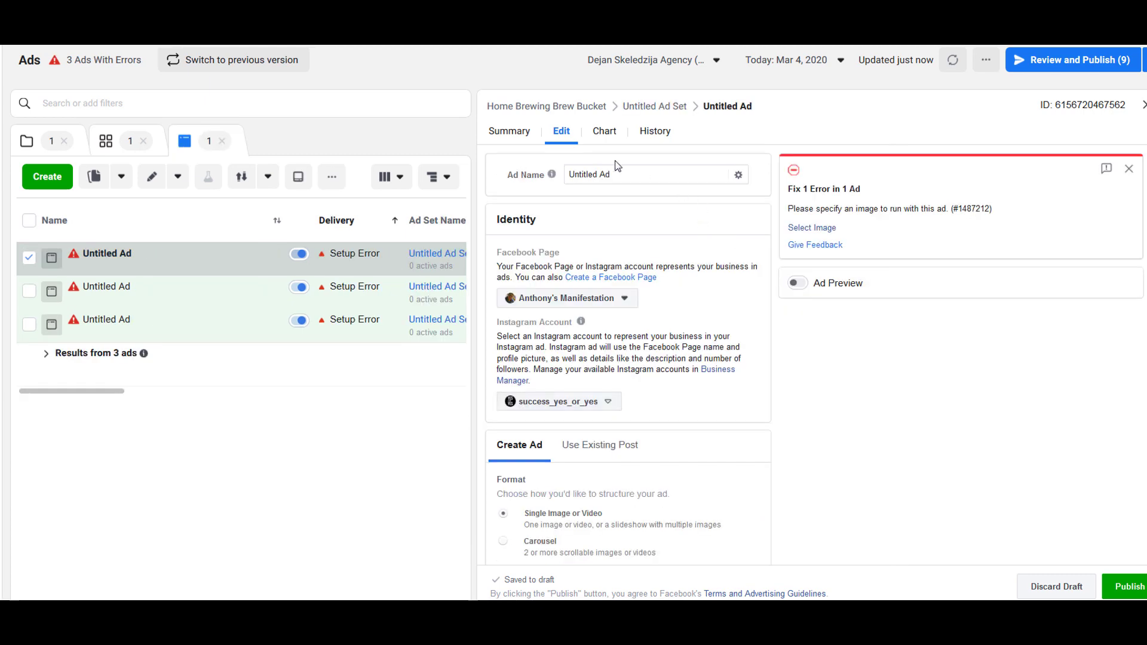
Go through the ad's name, image and headline fields to reach the Primary Text box
triple_click(659, 184)
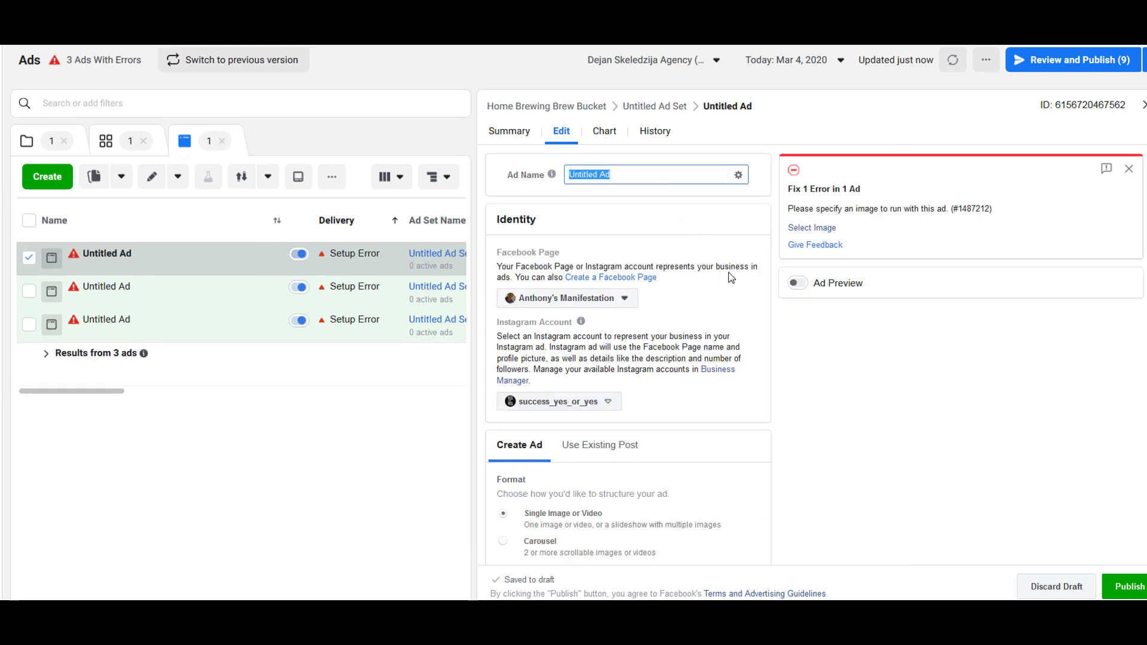
scroll(731, 278, "down", 5)
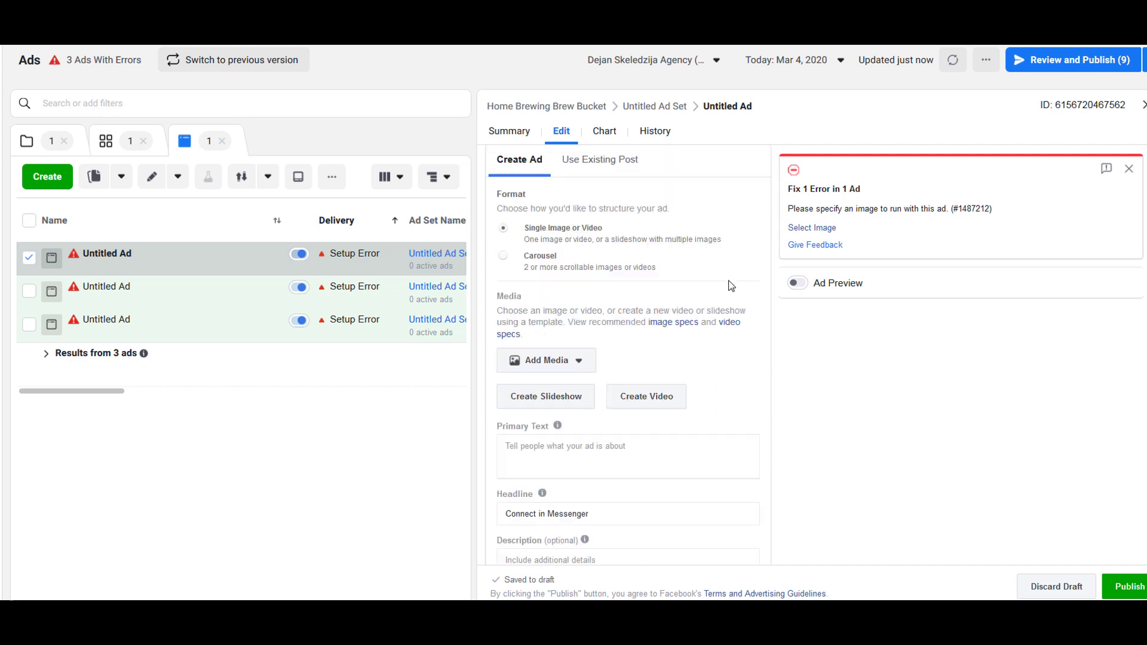
left_click(579, 366)
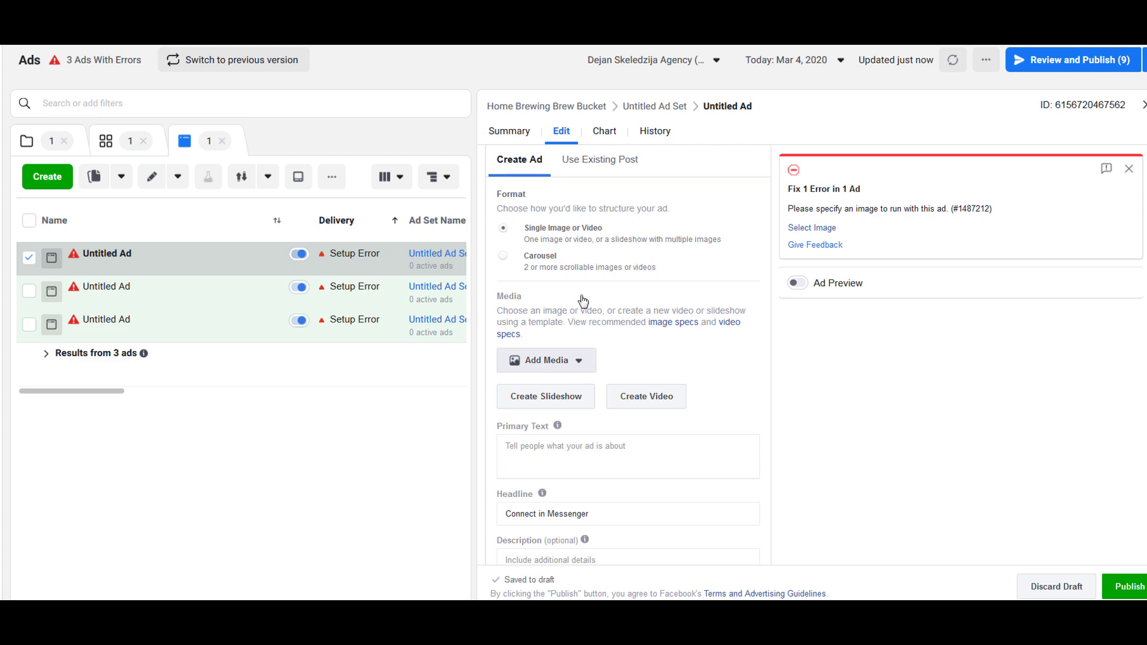
scroll(584, 302, "down", 1)
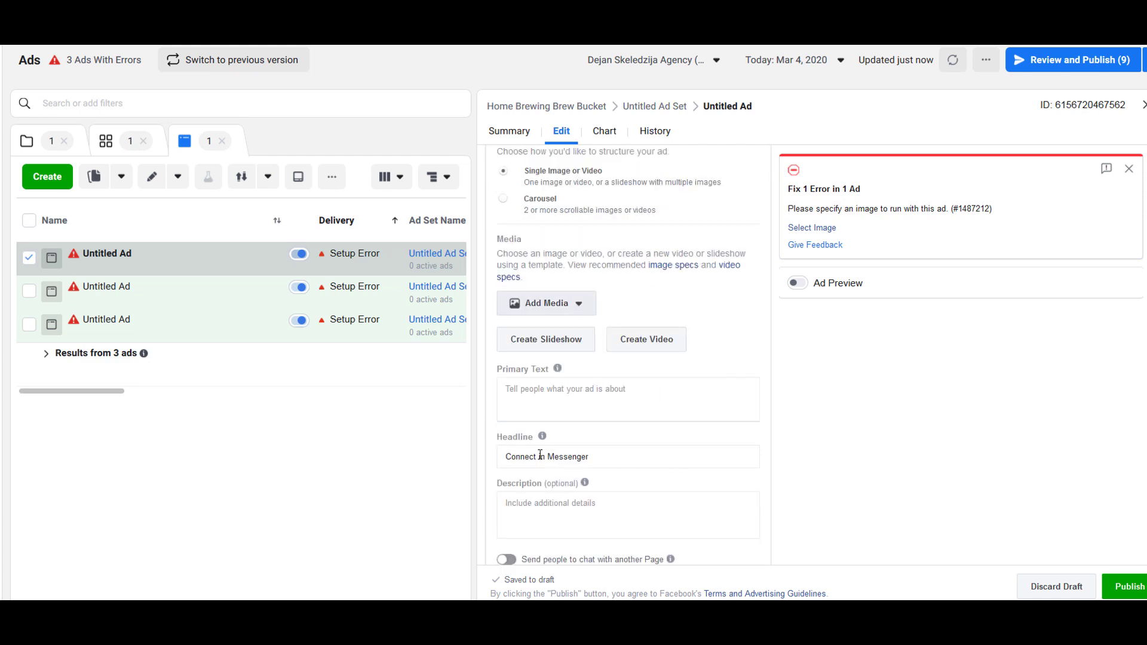
key("Tab")
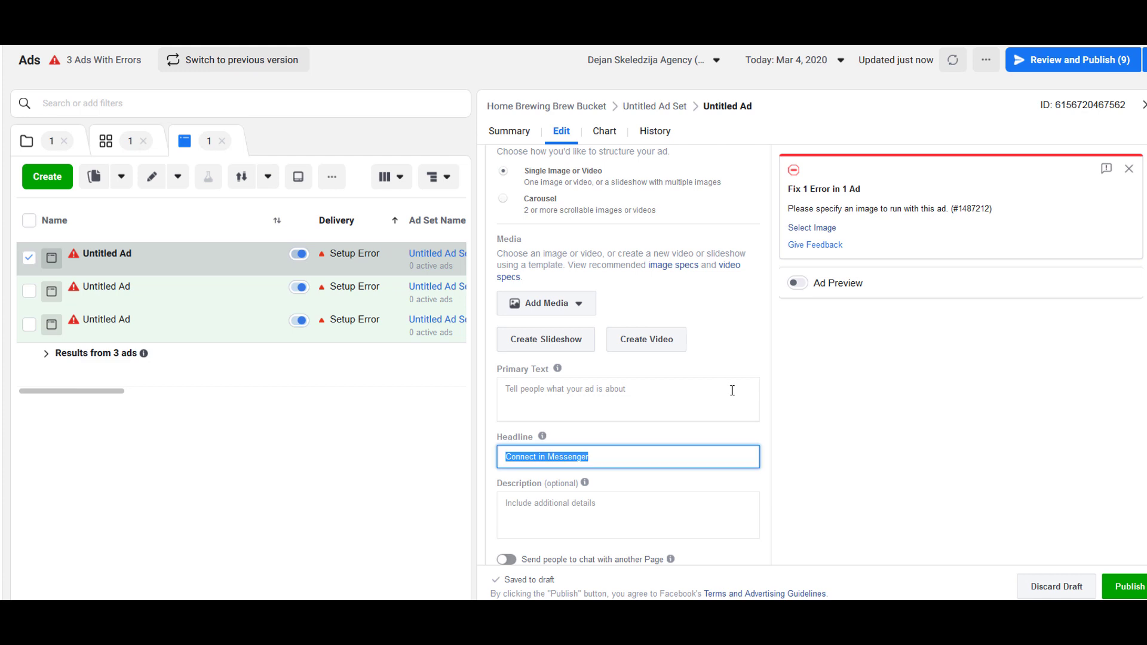
left_click(571, 391)
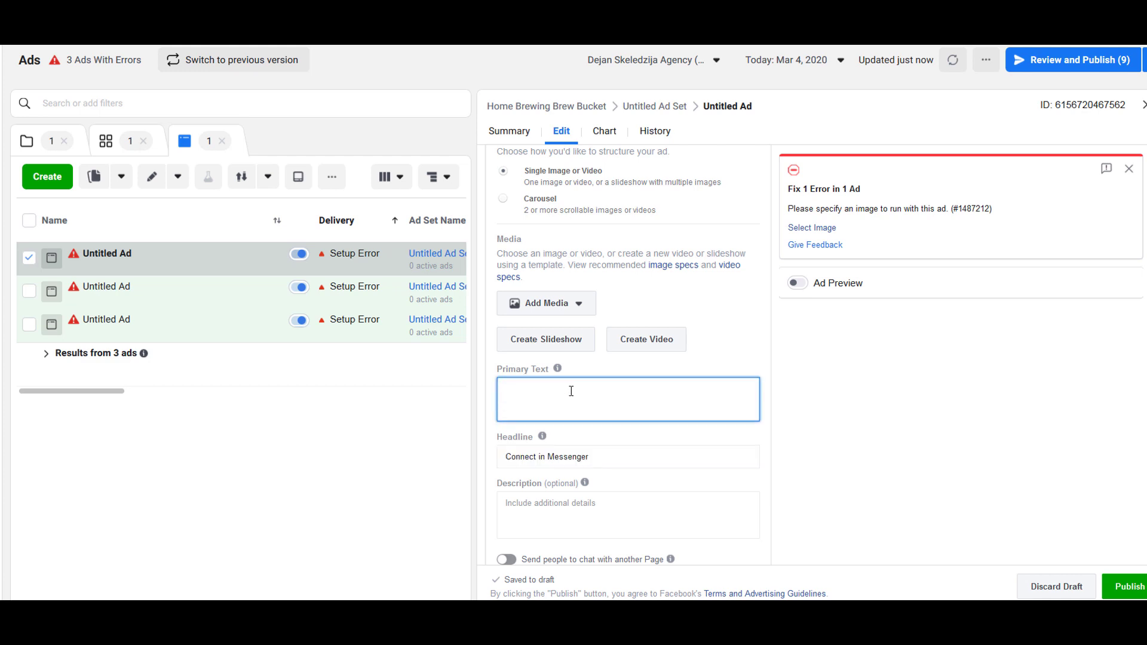
Copy the Smiling Face with Sunglasses emoji from the emoji website for the ad text
left_click(136, 228)
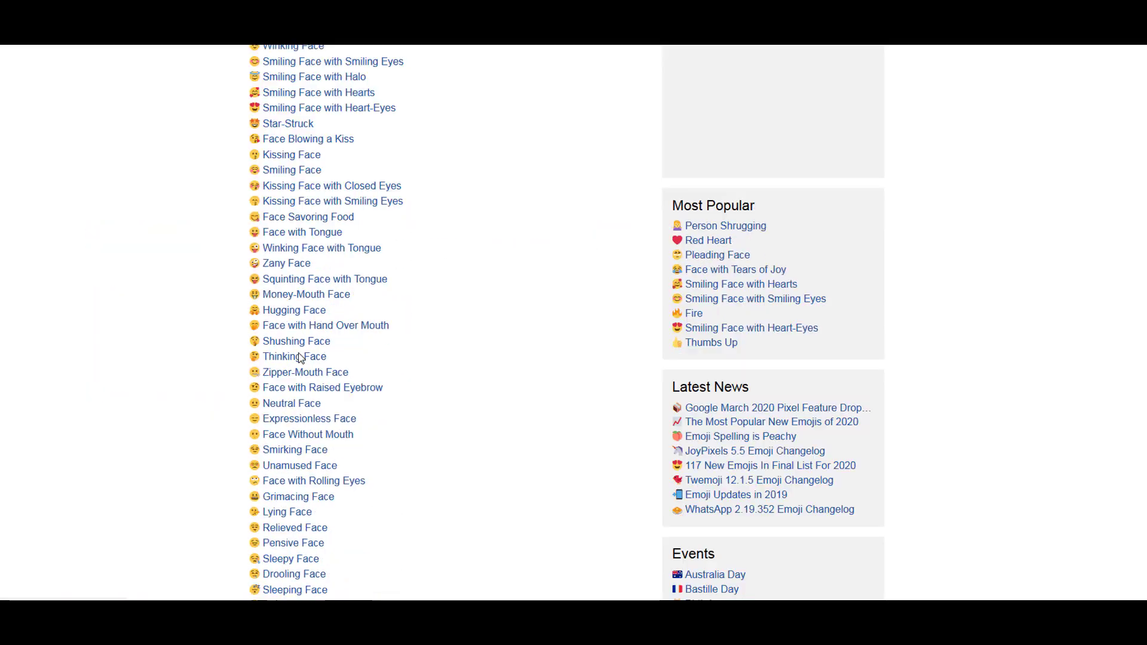
scroll(301, 358, "down", 6)
left_click(305, 410)
scroll(393, 351, "down", 1)
left_click(430, 348)
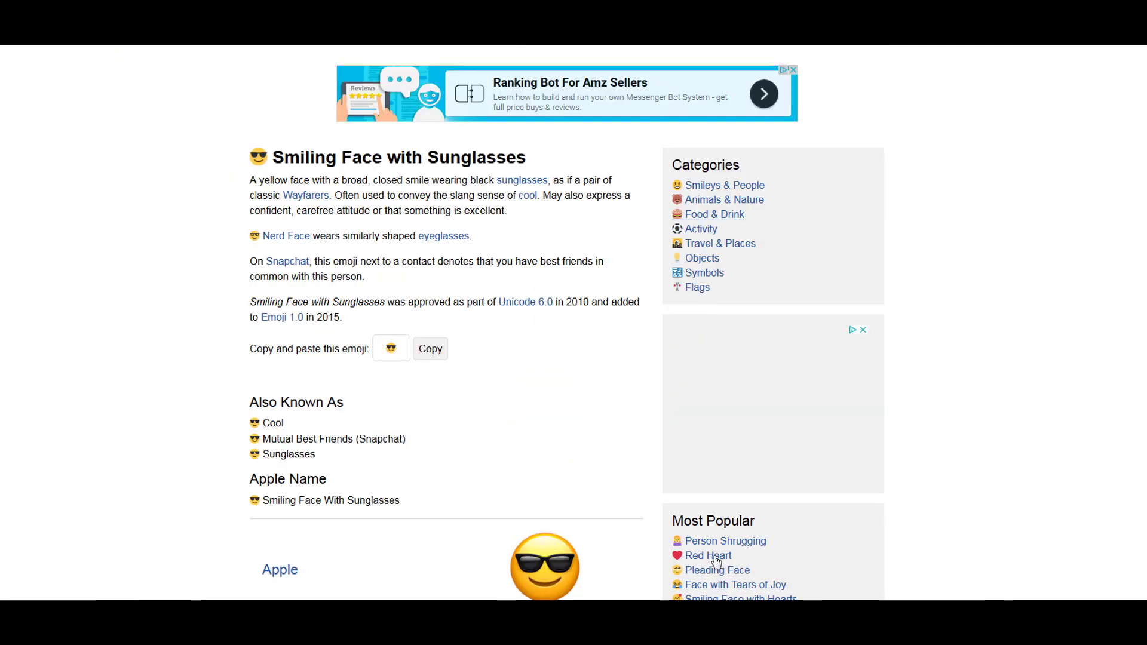
left_click(708, 556)
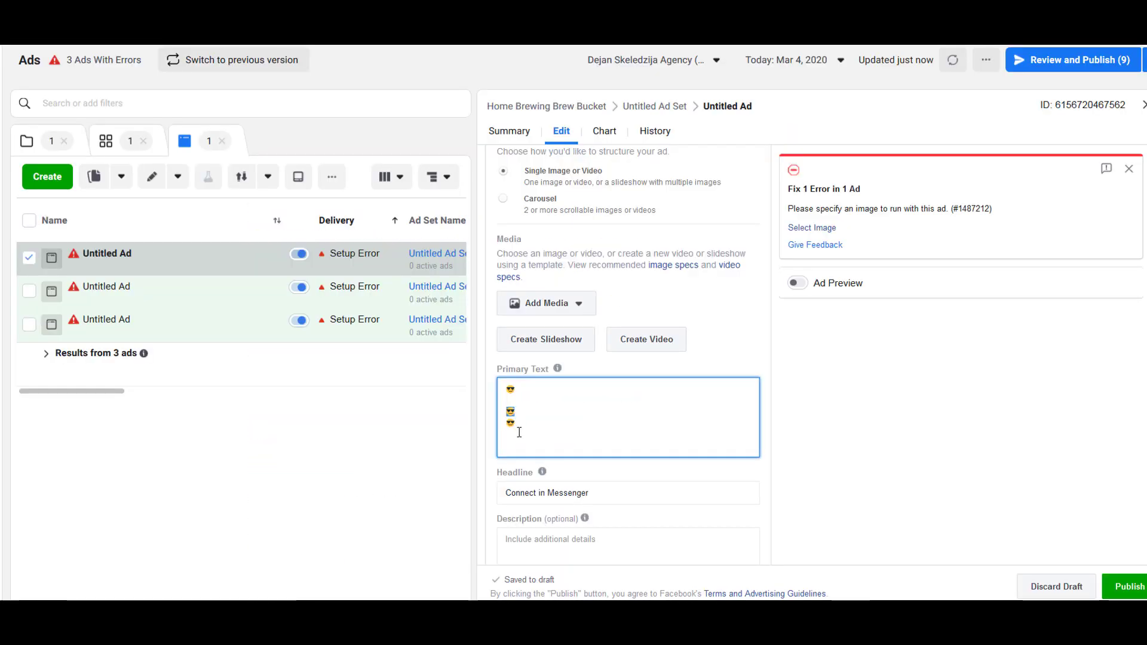
Paste another red heart and write the line 'Free Home Brewing Bucket'
key("ctrl+v")
left_click(541, 391)
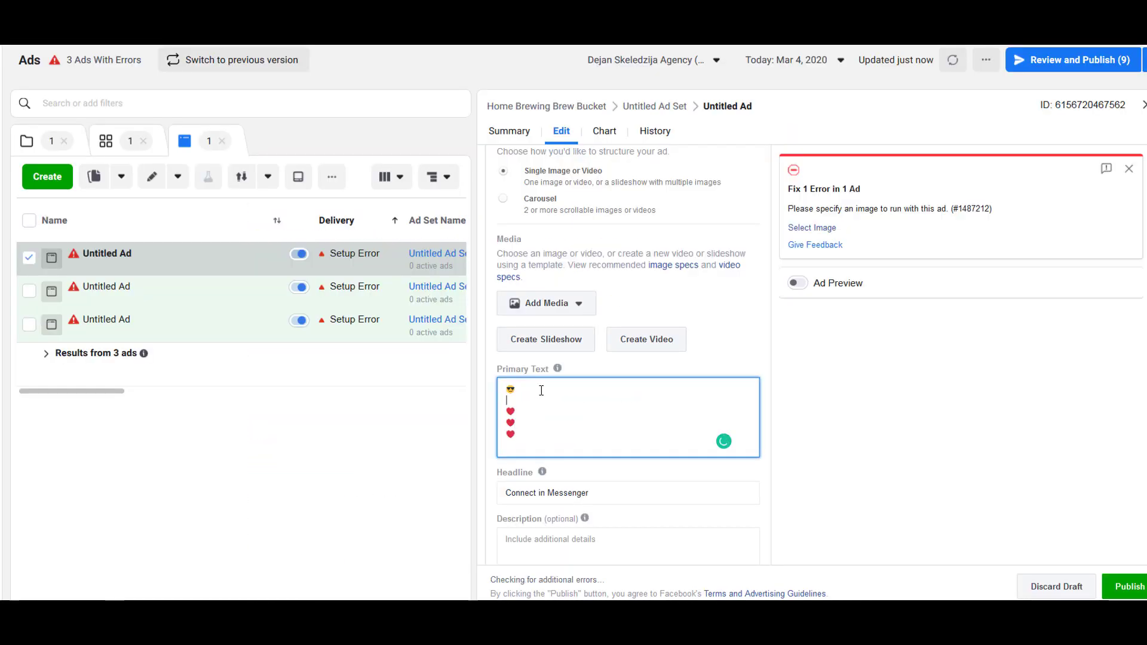
type("Free Home Brewing Bucet")
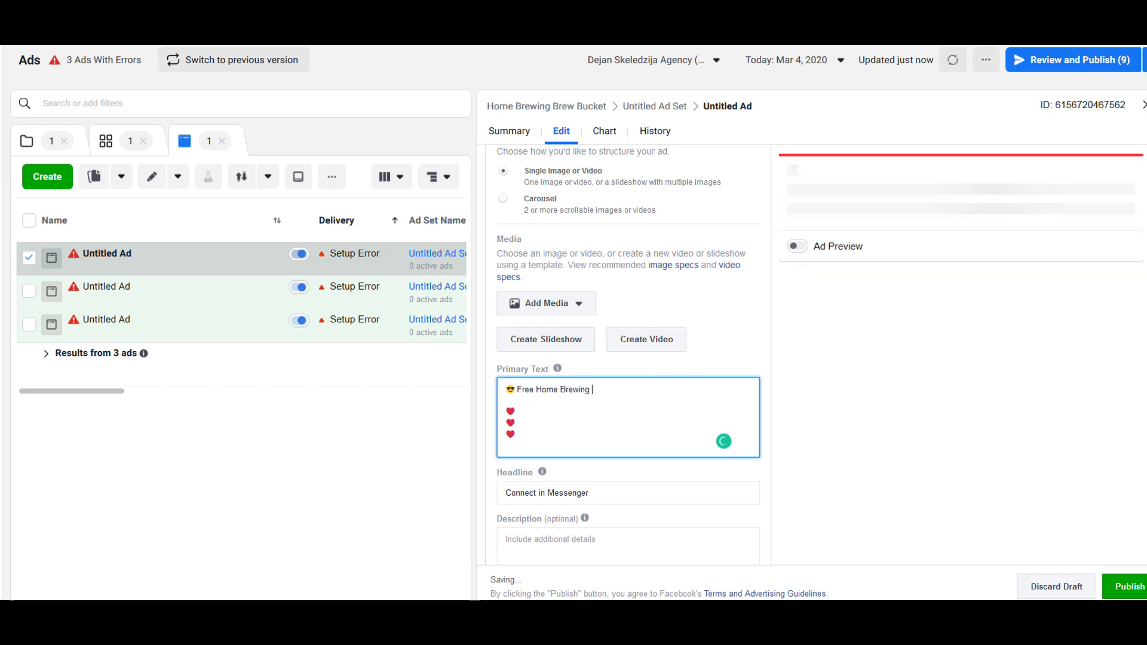
left_click(609, 390)
type("ket")
Fill the heart bullets: 'Best seller on Amazon', 'Big 7 gallon bucket', '100% rebate (limited quantity only)'
key("Down")
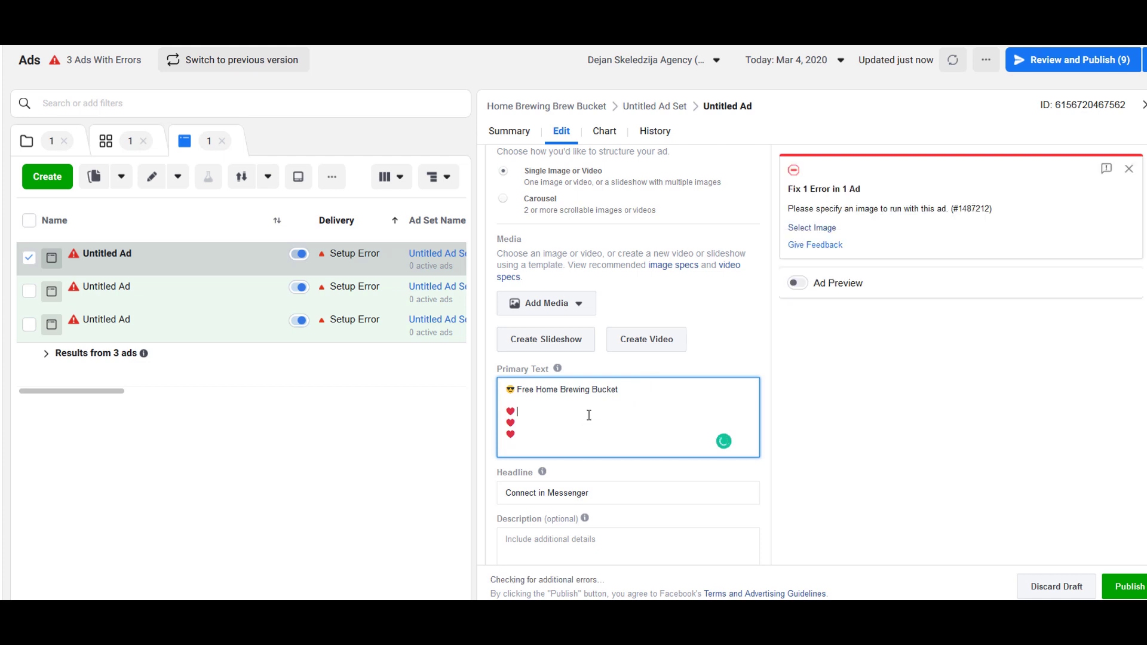
type("Best seller on Amazon")
key("Down")
type("Bog")
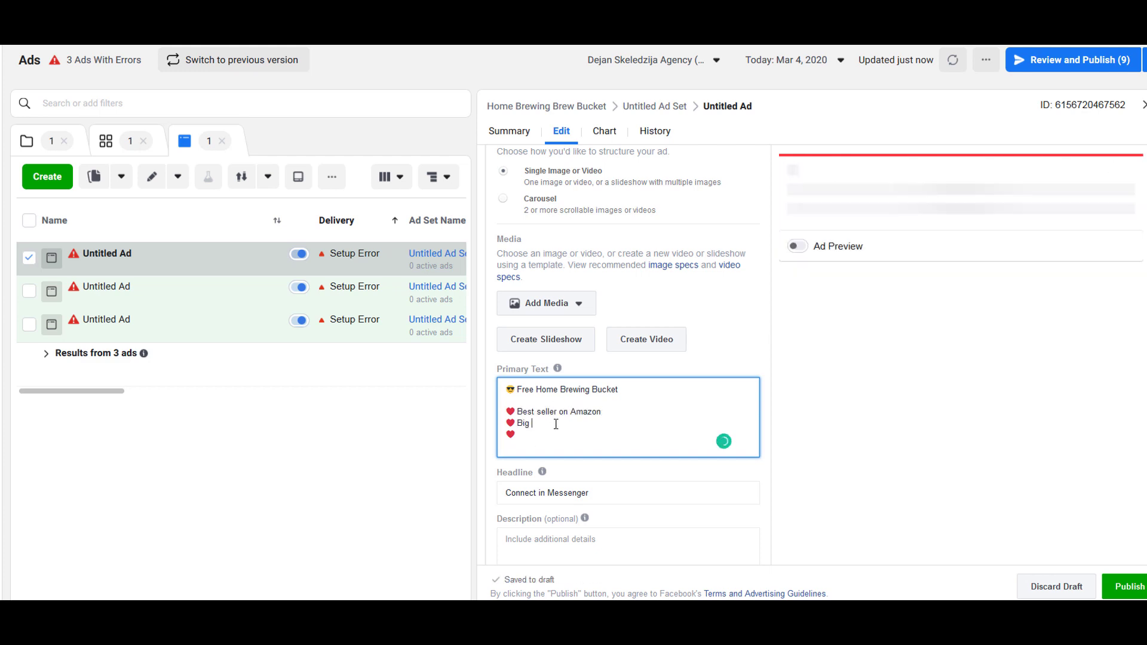
key("BackSpace")
key("BackSpace")
type("ig 7 gallon bucket")
key("Down")
type("100% rebate (limited quantity only)")
key("Return")
key("Return")
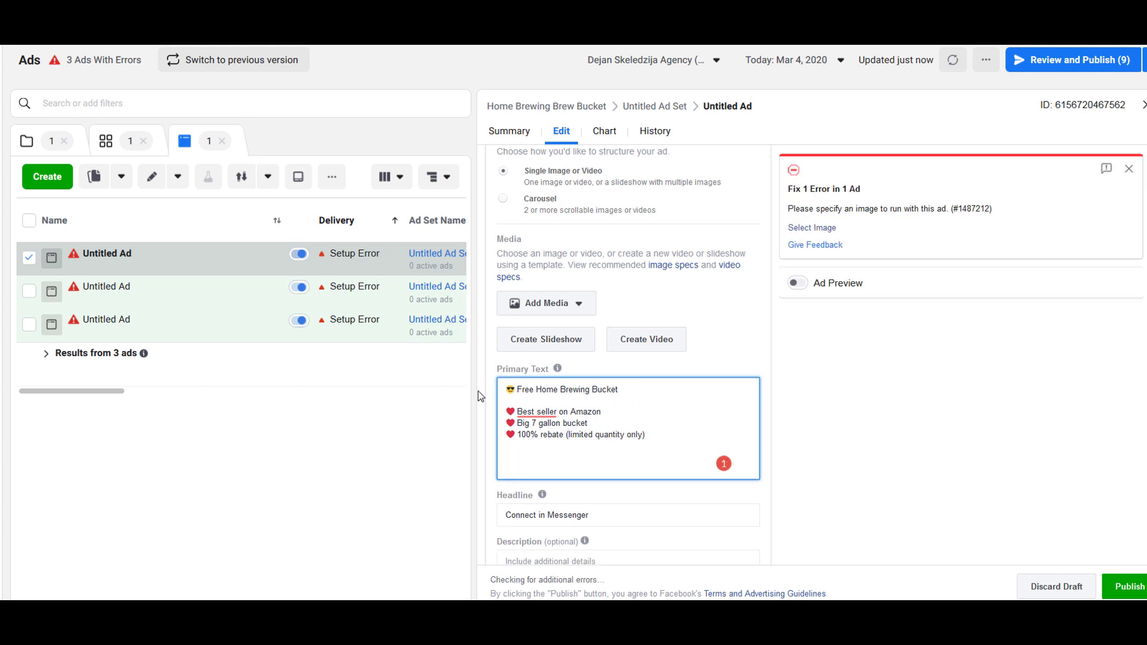
Accept Grammarly's correction of 'Best seller' to 'Bestseller'
triple_click(587, 391)
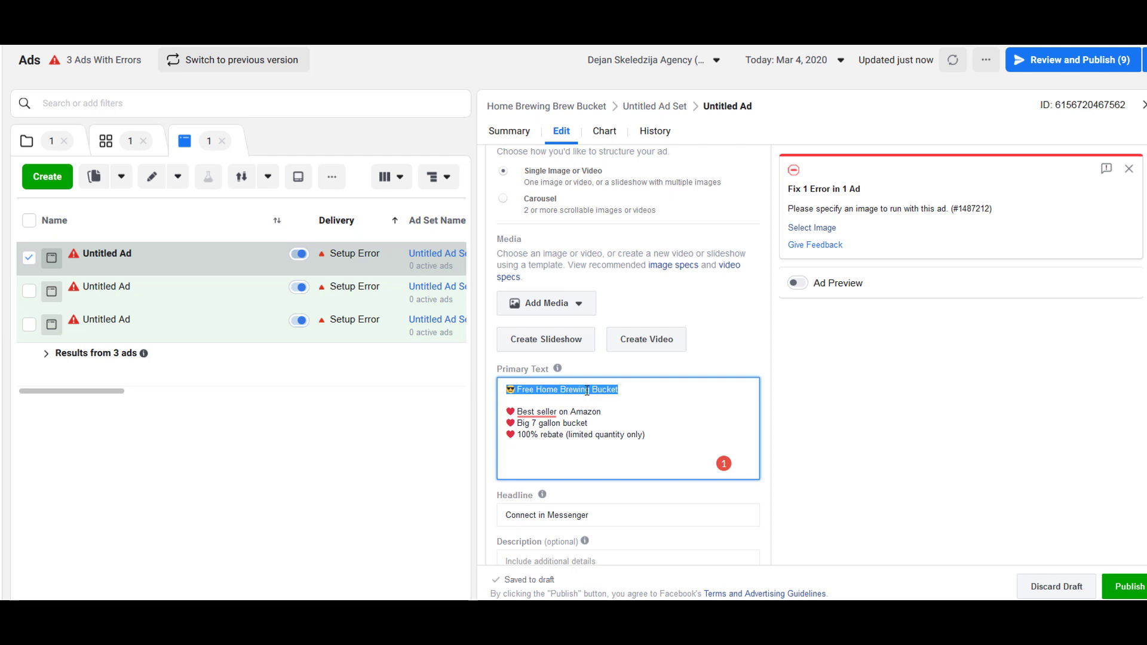
left_click(640, 392)
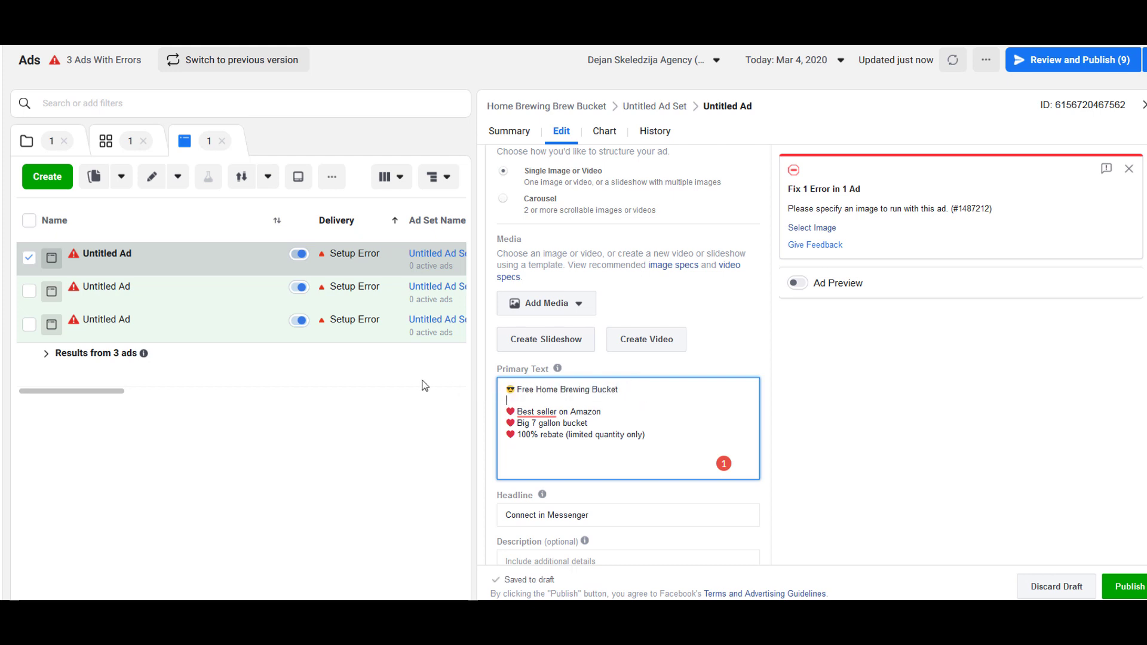
triple_click(549, 387)
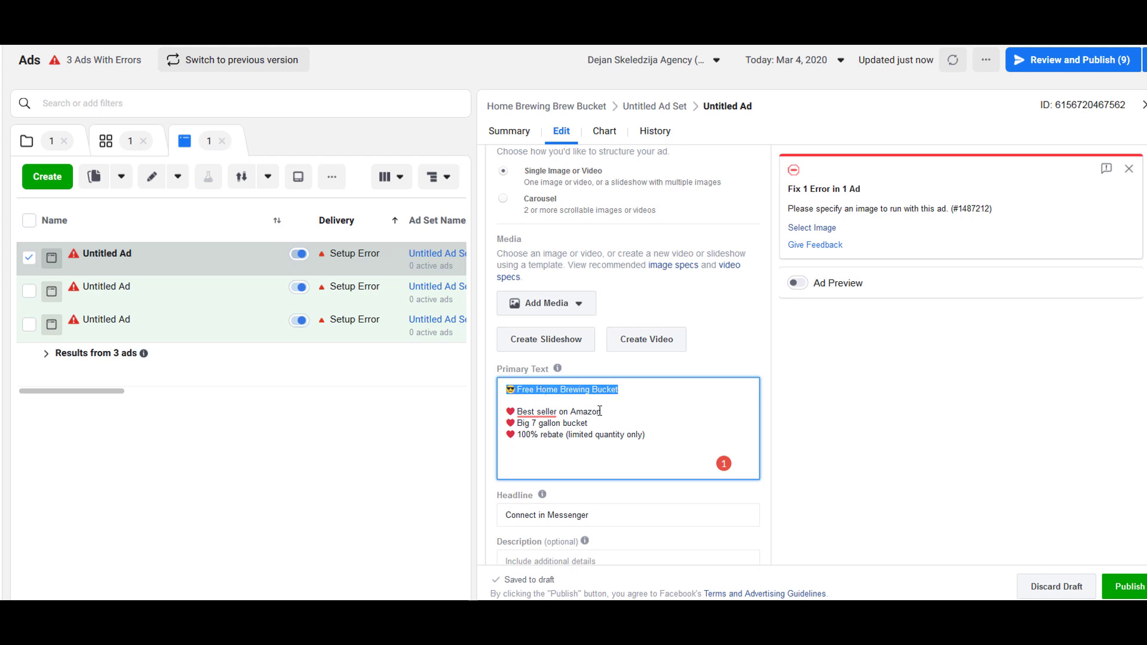
left_click(525, 411)
left_click(552, 413)
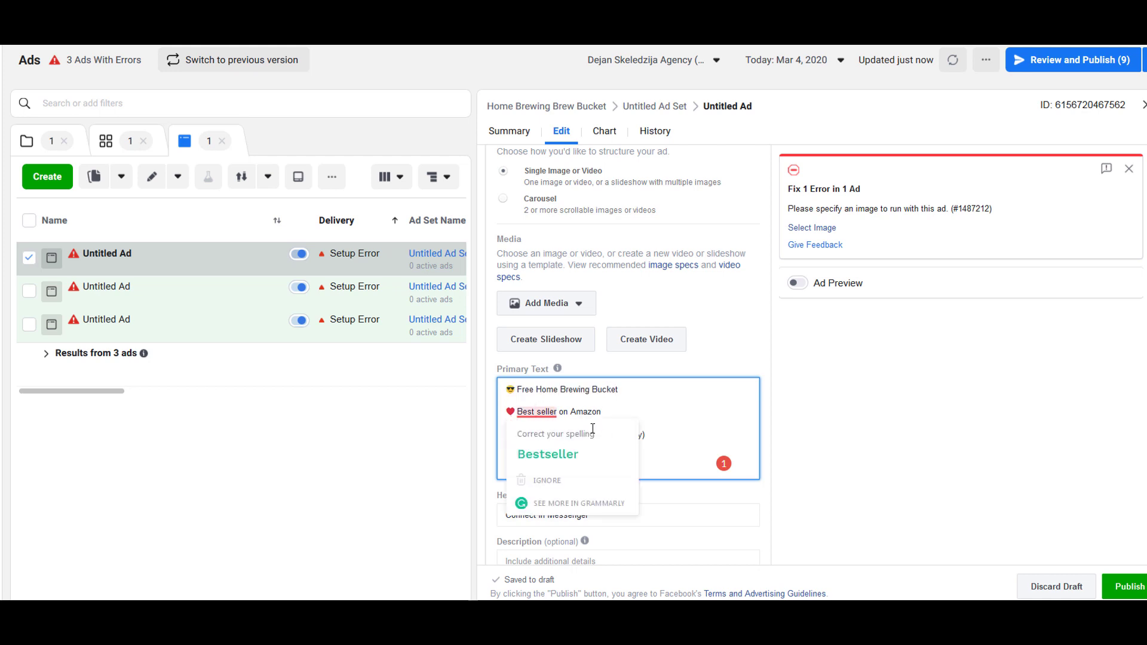
left_click(548, 454)
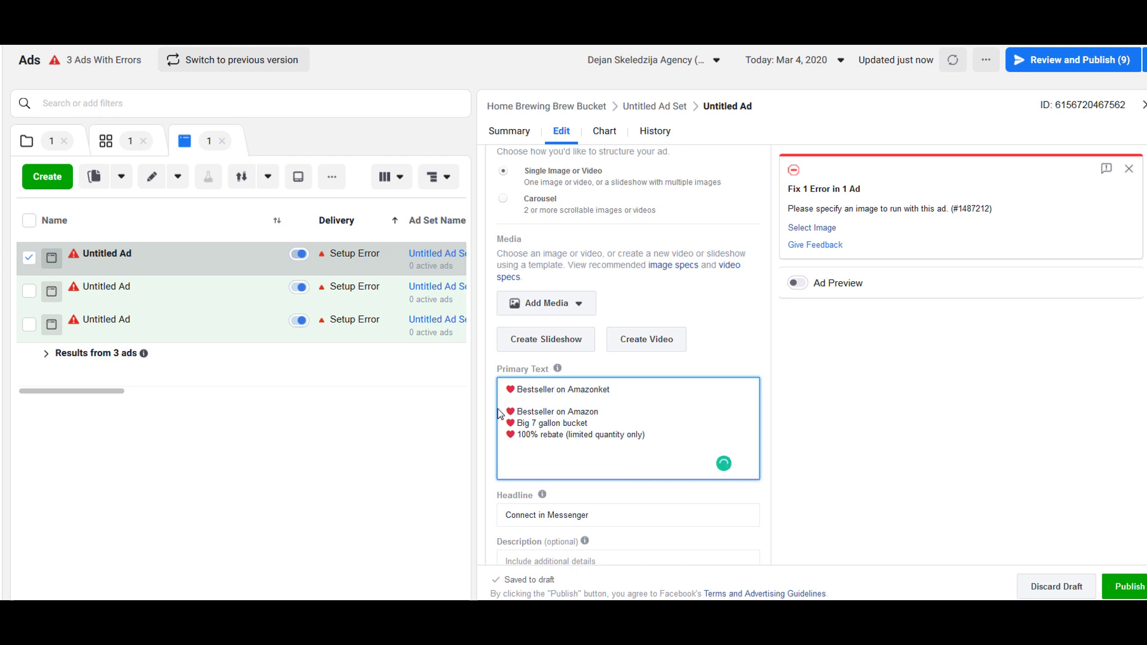
triple_click(524, 412)
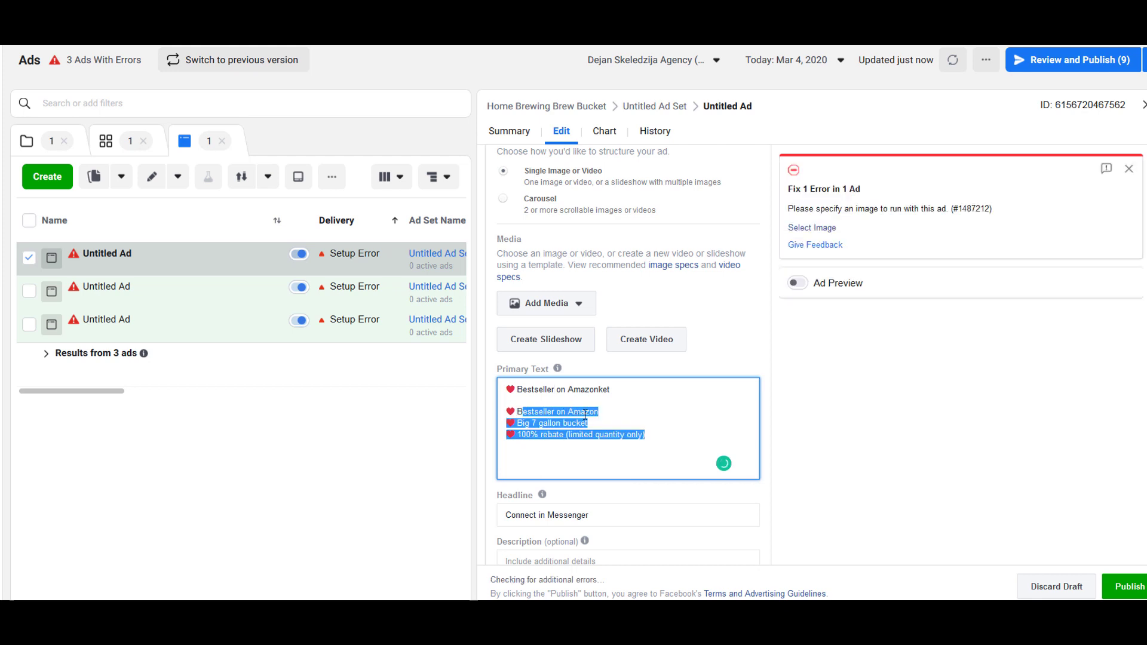
left_click(621, 458)
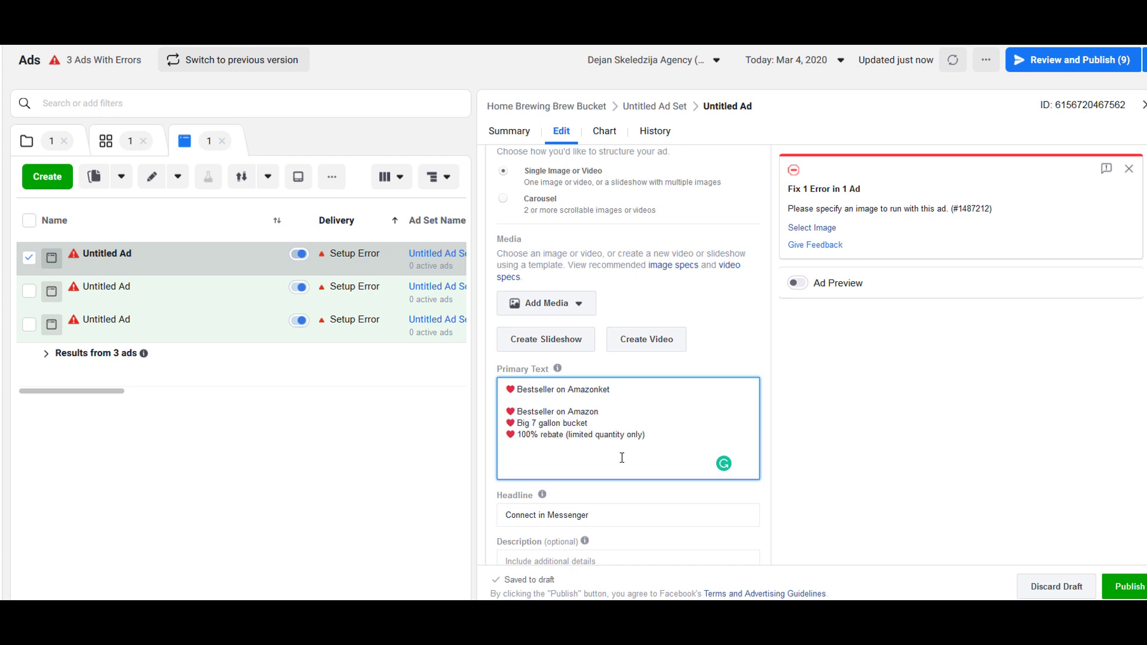
Add the heading 'Explain terms of the deal:' followed by three dash bullet lines
type("Explain ter")
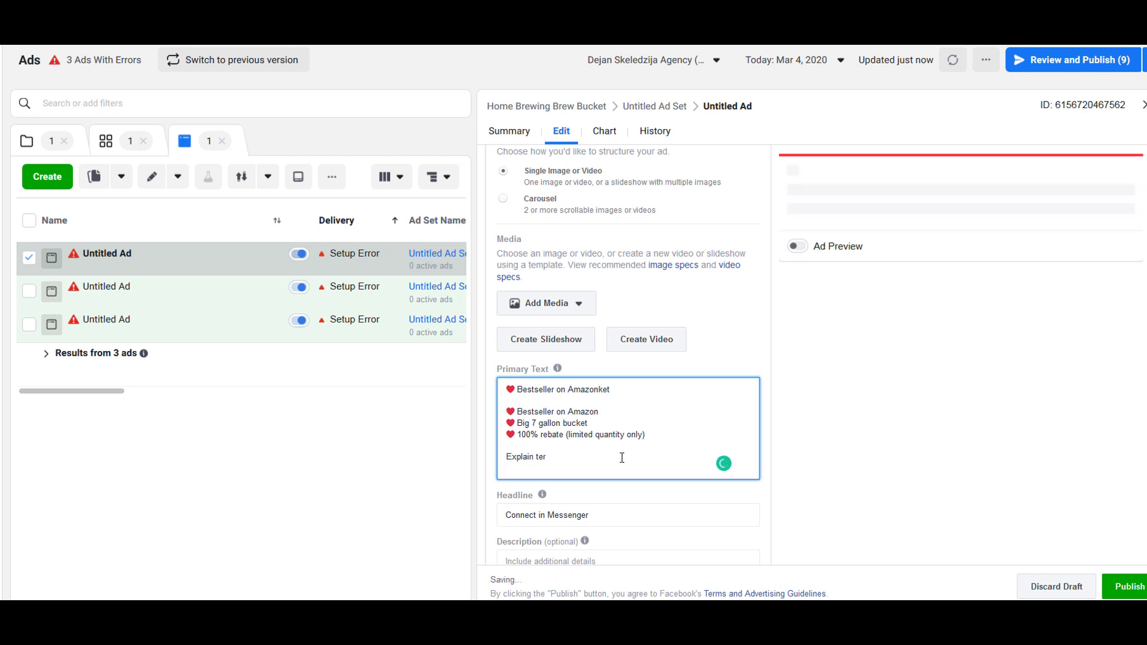
type("ms of the deal:")
key("Return")
type("1.")
key("Return")
type("2. 3. 4.")
key("Up")
key("Up")
key("Up")
key("BackSpace")
key("BackSpace")
type("-")
key("Down")
key("End")
key("BackSpace")
key("BackSpace")
type("-")
key("Down")
key("End")
key("BackSpace")
key("BackSpace")
type("-")
key("Down")
key("End")
key("BackSpace")
key("BackSpace")
key("BackSpace")
type("-")
Fill the dashes with '1 per household' and 'refund in 24hours', then add the closing FREE bucket line
key("Up")
key("Up")
key("Up")
key("End")
type("1 per hou")
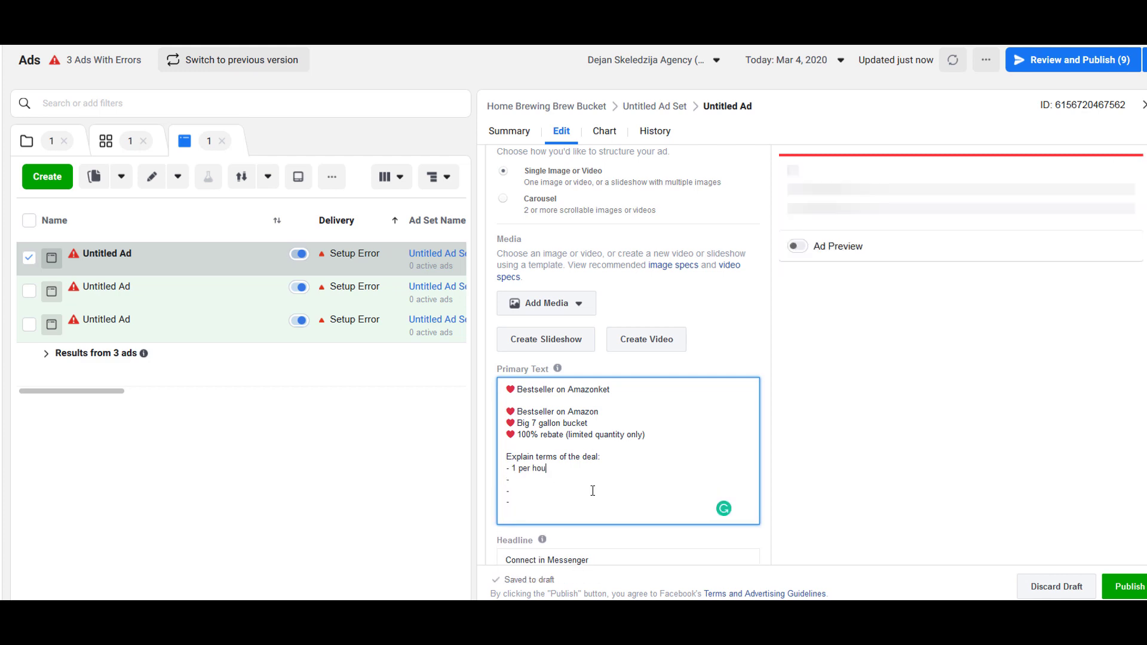
type("sehold")
key("Down")
key("End")
type("refund in 24hours -")
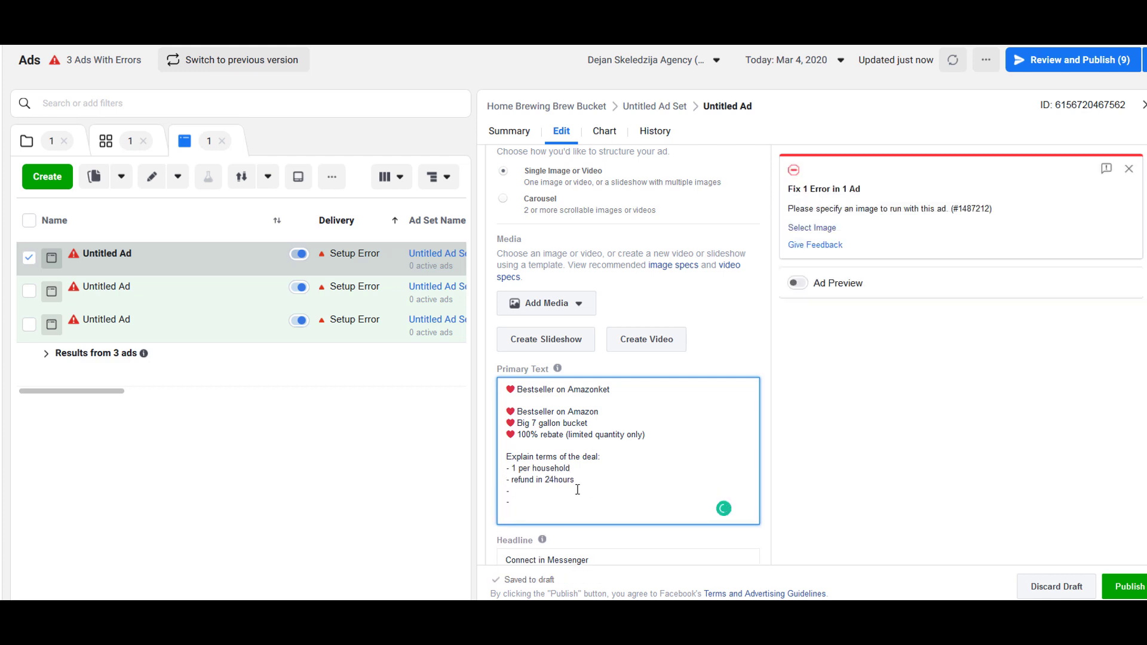
type(" ****")
key("Down")
key("End")
type("******")
key("Return")
key("Return")
type("Get your FREE brewing bucket while supplies last. ")
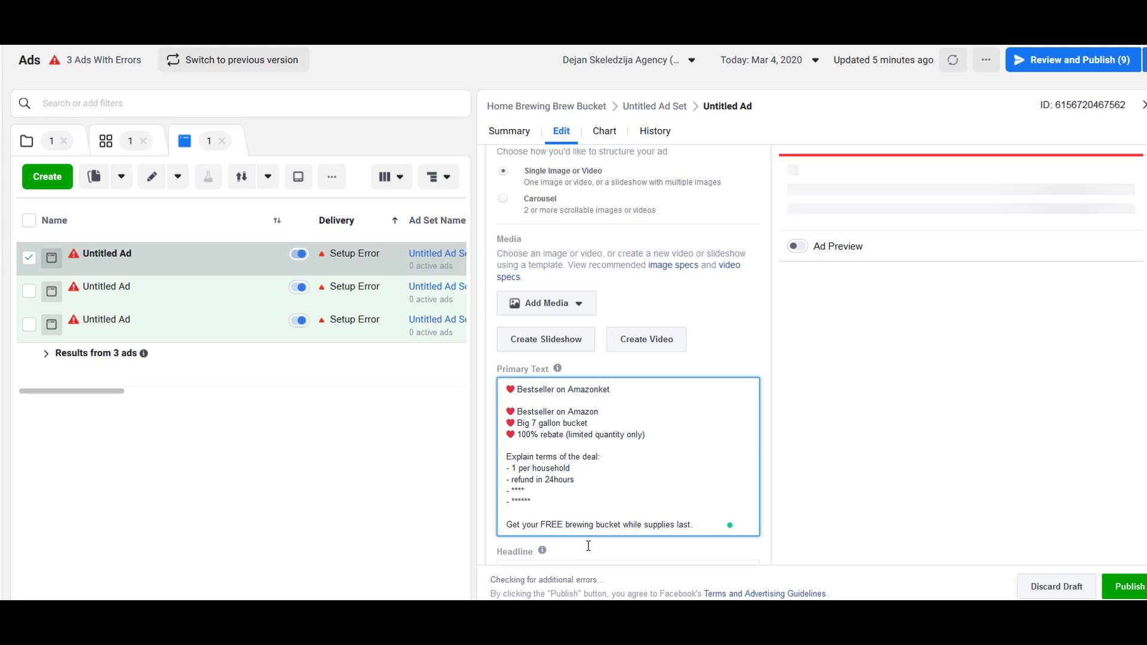
type("Click the")
Turn on the Ad Preview beside the ad text
scroll(587, 298, "down", 5)
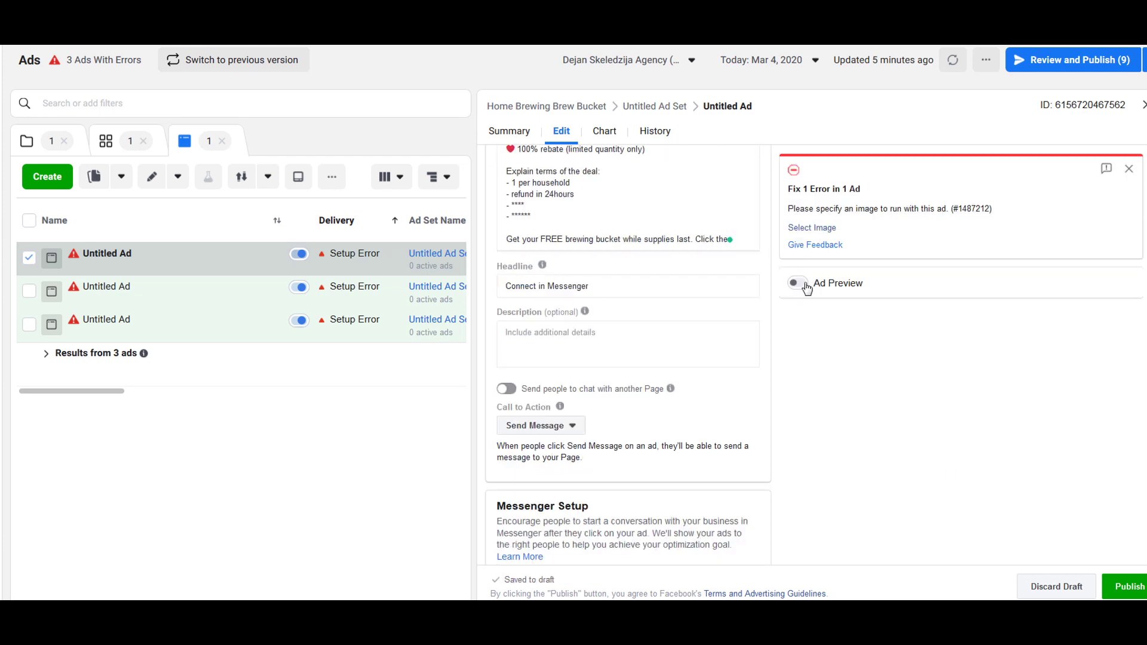
left_click(799, 284)
scroll(836, 383, "down", 2)
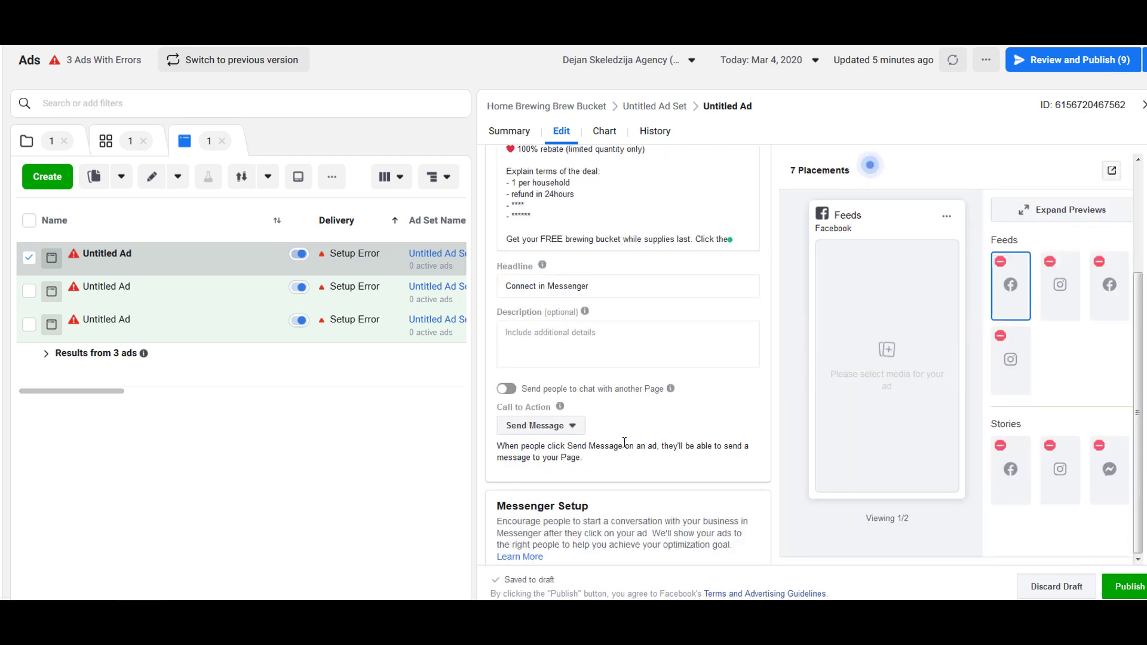
scroll(746, 351, "up", 2)
Add the closing line 'Sned Message button to start.' and change 'Click' to 'Tap'
key("BackSpace")
key("BackSpace")
key("BackSpace")
key("BackSpace")
key("Return")
type("Sned Message button to start.")
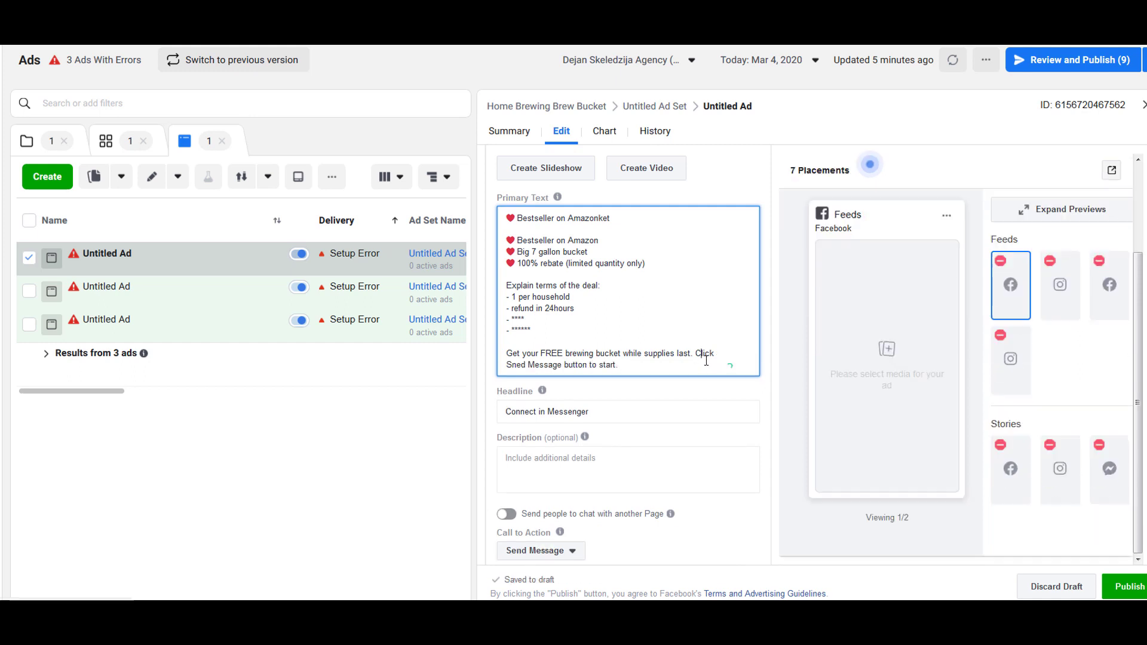
double_click(705, 354)
type("Tap")
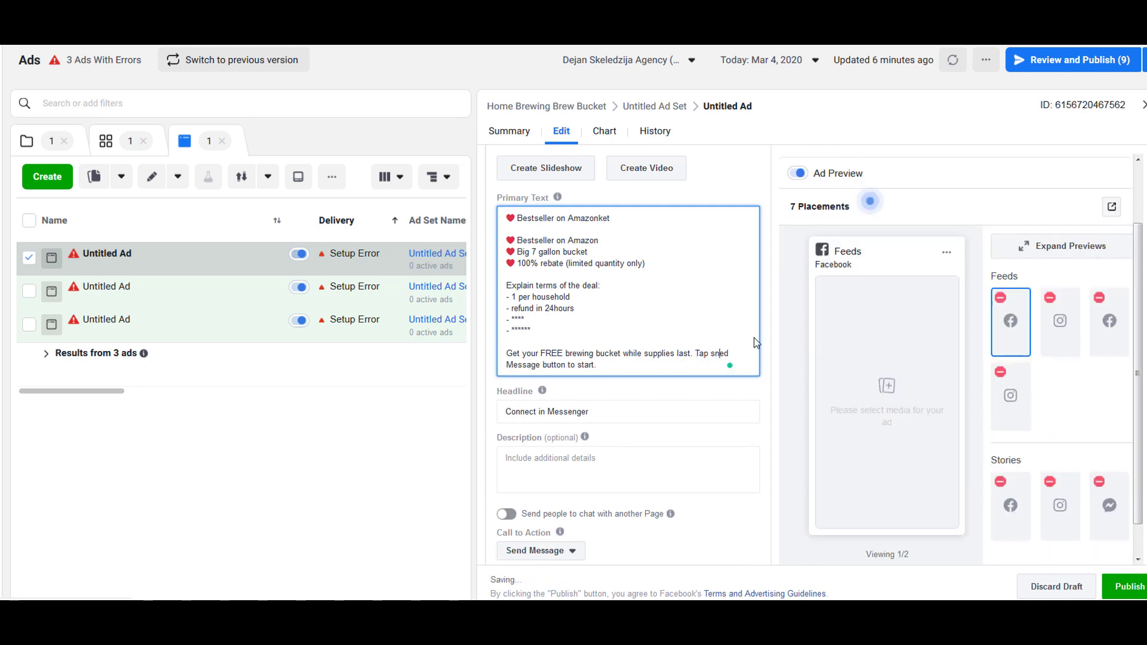
Correct 'Sned' to 'Send' and accept Grammarly's suggestion to add 'the' before it
key("Right")
key("Right")
key("Right")
key("BackSpace")
type("n")
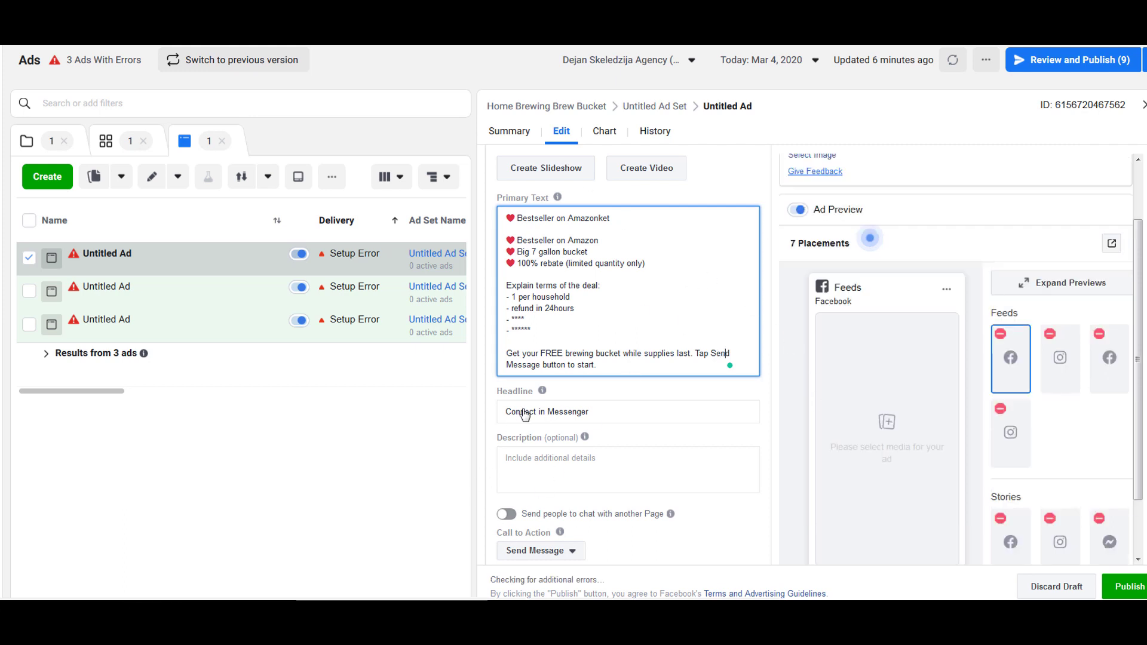
scroll(669, 412, "up", 5)
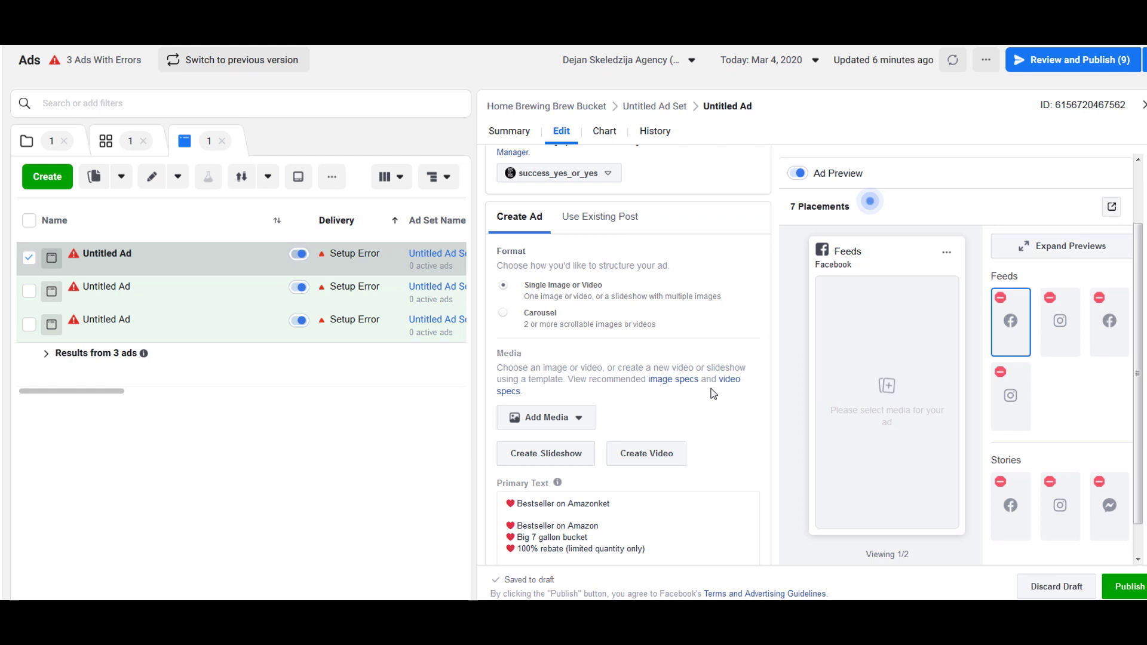
scroll(716, 391, "down", 3)
scroll(735, 381, "down", 5)
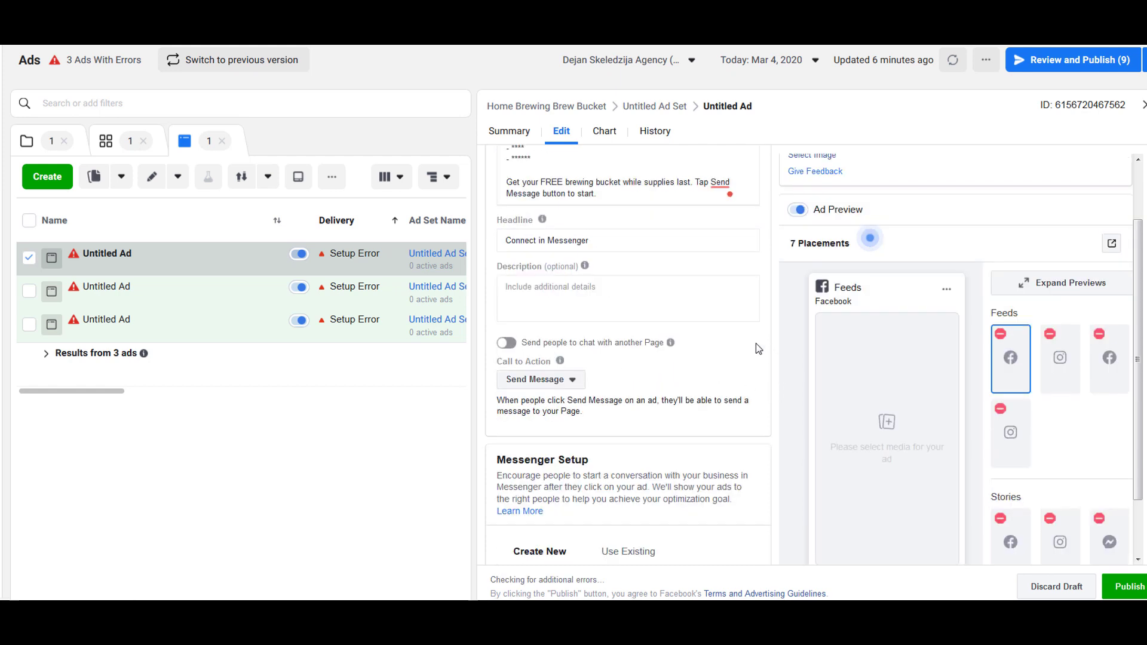
scroll(723, 414, "up", 4)
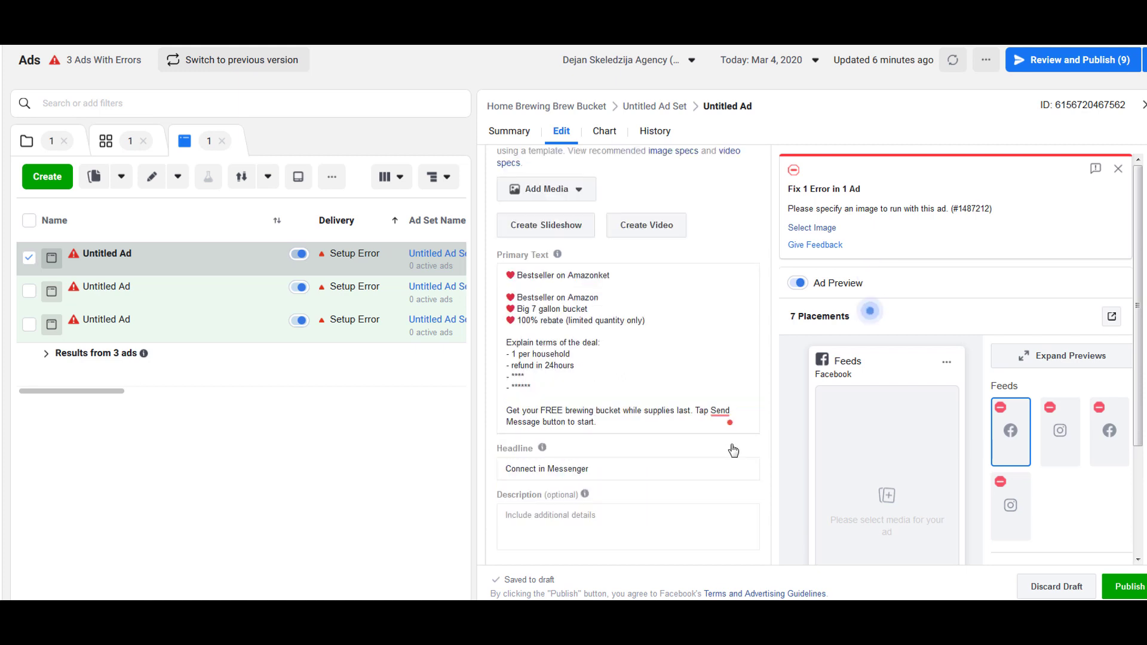
left_click(738, 452)
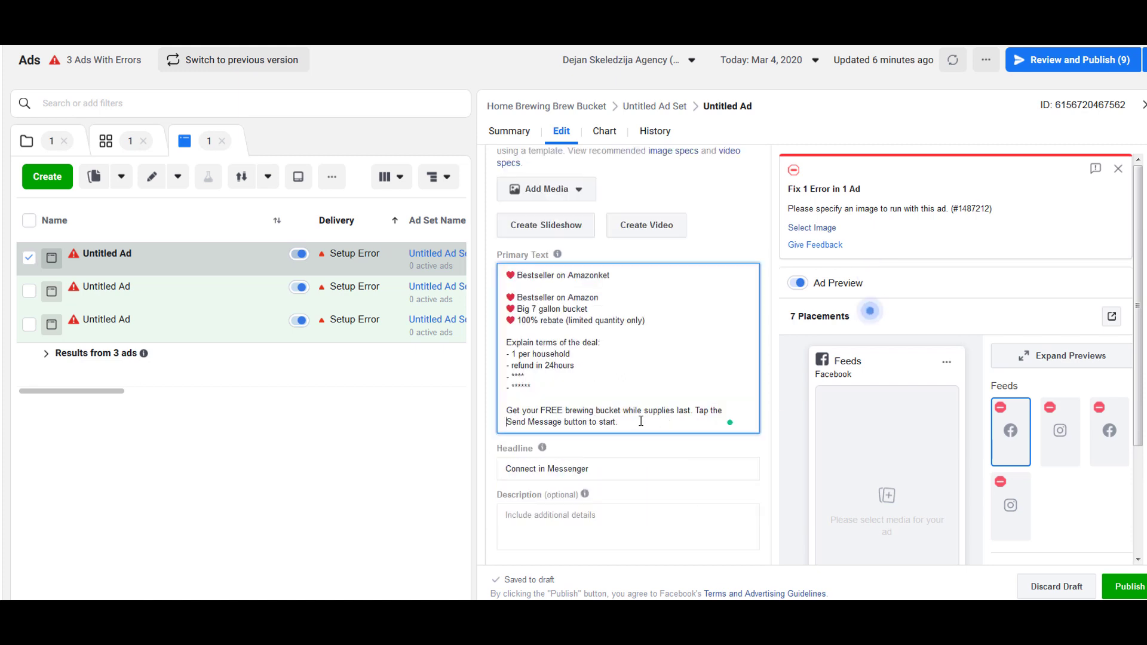